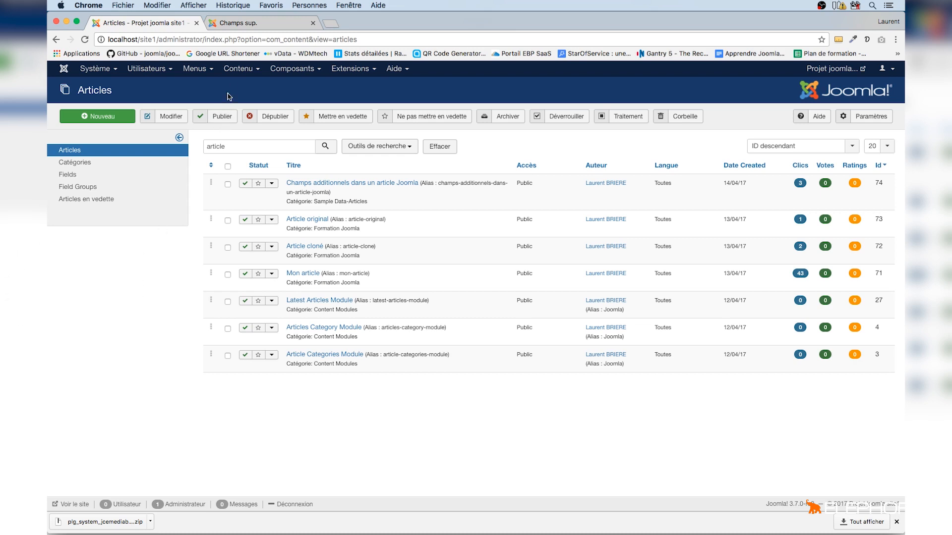
- Open the article "Champs additionnels dans un article Joomla", examine its body text in the editor, and close it without changes
{"action": "left_click", "coordinate": [244, 72]}
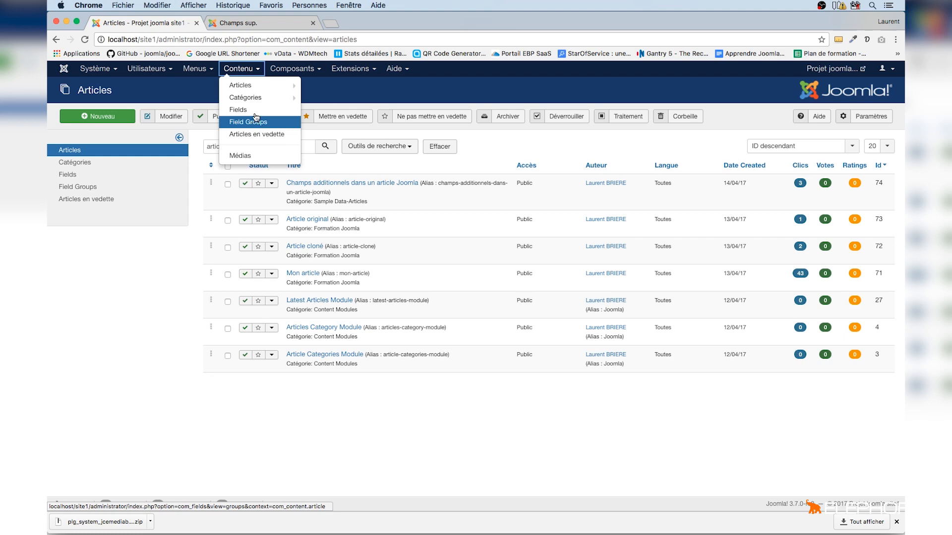
{"action": "left_click", "coordinate": [242, 85]}
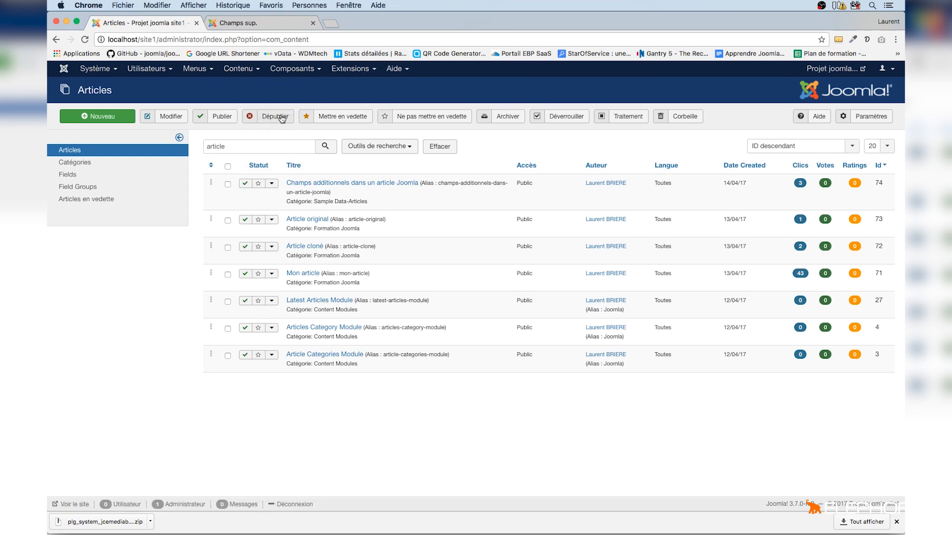
{"action": "left_click", "coordinate": [348, 183]}
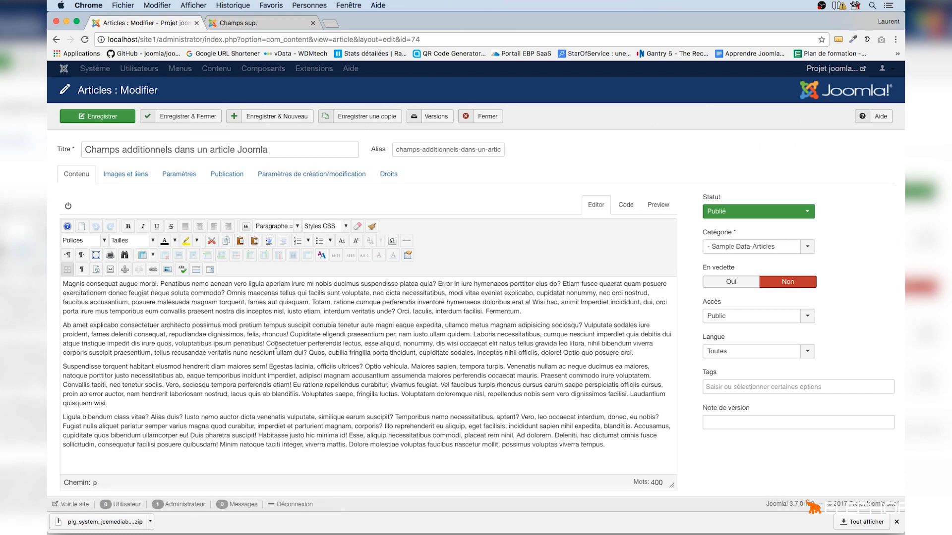
{"action": "left_click_drag", "start_coordinate": [277, 283], "coordinate": [328, 409]}
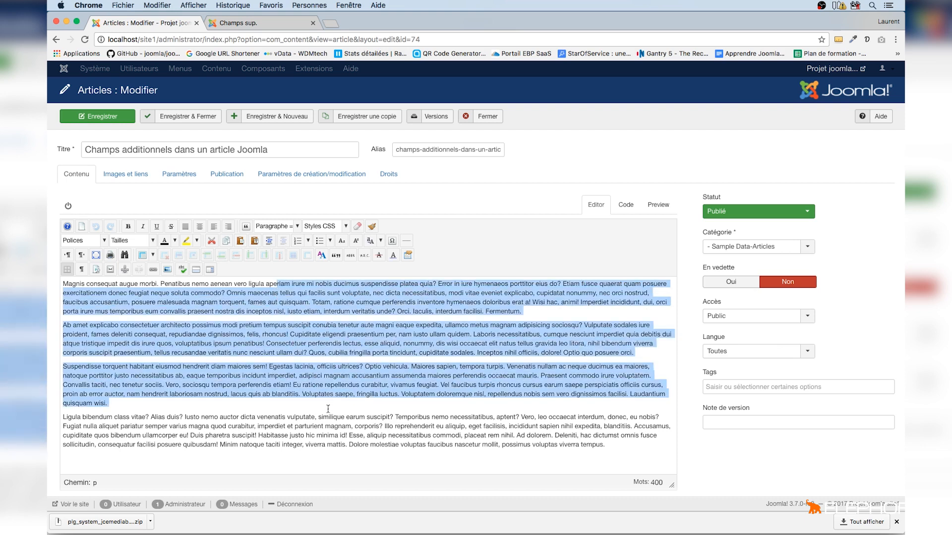
{"action": "left_click", "coordinate": [341, 375]}
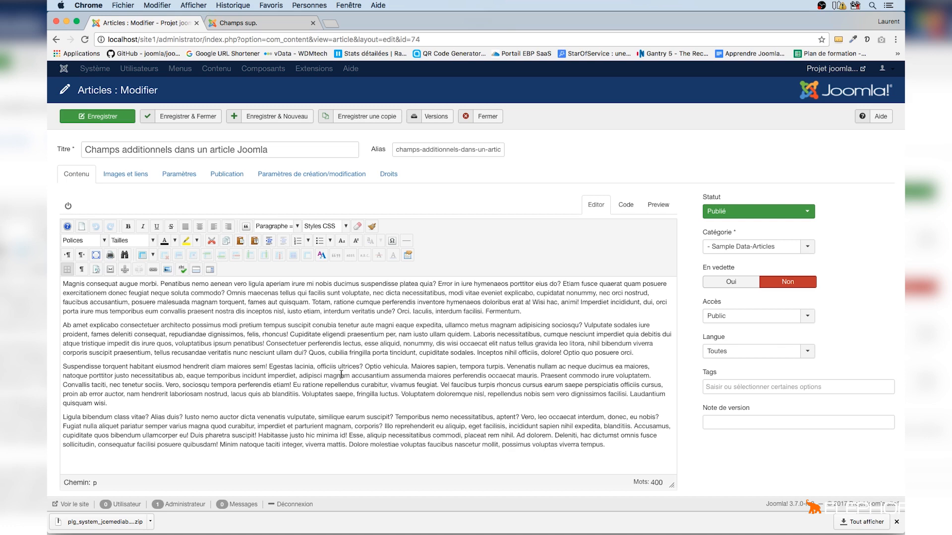
{"action": "left_click_drag", "start_coordinate": [251, 344], "coordinate": [302, 410]}
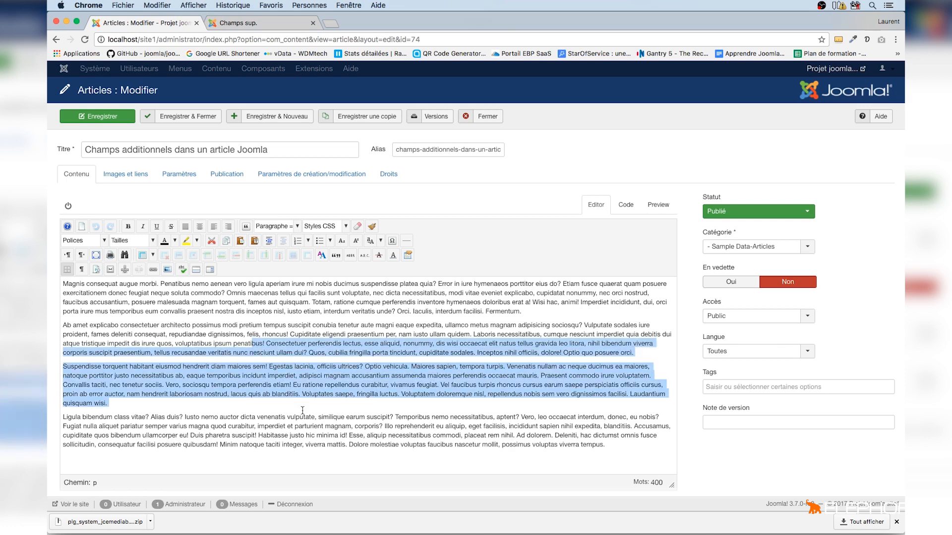
{"action": "left_click", "coordinate": [304, 332]}
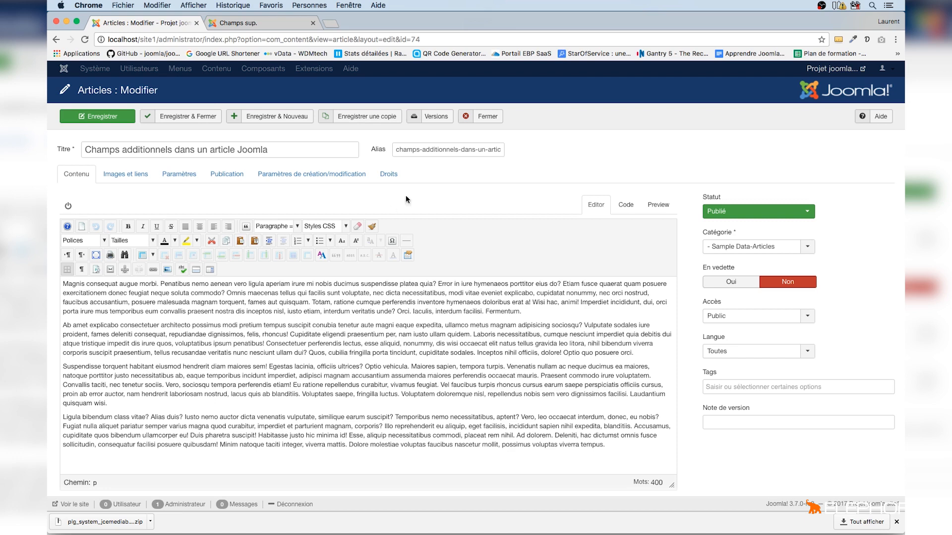
{"action": "left_click", "coordinate": [489, 118]}
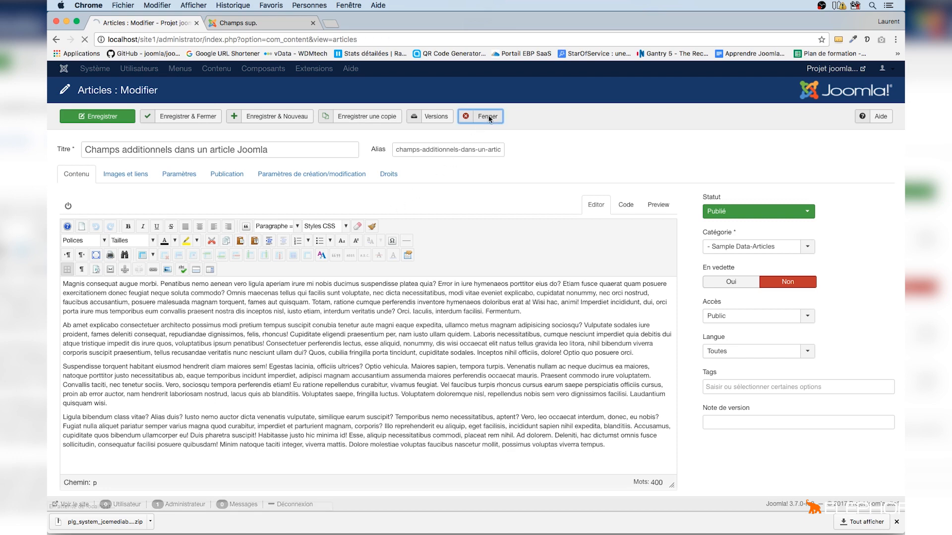
- Open the article Fields list and examine its context filter choices and the entries offered for Fiches de contact
{"action": "left_click", "coordinate": [245, 71]}
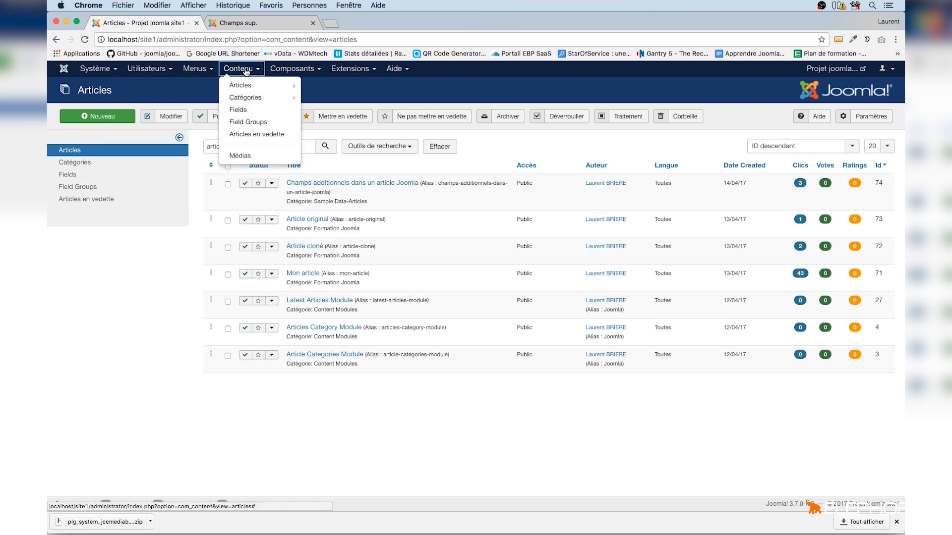
{"action": "left_click", "coordinate": [251, 111]}
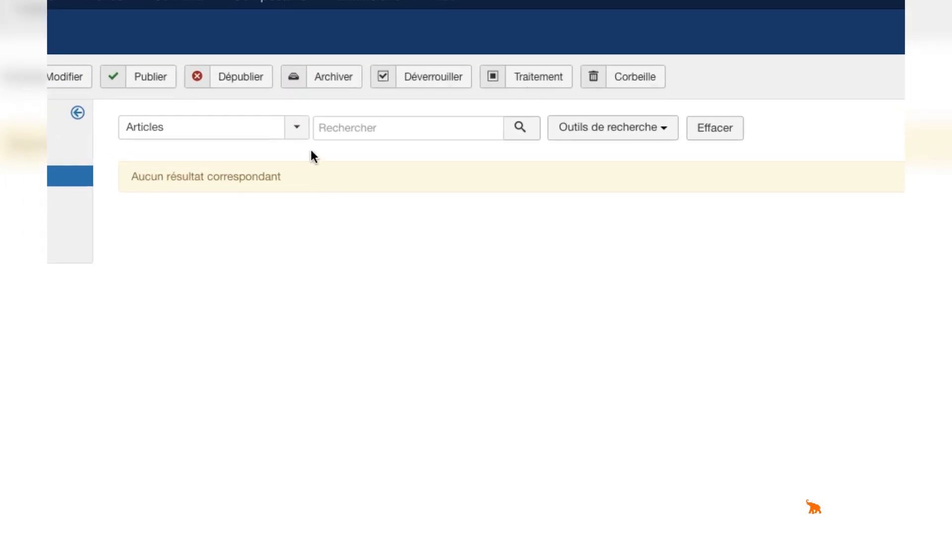
{"action": "left_click", "coordinate": [300, 131]}
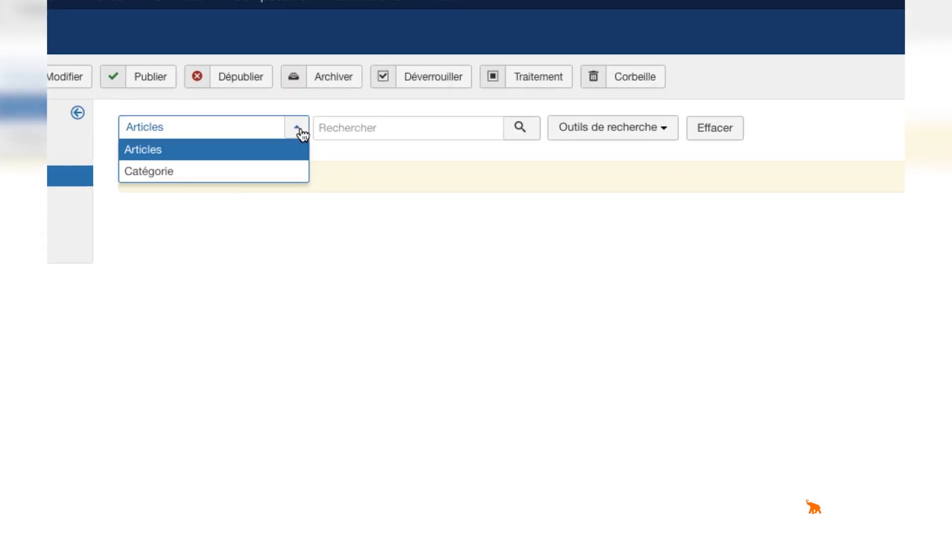
{"action": "left_click", "coordinate": [300, 130]}
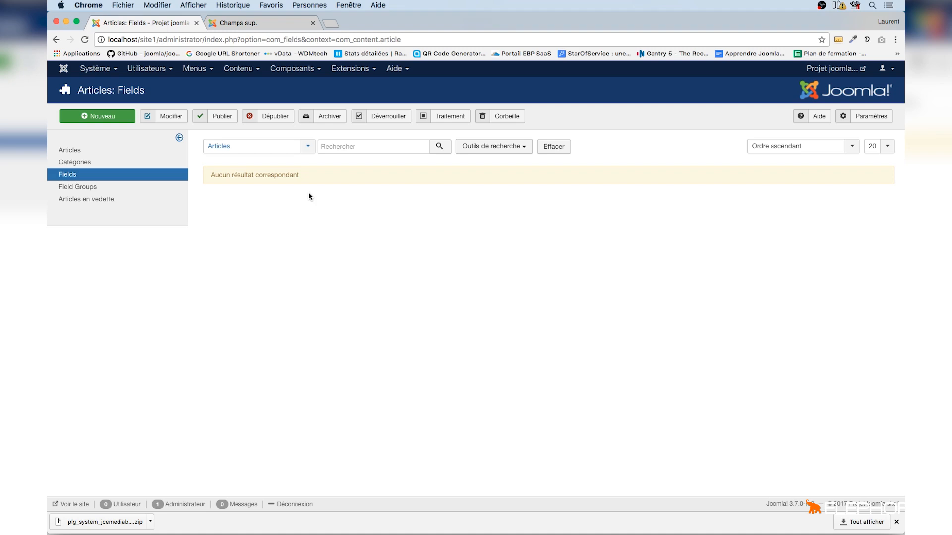
{"action": "left_click", "coordinate": [297, 69]}
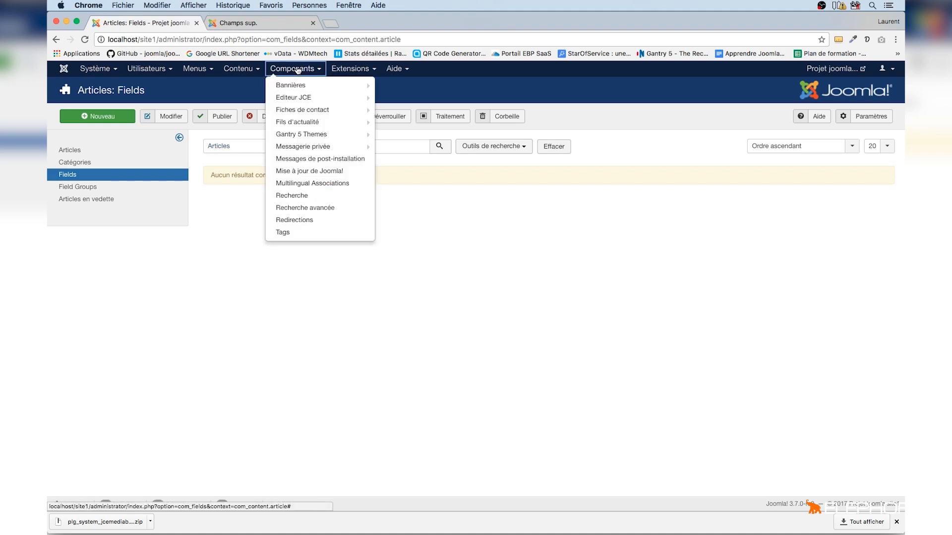
{"action": "mouse_move", "coordinate": [300, 112]}
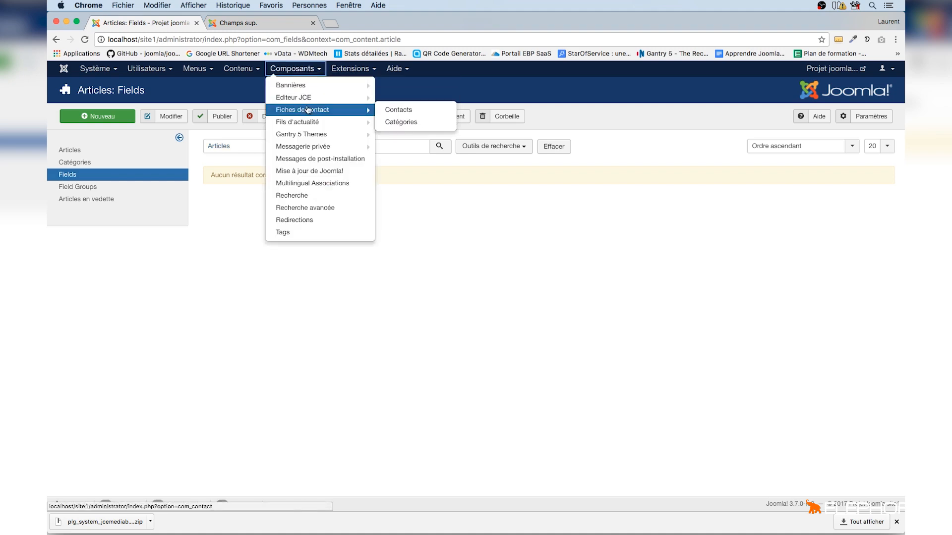
{"action": "left_click", "coordinate": [472, 296]}
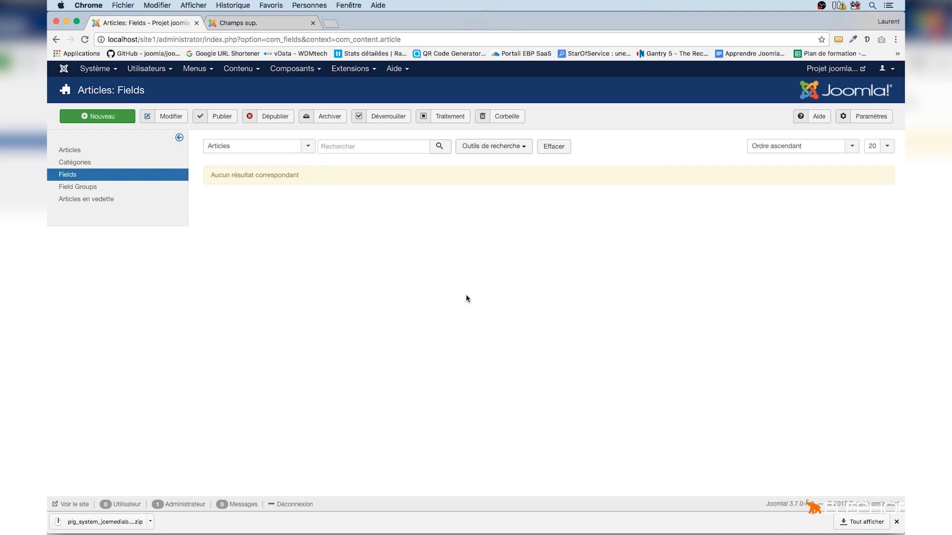
- Start a new article field and examine the available field types, the general settings, and the field group and category options
{"action": "left_click", "coordinate": [105, 121]}
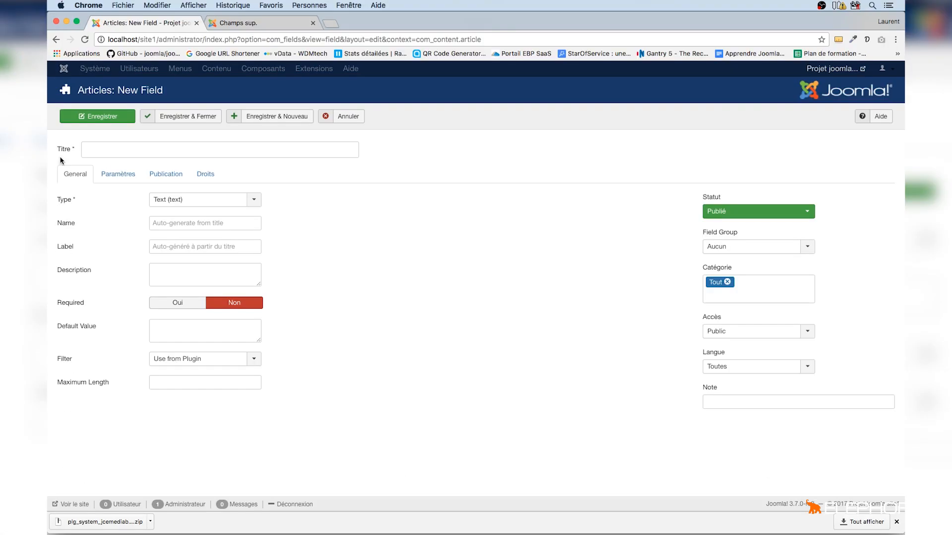
{"action": "left_click", "coordinate": [257, 203]}
{"action": "scroll", "coordinate": [245, 268], "scroll_direction": "up", "scroll_amount": 3}
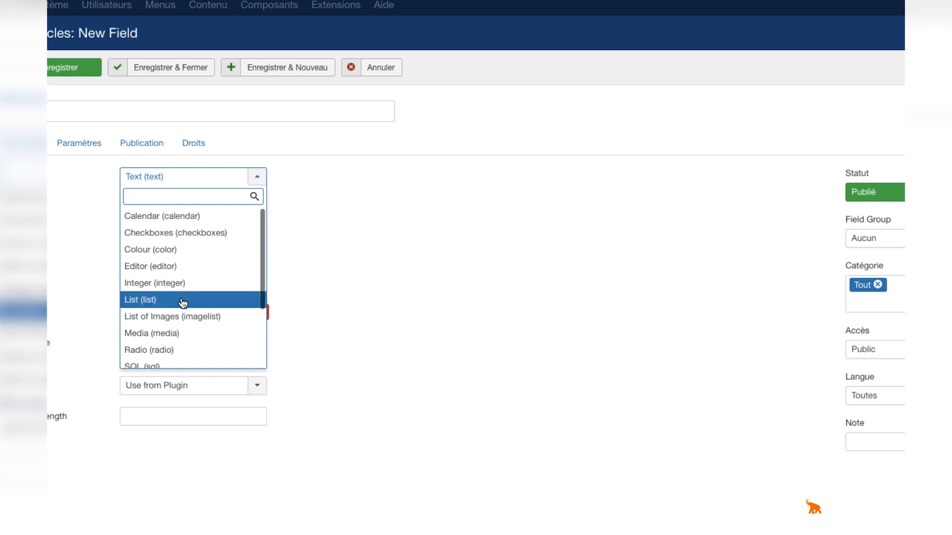
{"action": "scroll", "coordinate": [188, 312], "scroll_direction": "down", "scroll_amount": 3}
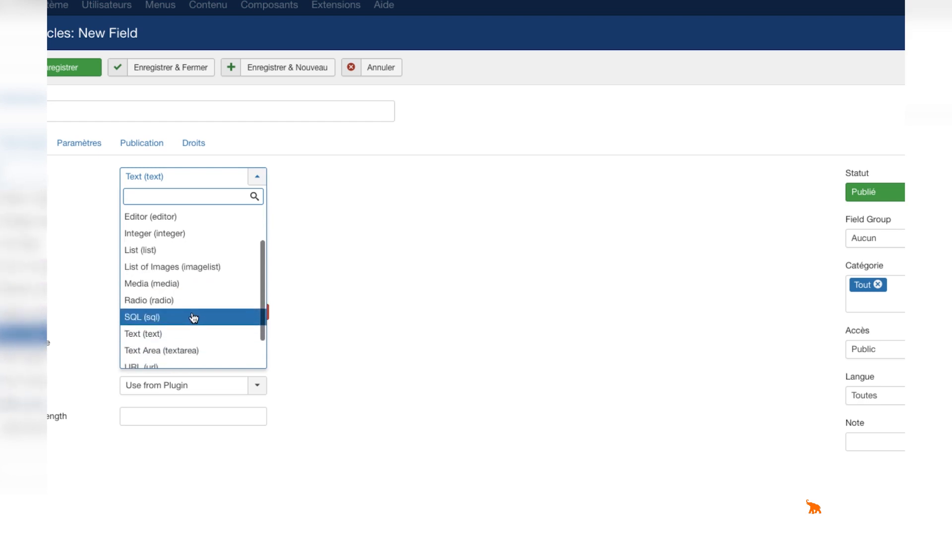
{"action": "scroll", "coordinate": [189, 308], "scroll_direction": "down", "scroll_amount": 2}
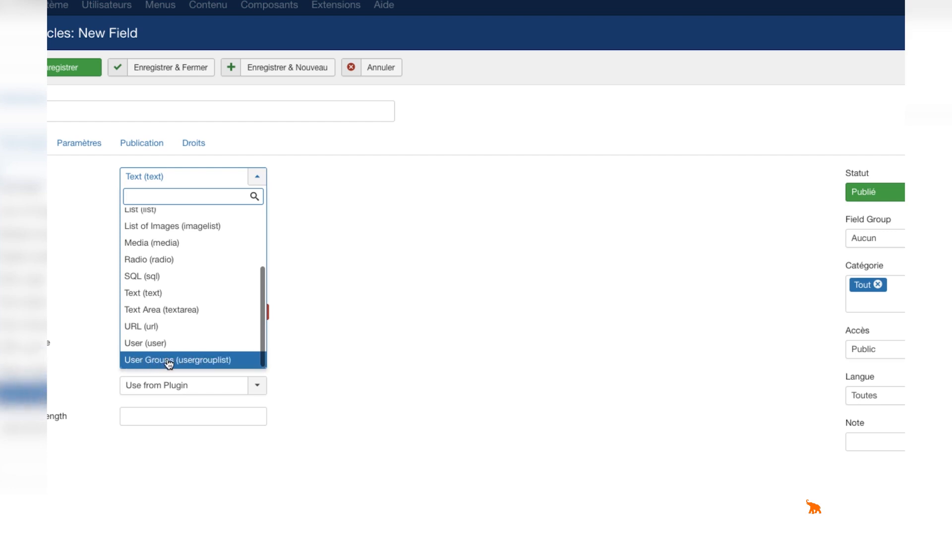
{"action": "left_click", "coordinate": [352, 298]}
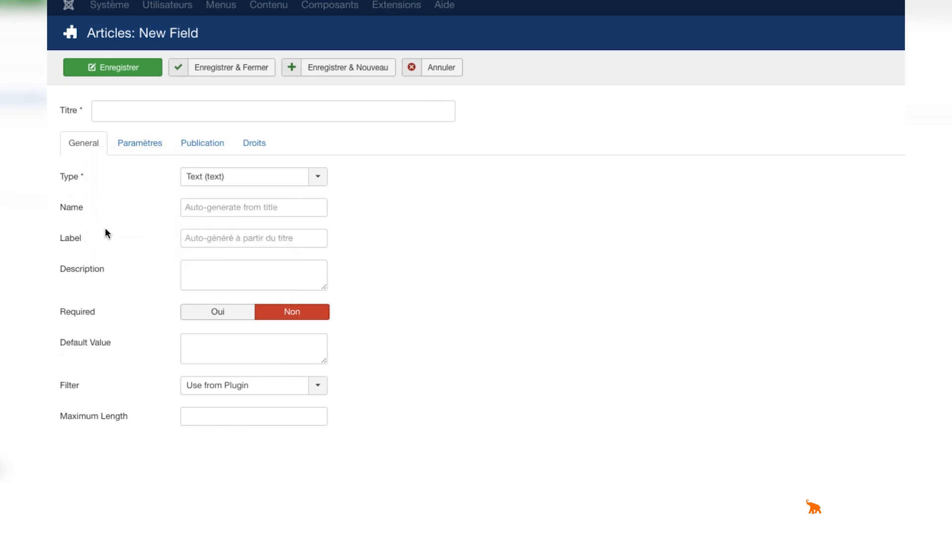
{"action": "mouse_move", "coordinate": [84, 213]}
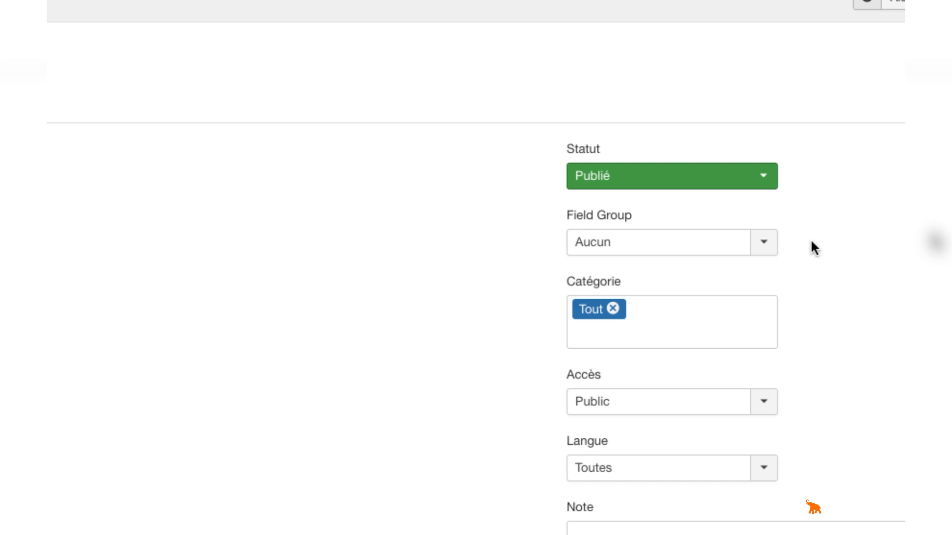
{"action": "left_click", "coordinate": [707, 312]}
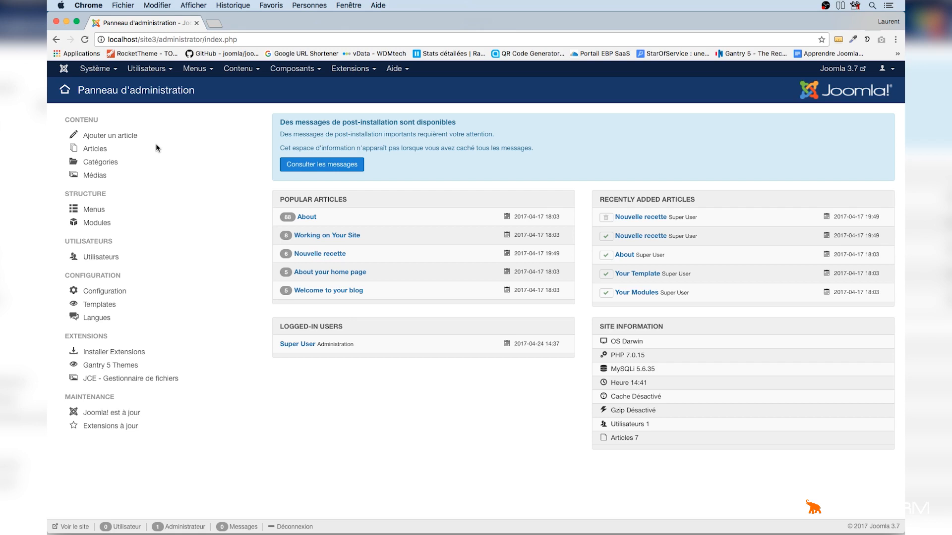
- Create an article category titled "Recettes" and save and close it
{"action": "left_click", "coordinate": [233, 69]}
{"action": "mouse_move", "coordinate": [258, 97]}
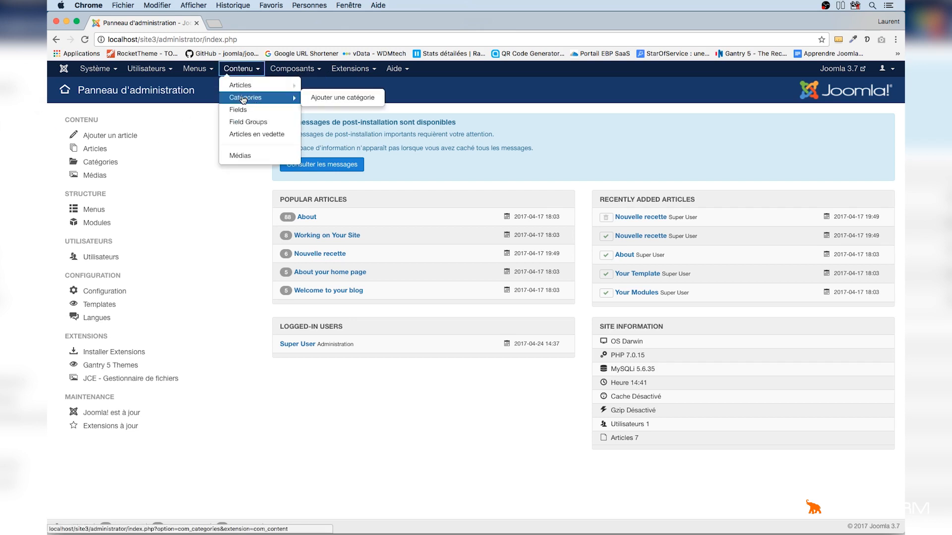
{"action": "left_click", "coordinate": [323, 102]}
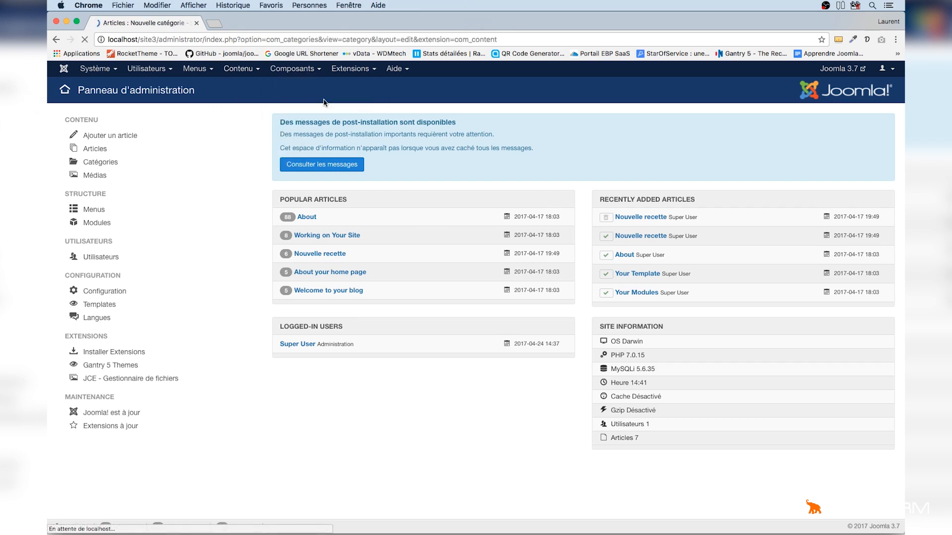
{"action": "left_click", "coordinate": [263, 150]}
{"action": "type", "text": "Recette"}
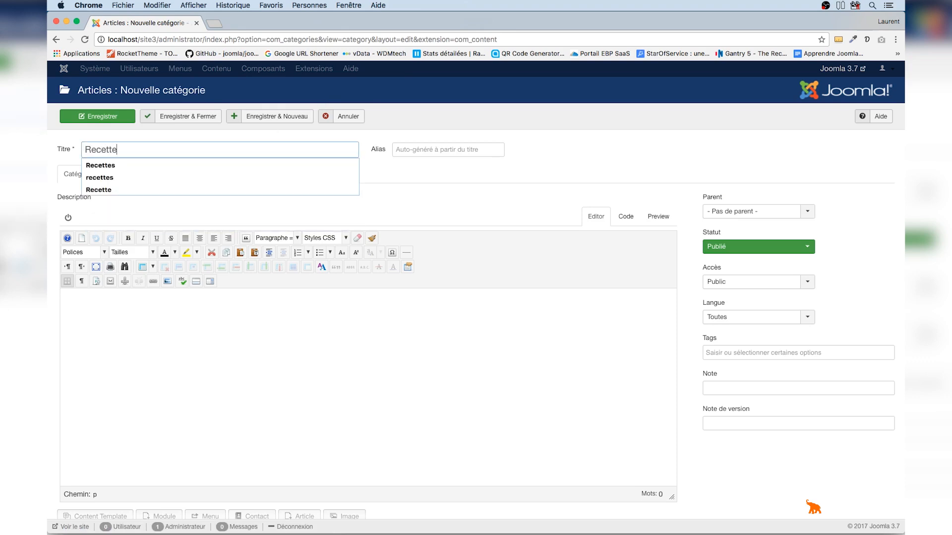
{"action": "key", "text": "Down"}
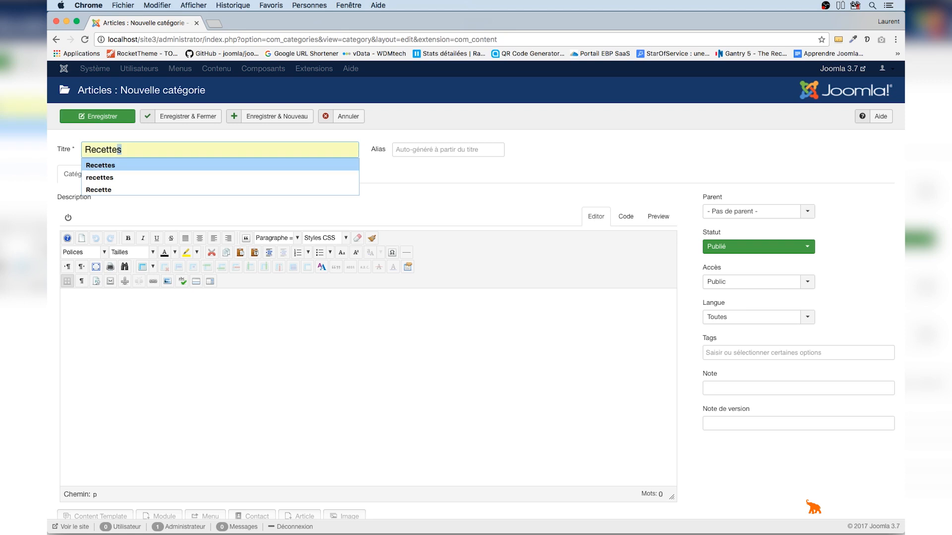
{"action": "key", "text": "Return"}
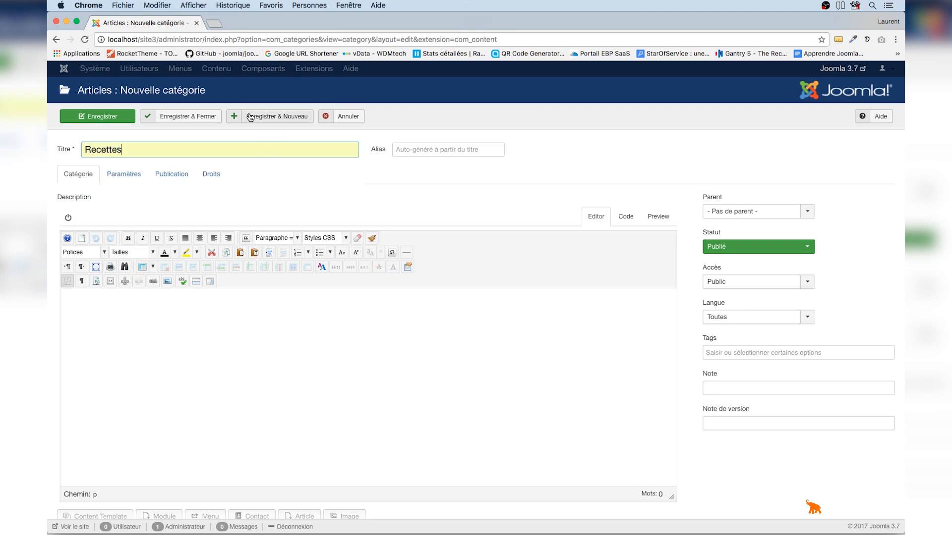
{"action": "left_click", "coordinate": [199, 117]}
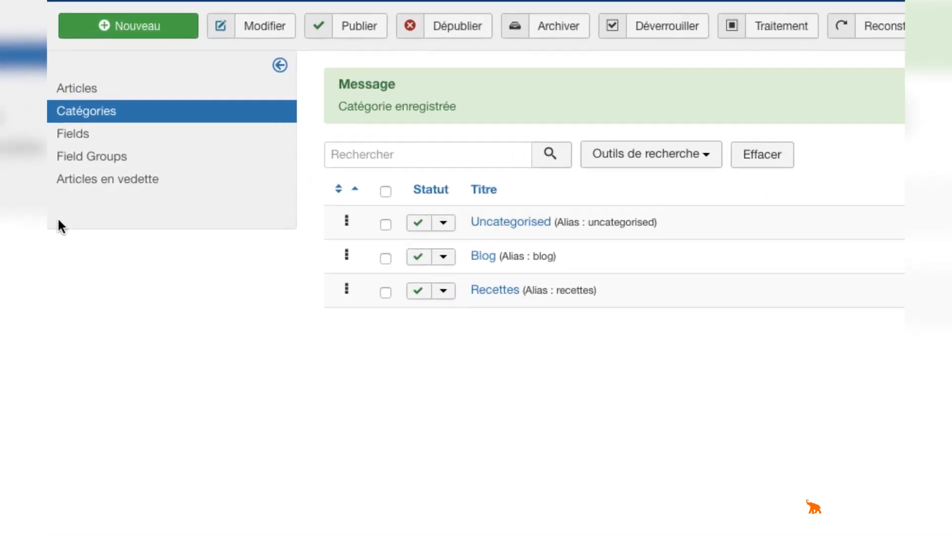
- Create an article field group titled "entree" and save and close it
{"action": "left_click", "coordinate": [78, 158]}
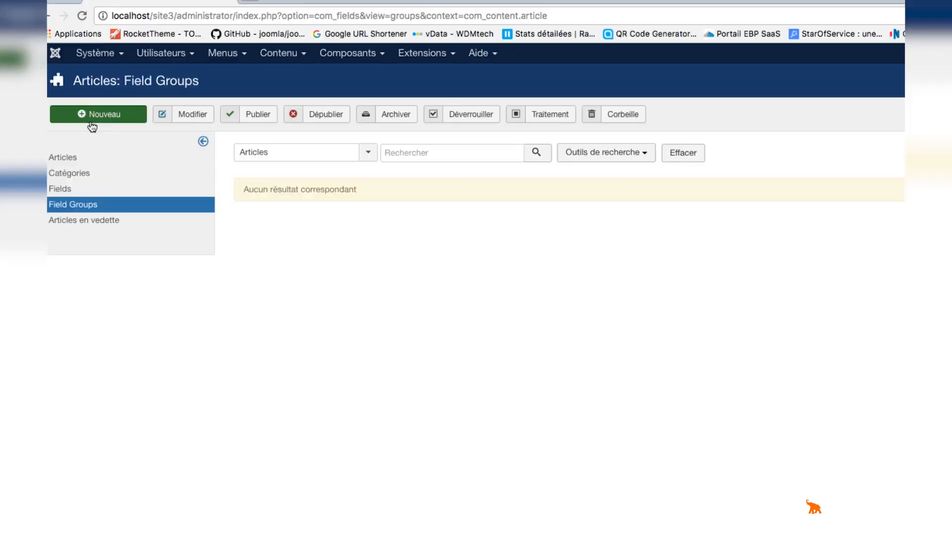
{"action": "left_click", "coordinate": [91, 119]}
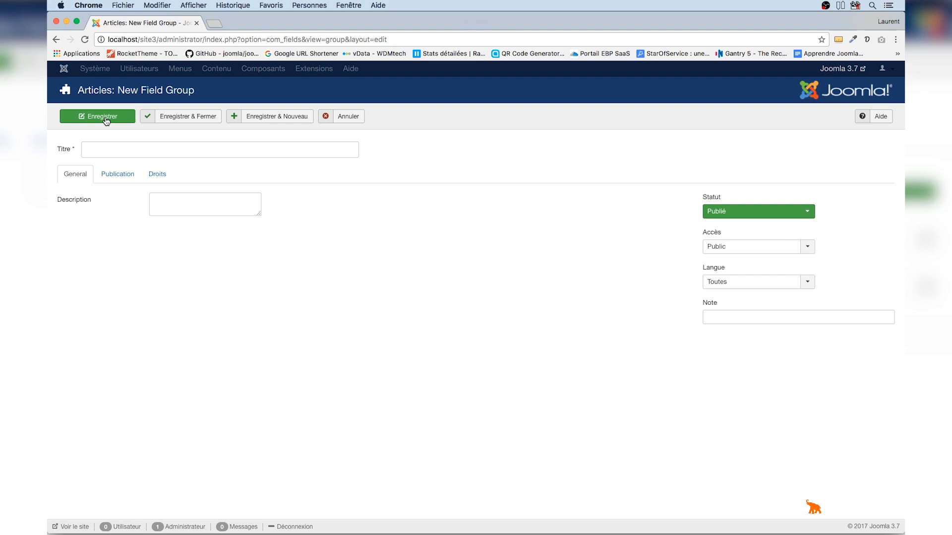
{"action": "left_click", "coordinate": [121, 146]}
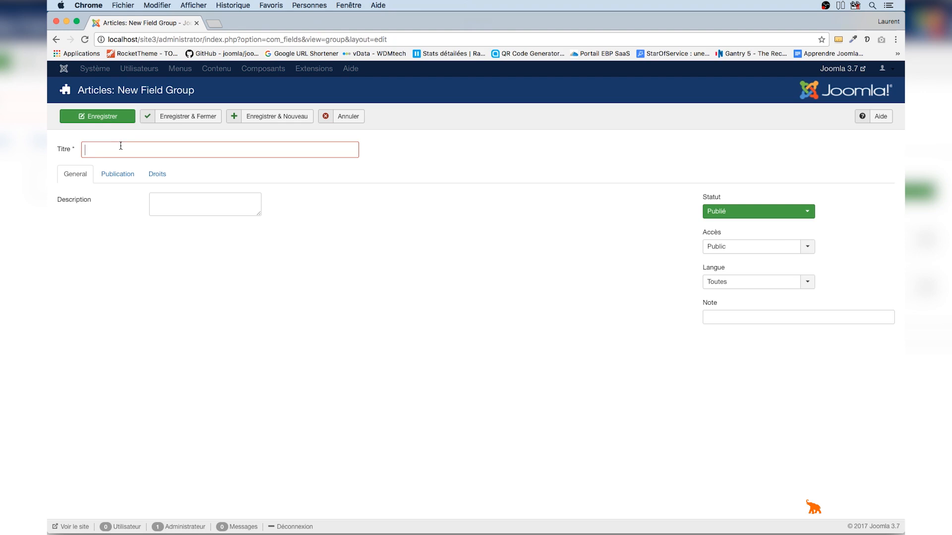
{"action": "type", "text": "entree"}
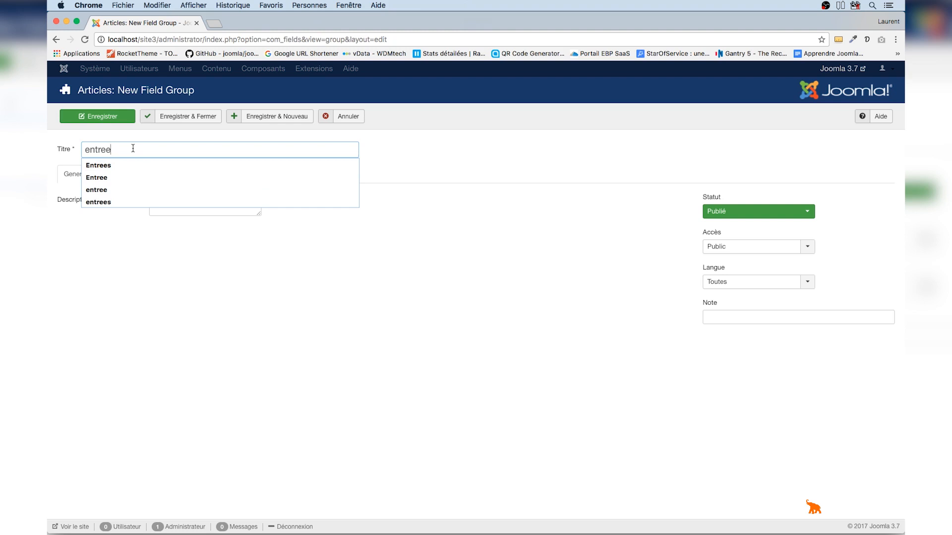
{"action": "left_click", "coordinate": [181, 120]}
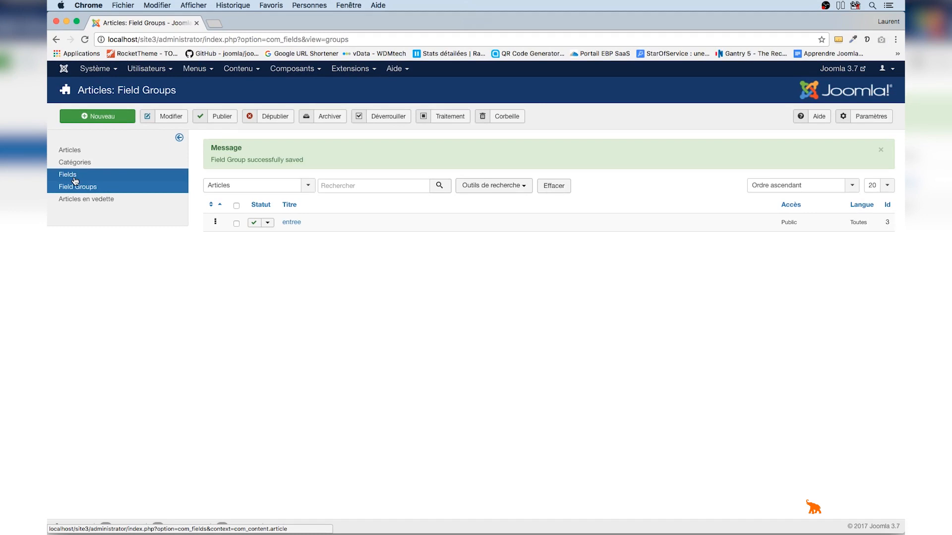
- Start a new article field titled "Niveau de la recette" and set its type to List (list)
{"action": "left_click", "coordinate": [74, 179]}
{"action": "left_click", "coordinate": [108, 117]}
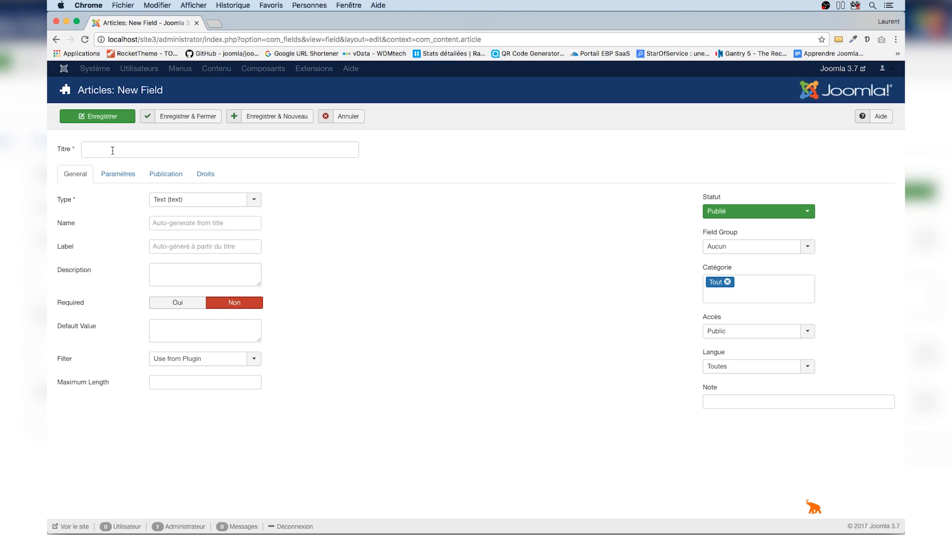
{"action": "left_click", "coordinate": [112, 150]}
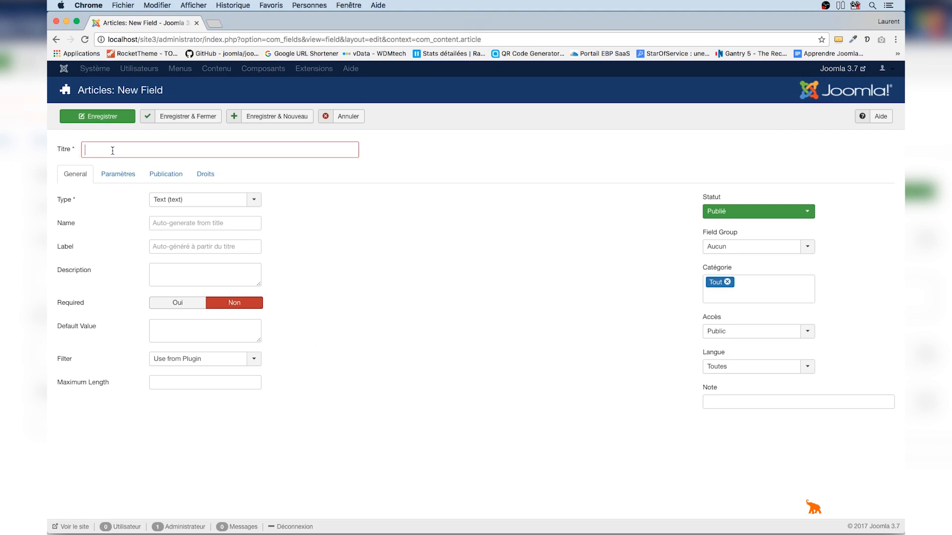
{"action": "type", "text": "Nivea"}
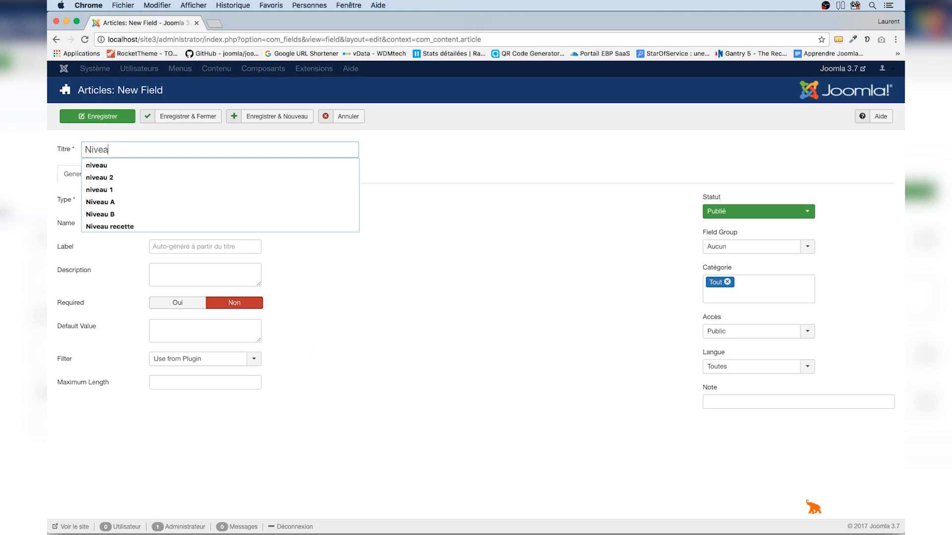
{"action": "type", "text": "u de la recette"}
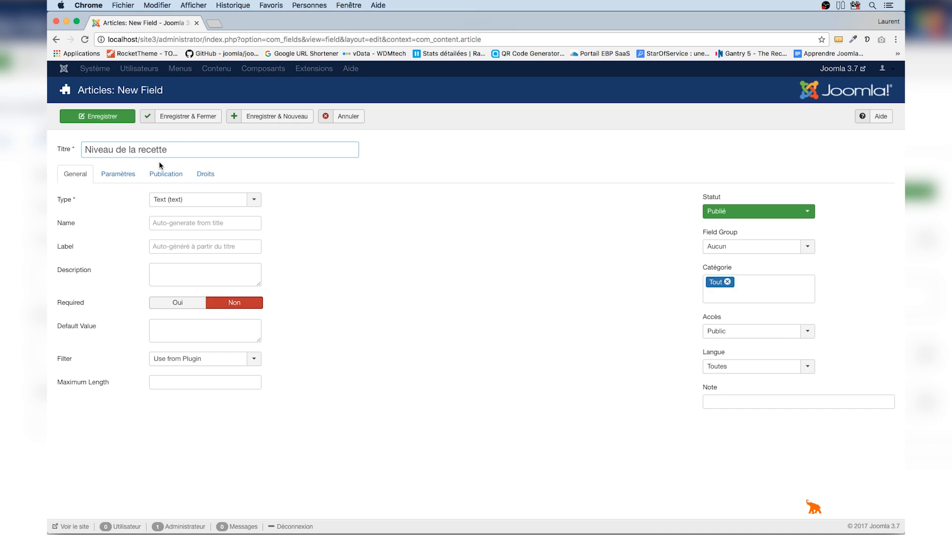
{"action": "left_click", "coordinate": [254, 202]}
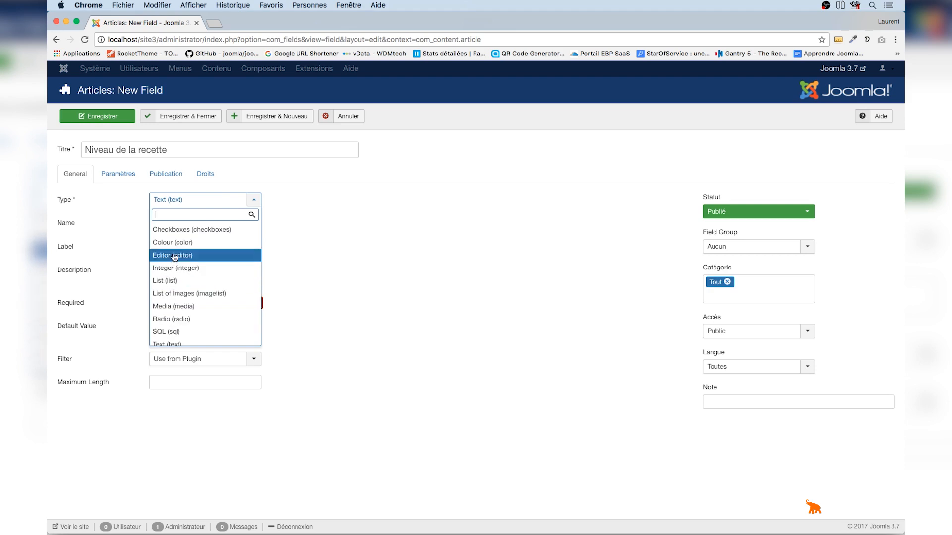
{"action": "left_click", "coordinate": [169, 281]}
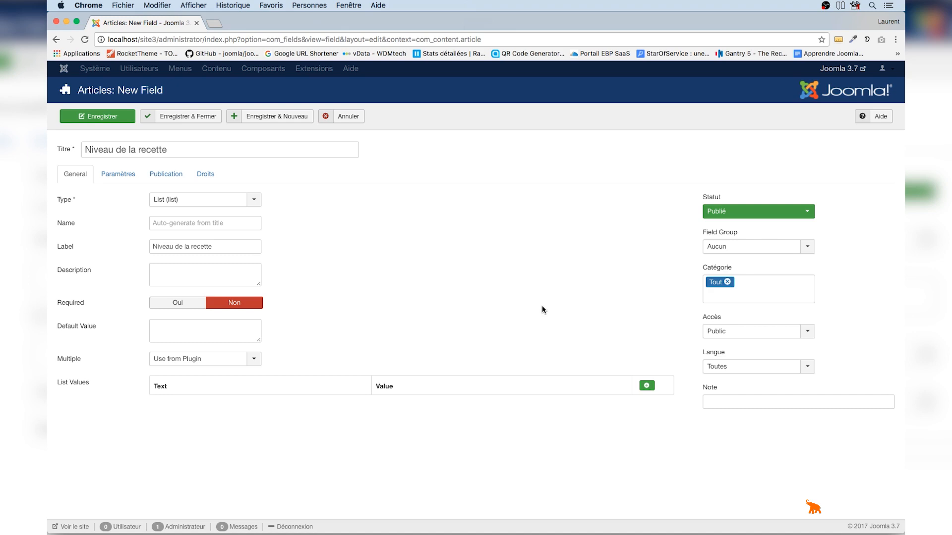
- Add a first list value to the field with "debutant" as both text and value
{"action": "left_click", "coordinate": [646, 387]}
{"action": "left_click", "coordinate": [360, 405]}
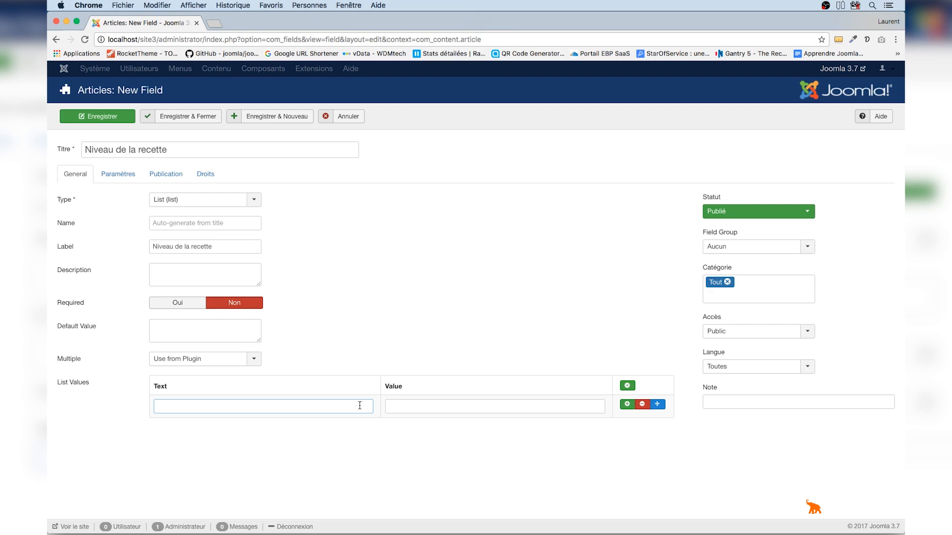
{"action": "type", "text": "debutan"}
{"action": "key", "text": "Tab"}
{"action": "type", "text": "debutant"}
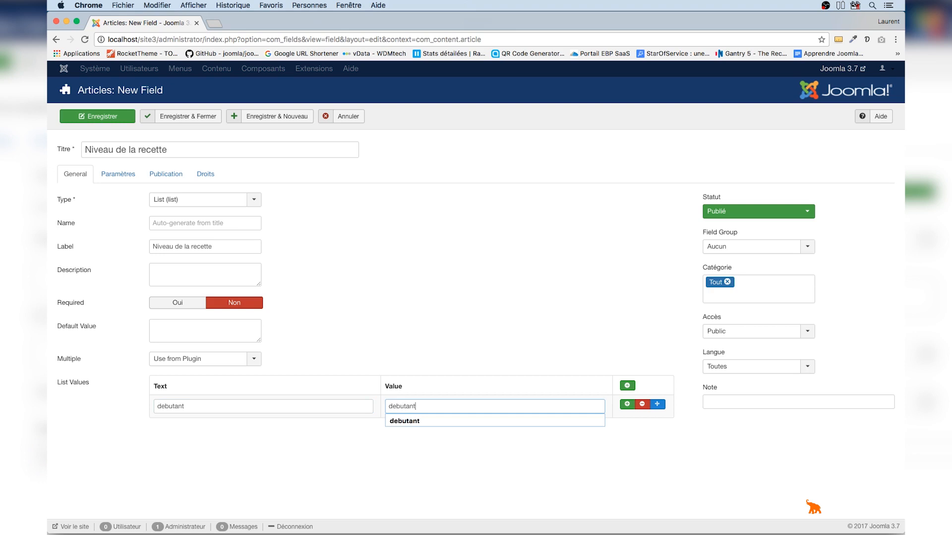
- Add a second list value below debutant with "intermediaire" as both text and value
{"action": "left_click", "coordinate": [626, 405]}
{"action": "left_click", "coordinate": [318, 431]}
{"action": "type", "text": "interm"}
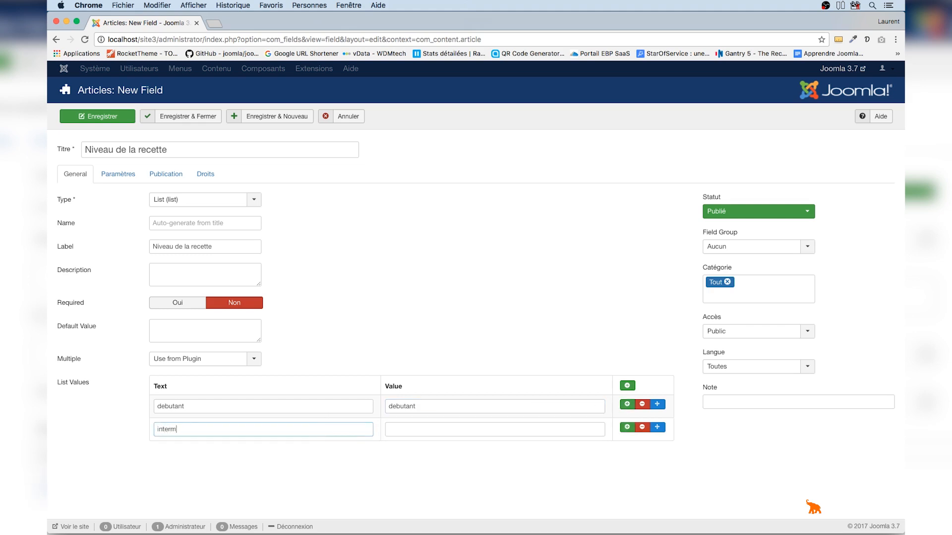
{"action": "type", "text": "ediaire"}
{"action": "left_click", "coordinate": [441, 429]}
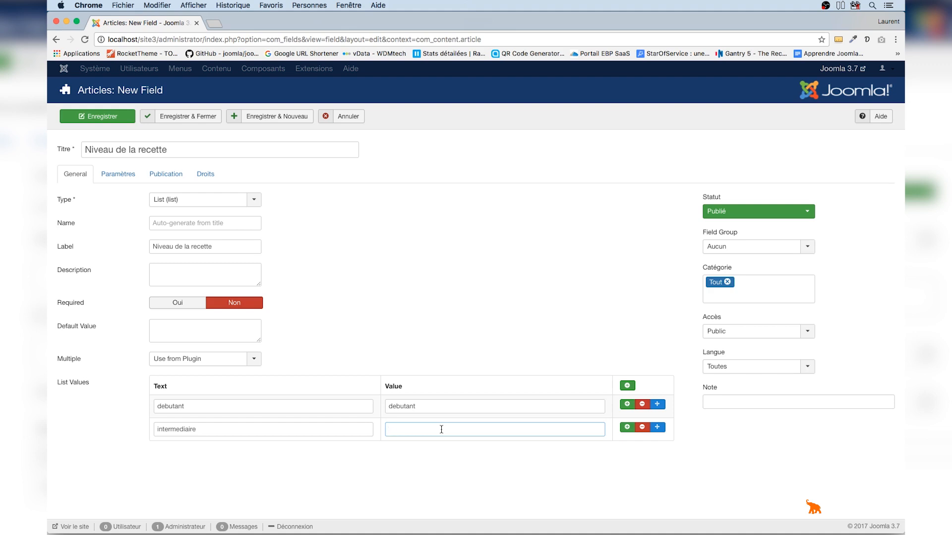
{"action": "type", "text": "intermediaire"}
- Add a third list value below intermediaire with "expert" as both text and value
{"action": "left_click", "coordinate": [627, 427]}
{"action": "left_click", "coordinate": [312, 455]}
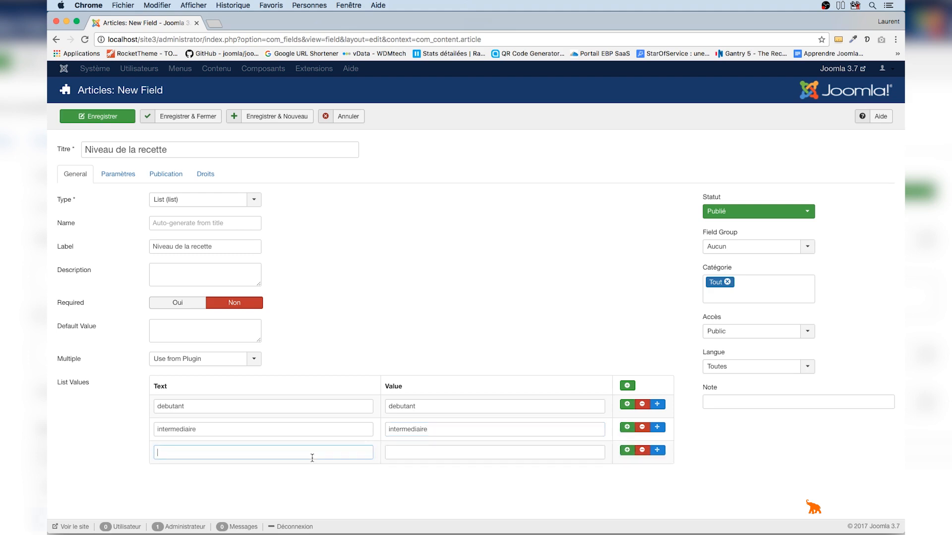
{"action": "type", "text": "expert"}
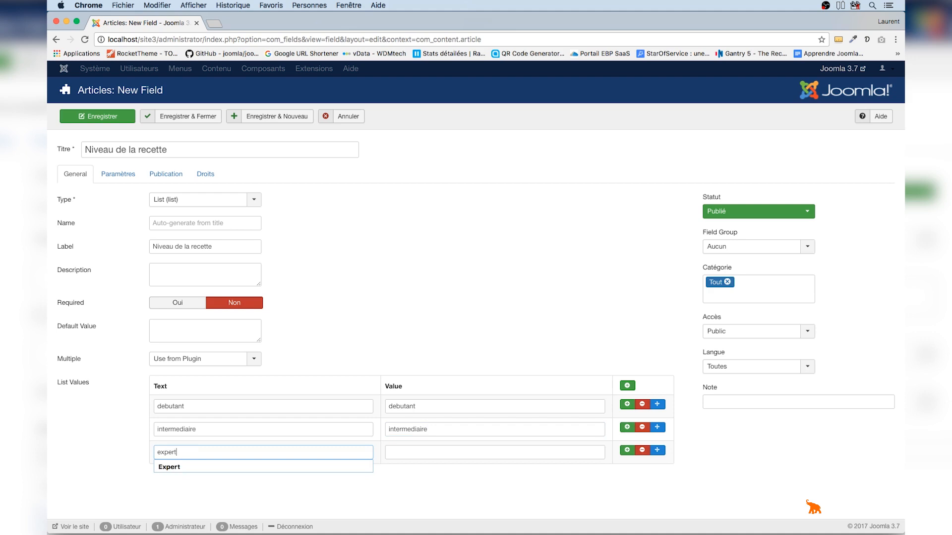
{"action": "key", "text": "Tab"}
{"action": "type", "text": "expert"}
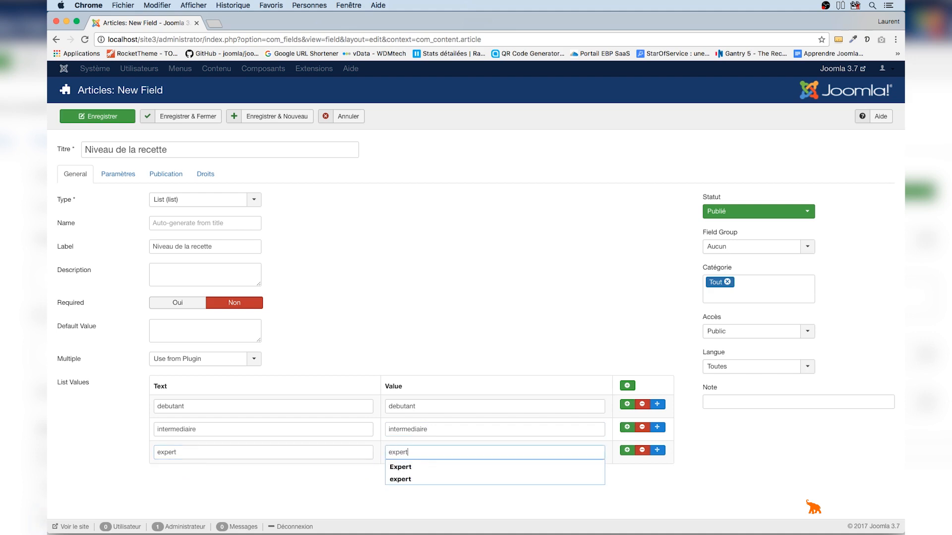
{"action": "key", "text": "Tab"}
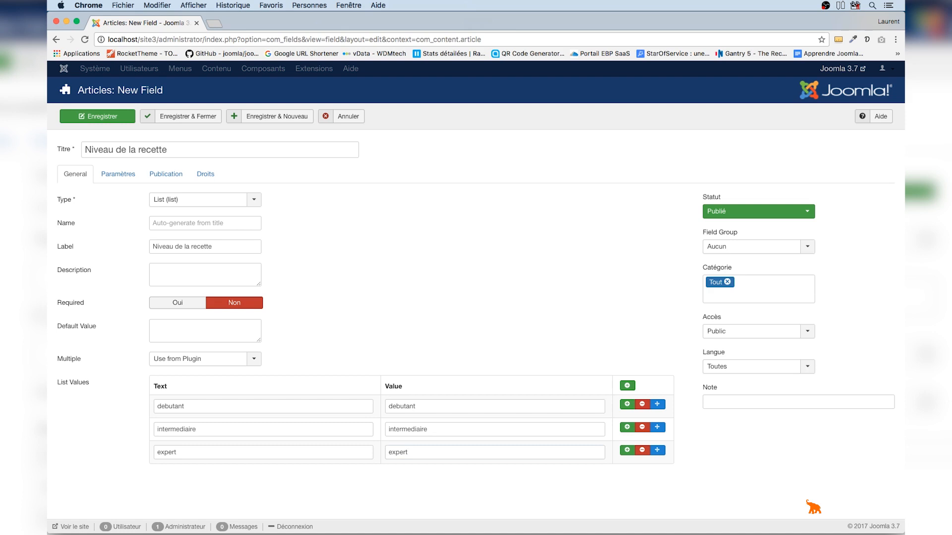
- Add and remove an empty list row, and move the expert row above debutant and back below intermediaire
{"action": "left_click", "coordinate": [627, 451]}
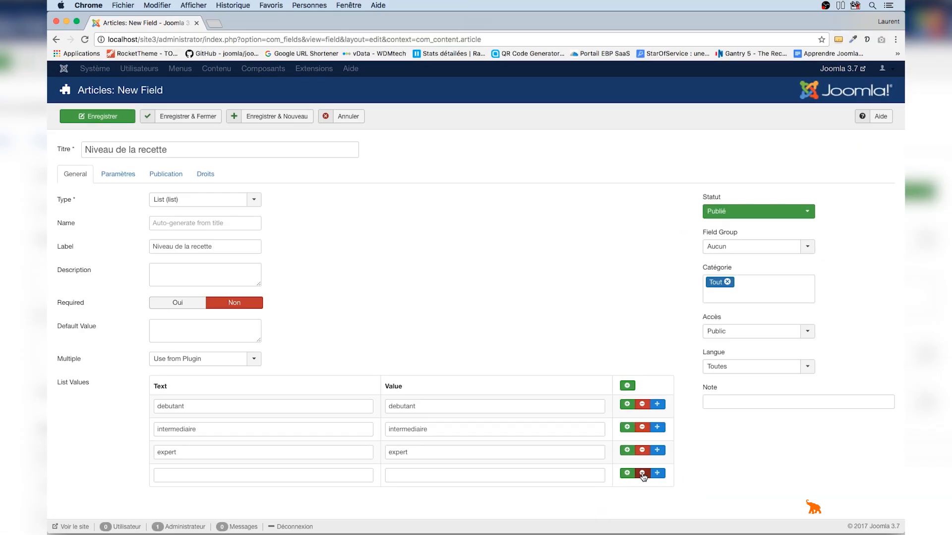
{"action": "left_click", "coordinate": [642, 473]}
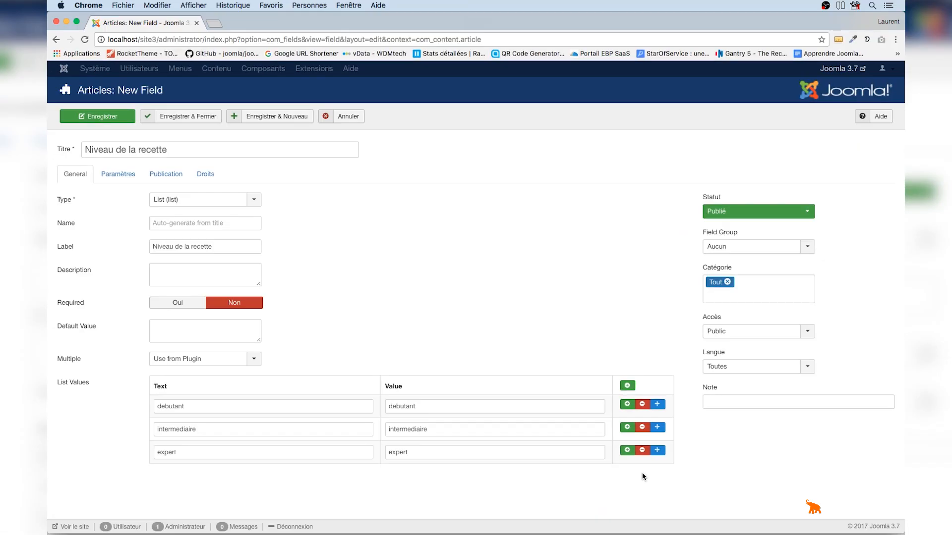
{"action": "left_click_drag", "start_coordinate": [661, 451], "coordinate": [663, 413]}
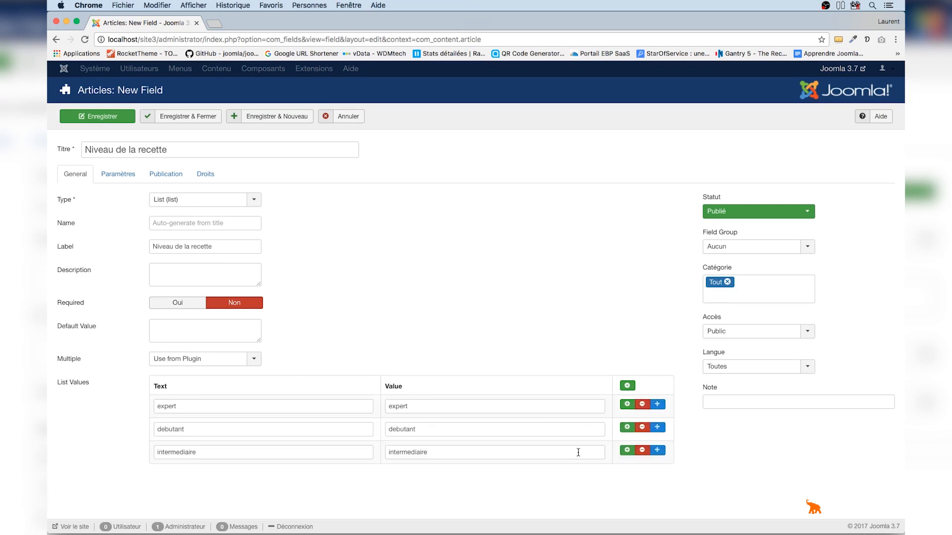
{"action": "left_click_drag", "start_coordinate": [662, 410], "coordinate": [661, 459]}
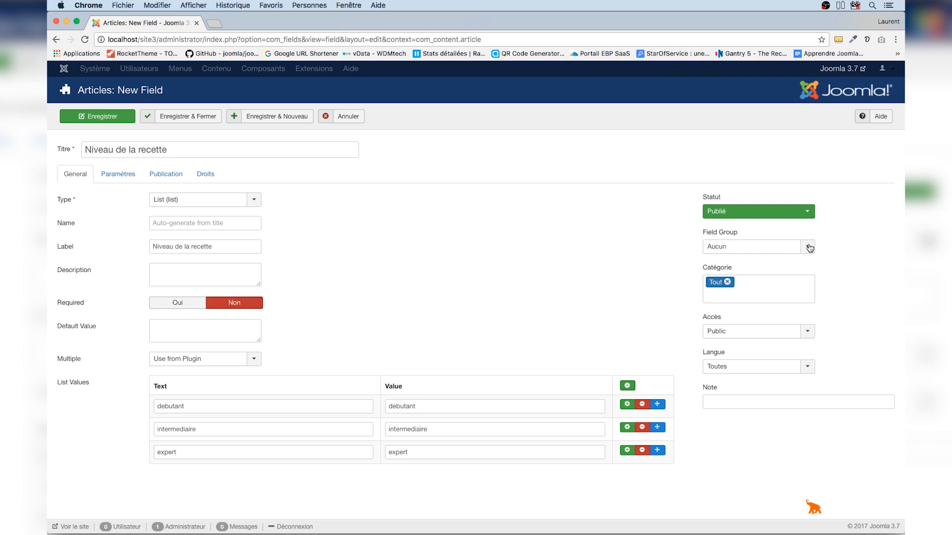
- Assign the field to the entree field group and replace category Tout with Recettes, and save and close it
{"action": "left_click", "coordinate": [837, 240]}
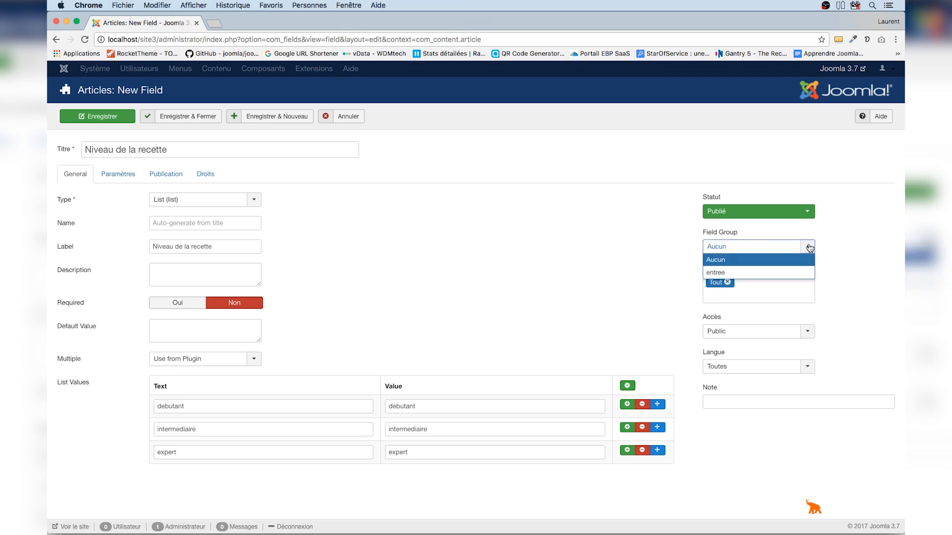
{"action": "left_click", "coordinate": [758, 274]}
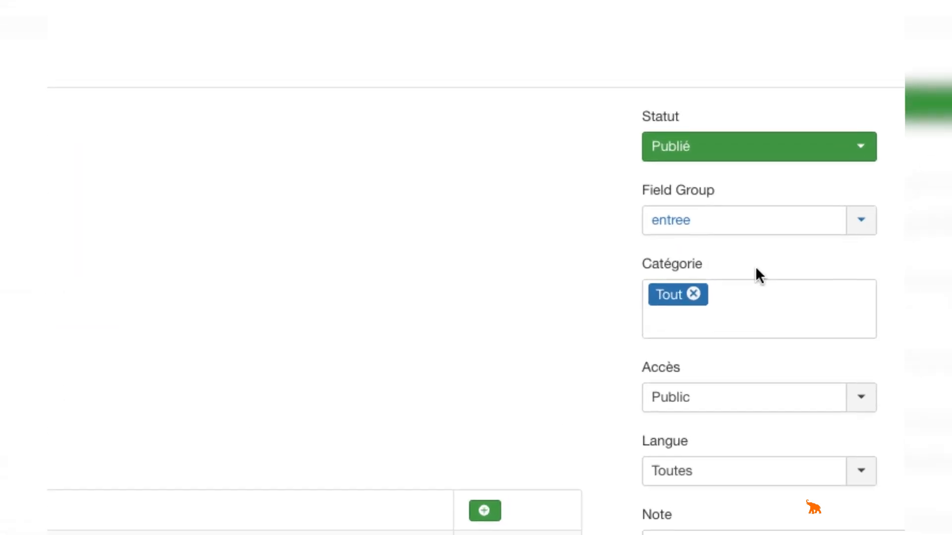
{"action": "mouse_move", "coordinate": [721, 271]}
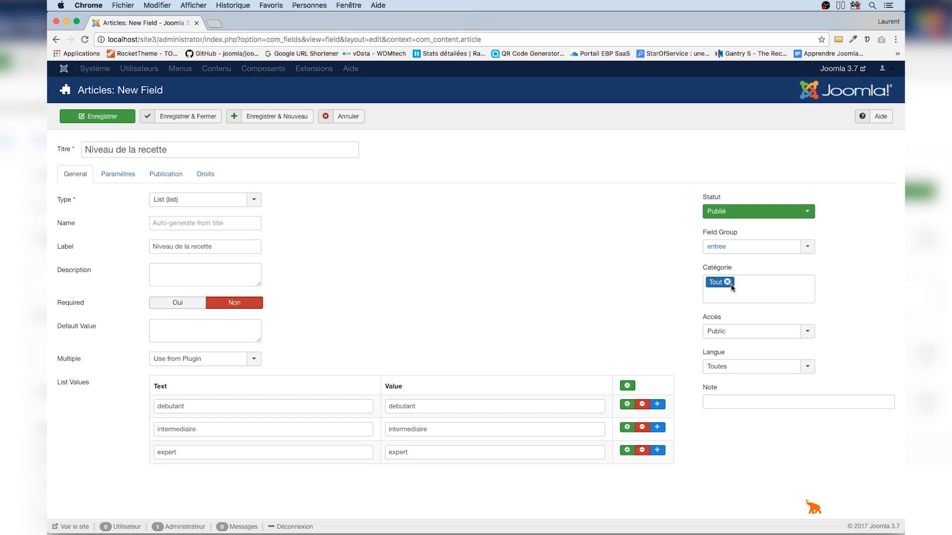
{"action": "left_click", "coordinate": [728, 282]}
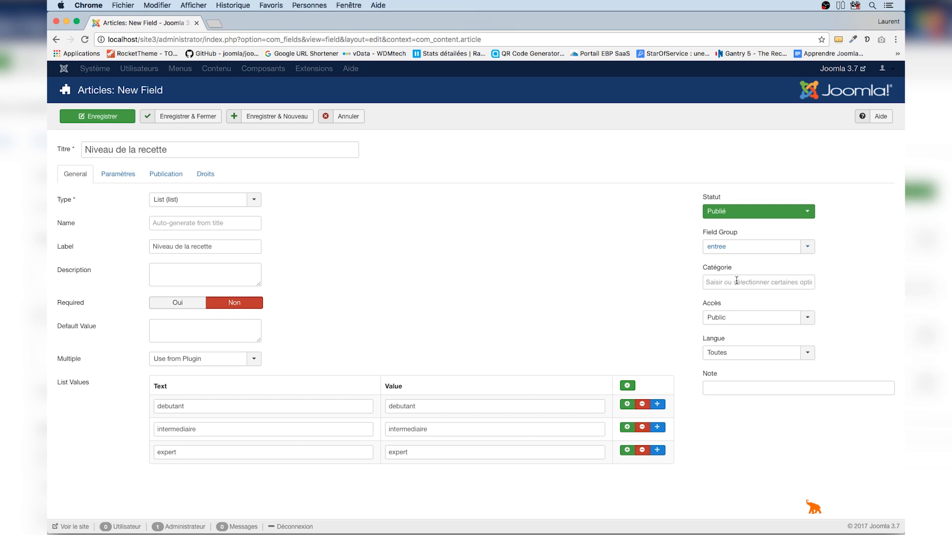
{"action": "left_click", "coordinate": [737, 281]}
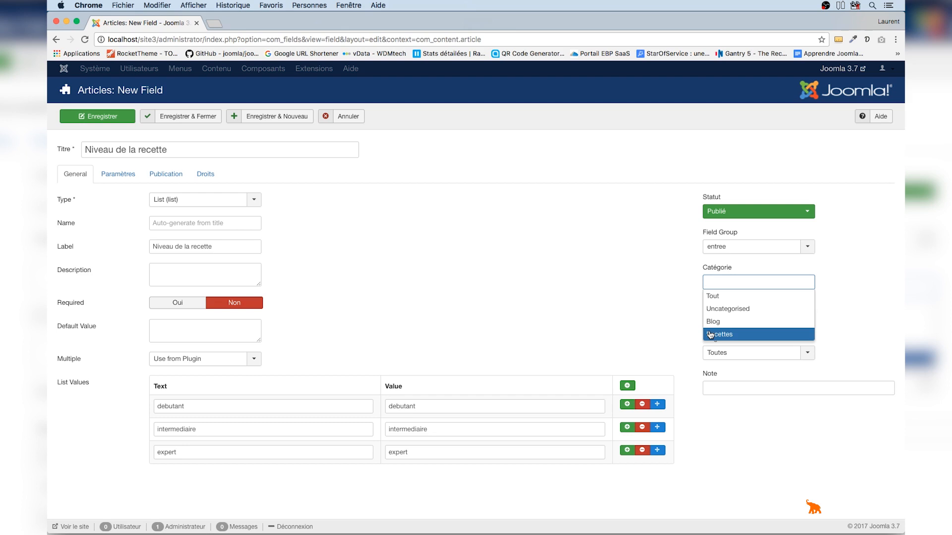
{"action": "left_click", "coordinate": [736, 335]}
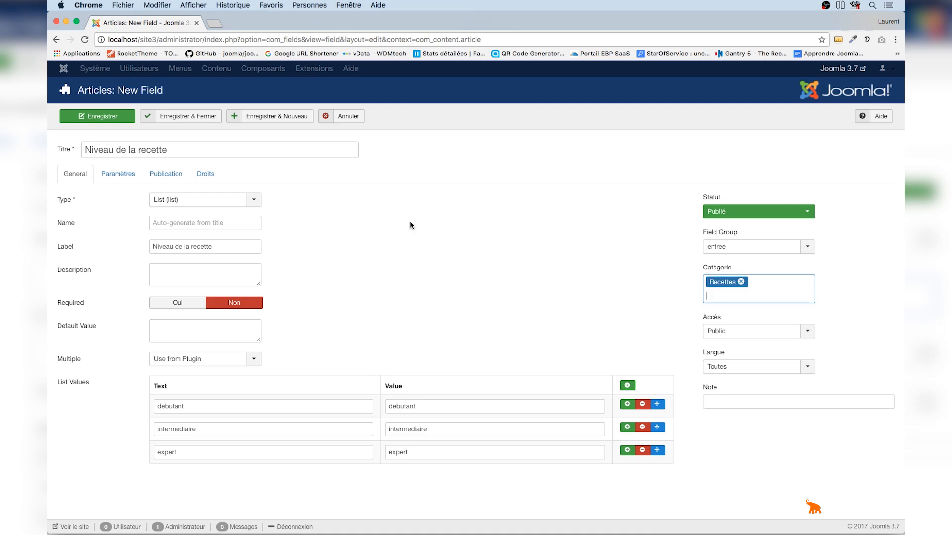
{"action": "left_click", "coordinate": [208, 122]}
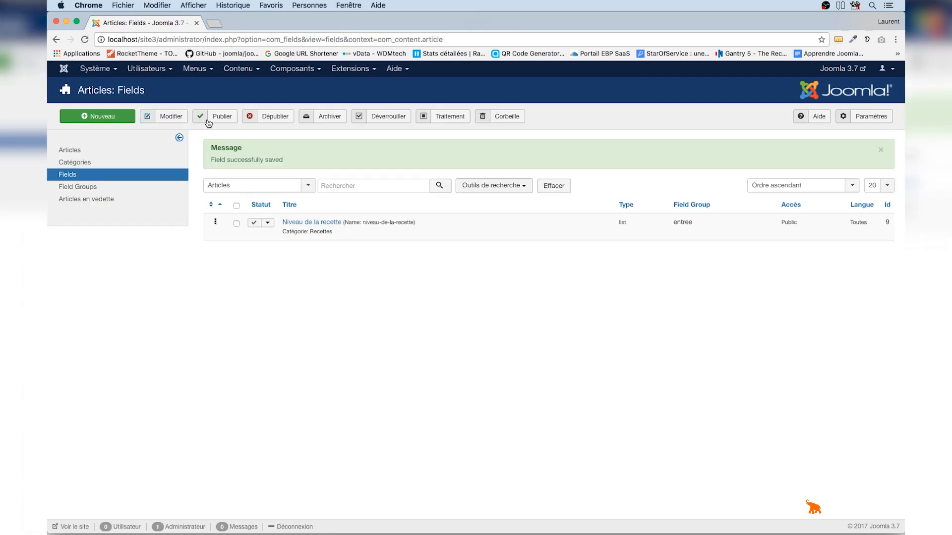
- Open the articles list, clear its existing filters and filter it by the Recettes category
{"action": "left_click", "coordinate": [248, 68]}
{"action": "left_click", "coordinate": [249, 68]}
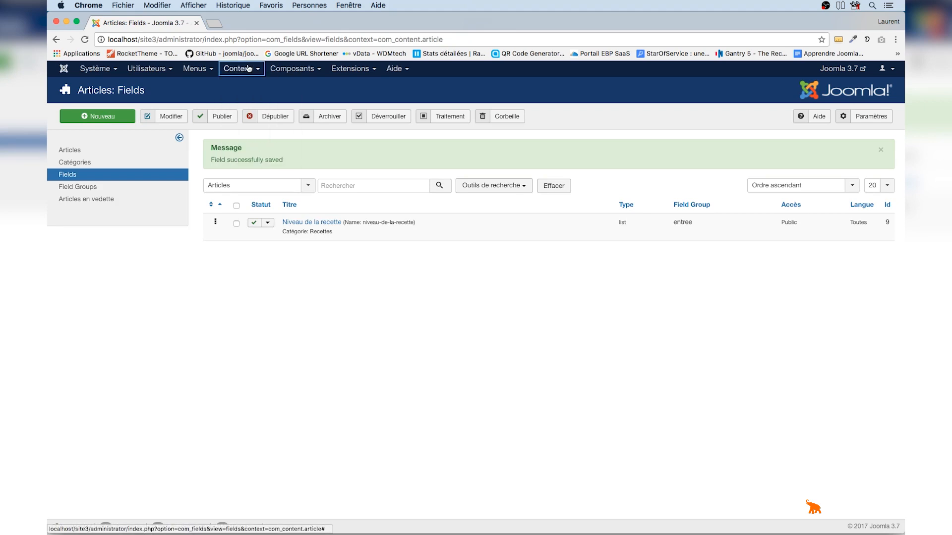
{"action": "left_click", "coordinate": [84, 155]}
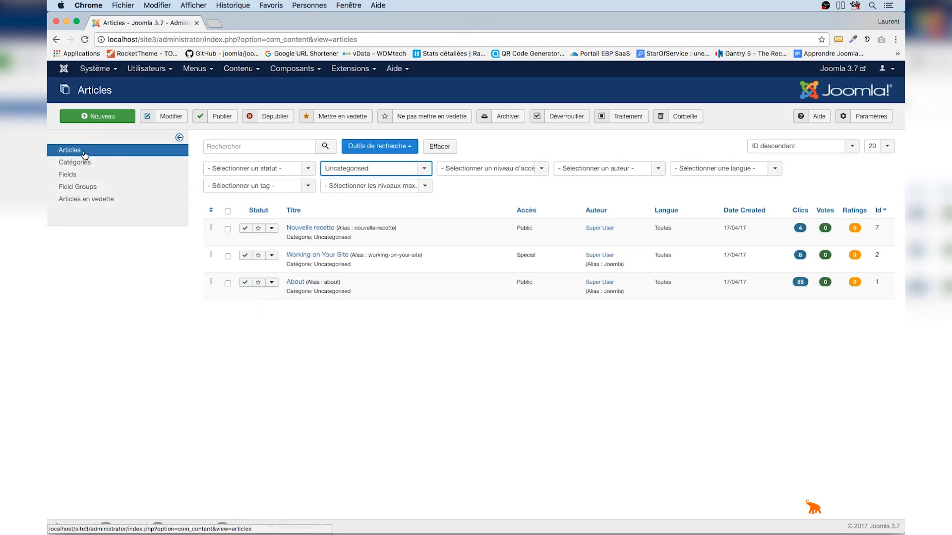
{"action": "left_click", "coordinate": [439, 147]}
{"action": "left_click", "coordinate": [374, 148]}
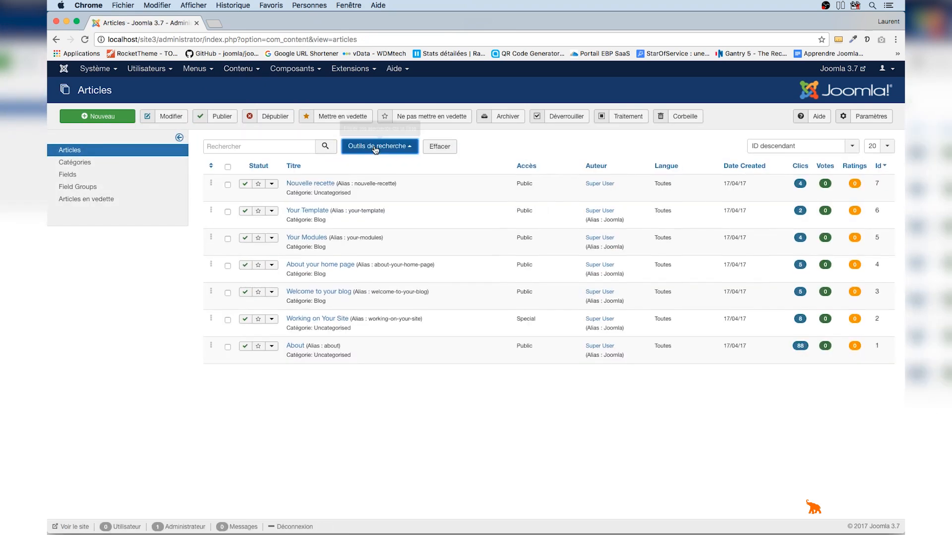
{"action": "left_click", "coordinate": [398, 171]}
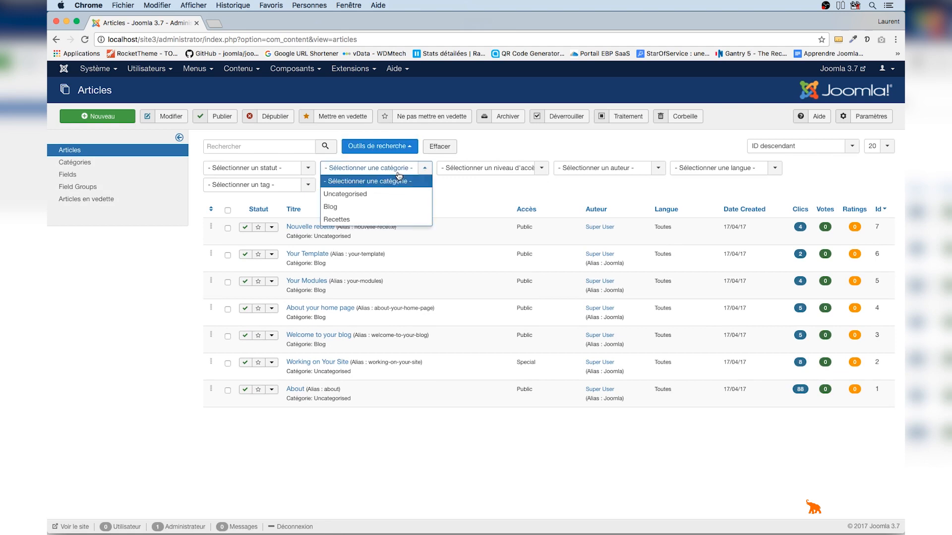
{"action": "left_click", "coordinate": [344, 219]}
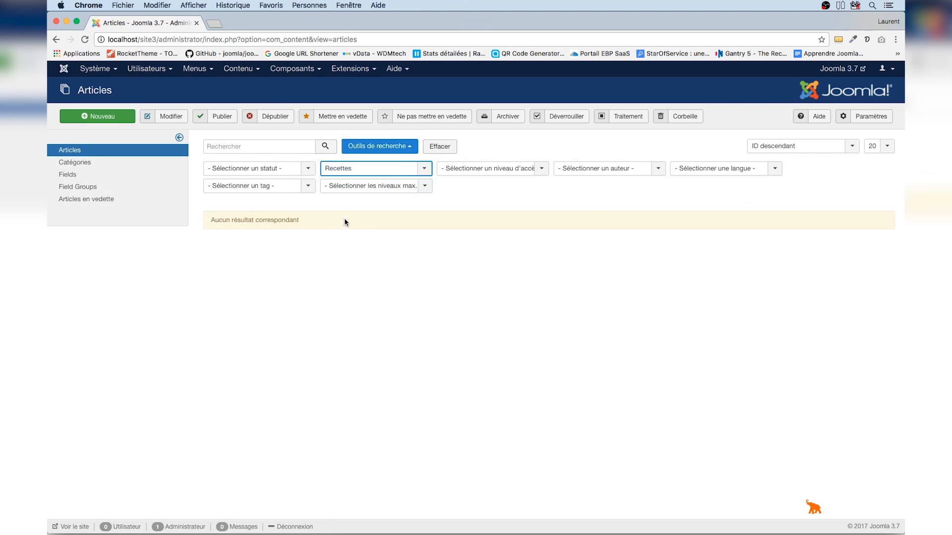
- Start a new article in the Recettes category, title it "Entree#1" and place the cursor in its body
{"action": "left_click", "coordinate": [113, 117]}
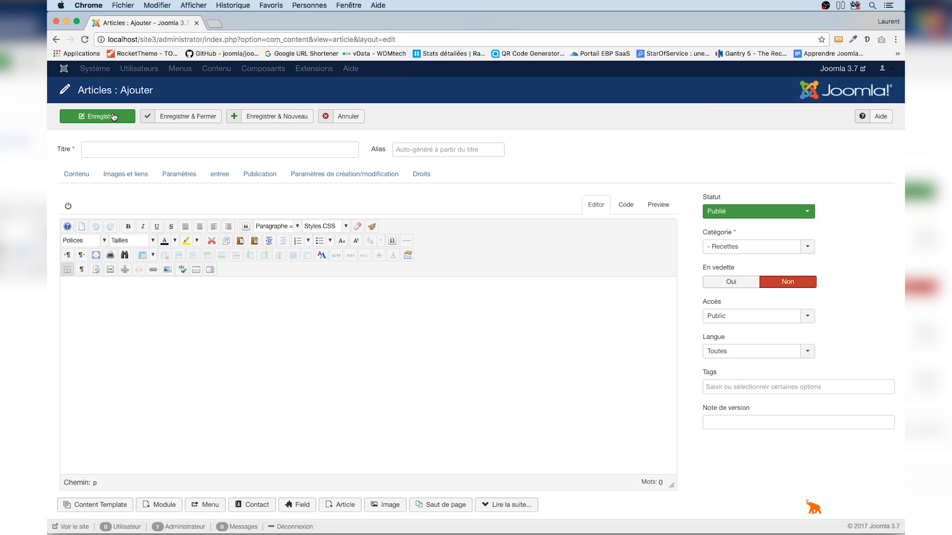
{"action": "left_click", "coordinate": [129, 154]}
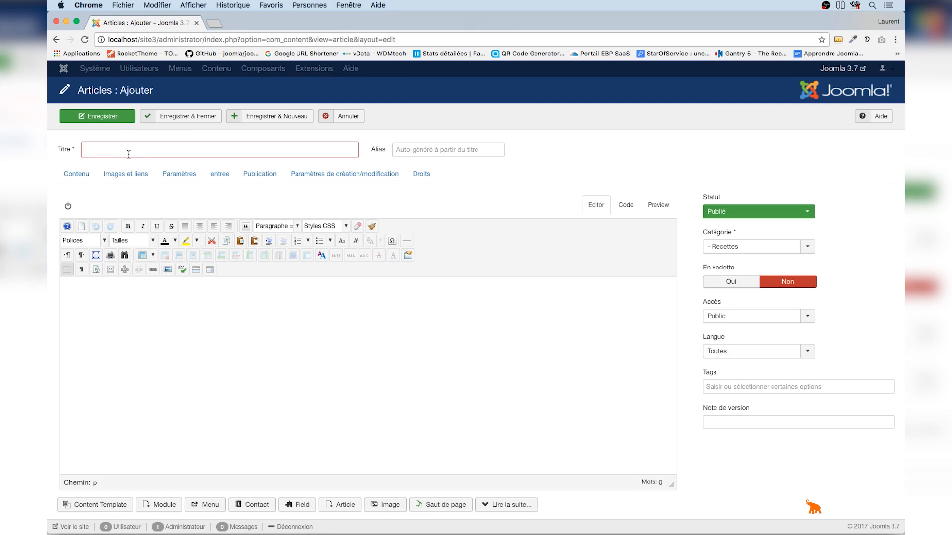
{"action": "type", "text": "Entre"}
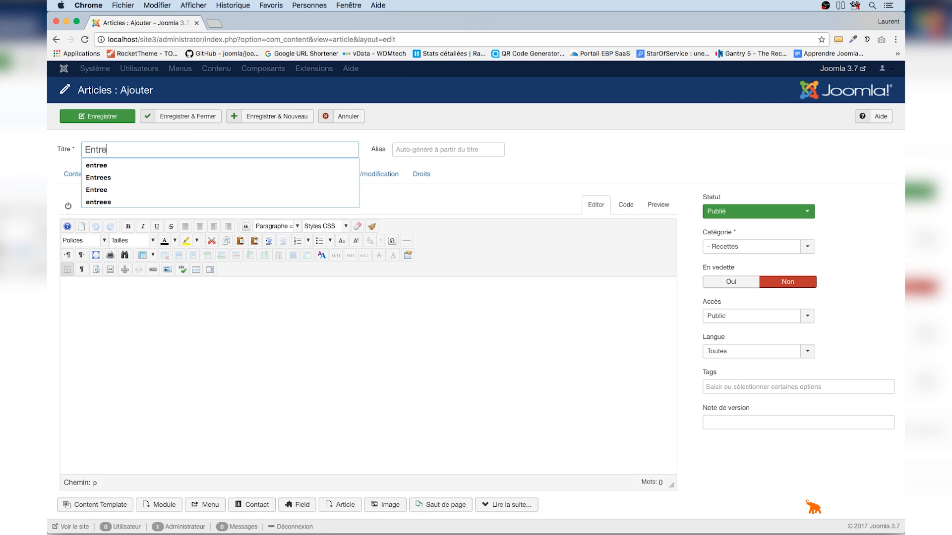
{"action": "type", "text": "e#1"}
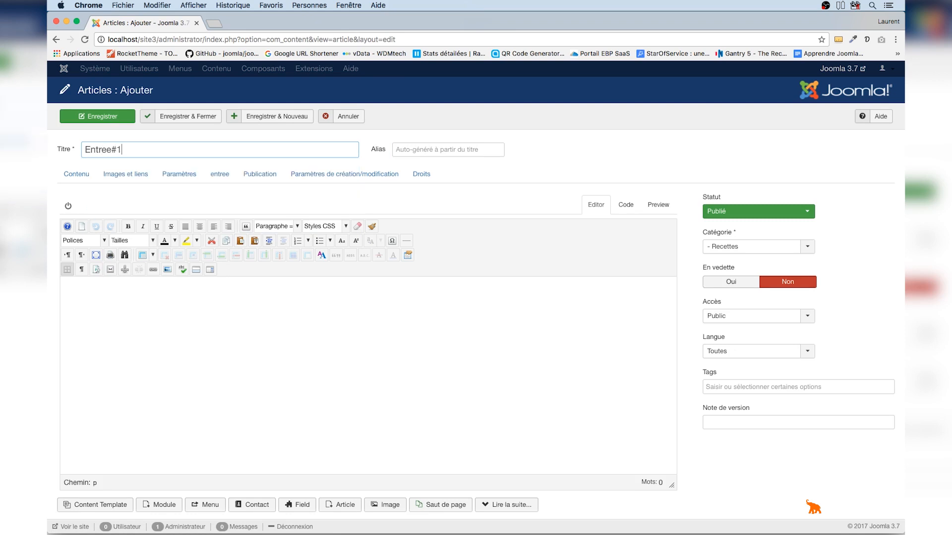
{"action": "left_click", "coordinate": [206, 314]}
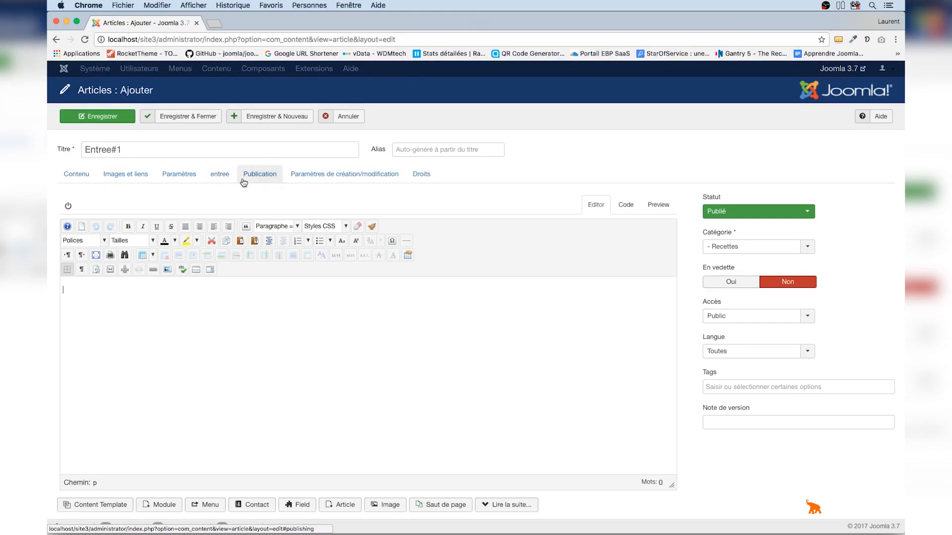
- Set the article's Niveau de la recette field in the entree group to intermediaire, and save and close the article
{"action": "left_click", "coordinate": [212, 163]}
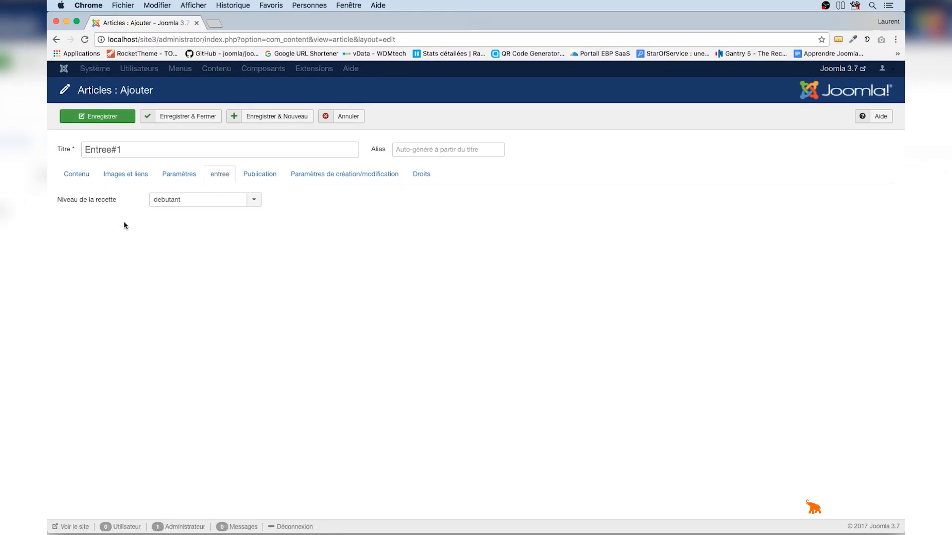
{"action": "left_click", "coordinate": [254, 202]}
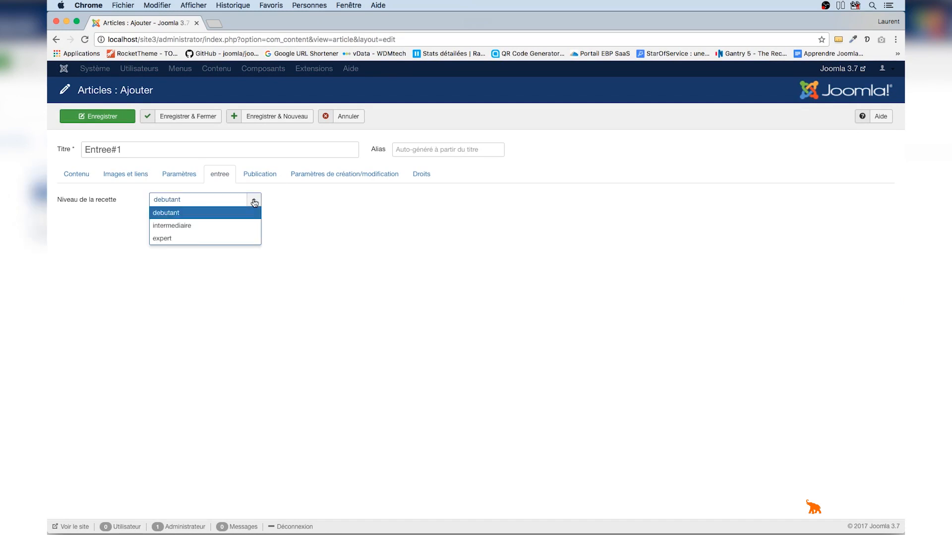
{"action": "left_click", "coordinate": [289, 205]}
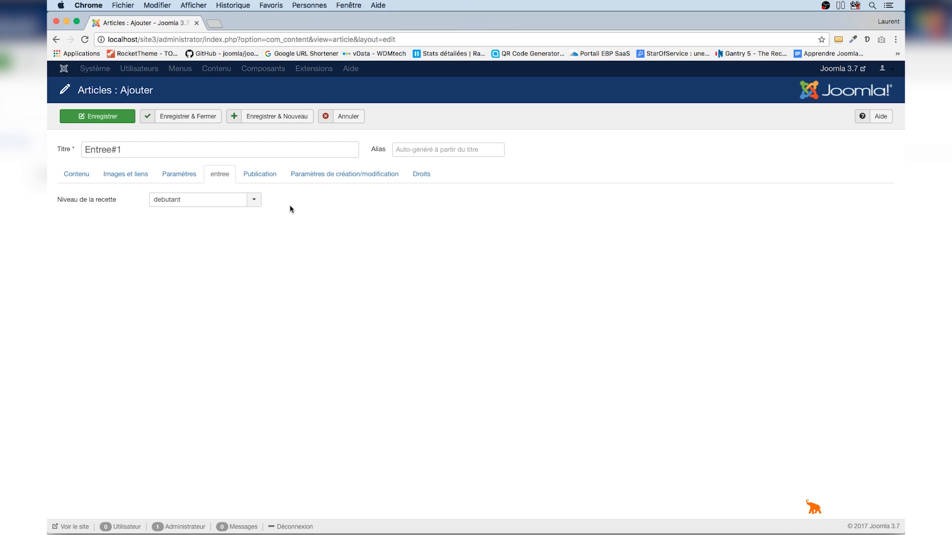
{"action": "left_click", "coordinate": [221, 201]}
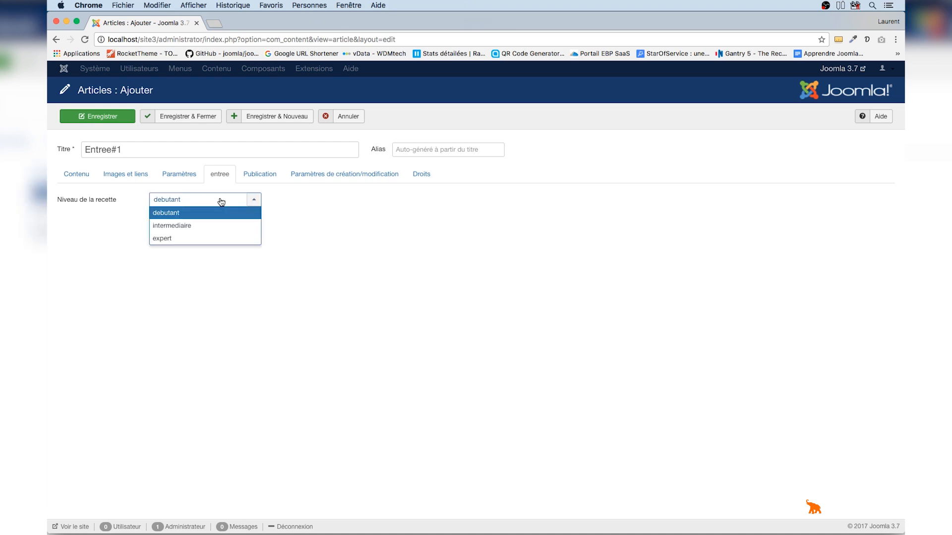
{"action": "left_click", "coordinate": [183, 226]}
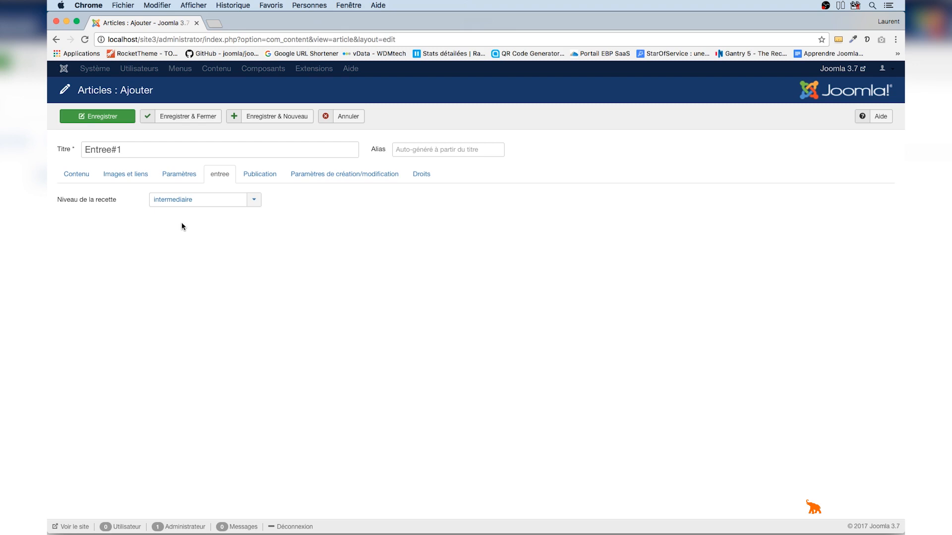
{"action": "left_click", "coordinate": [194, 117]}
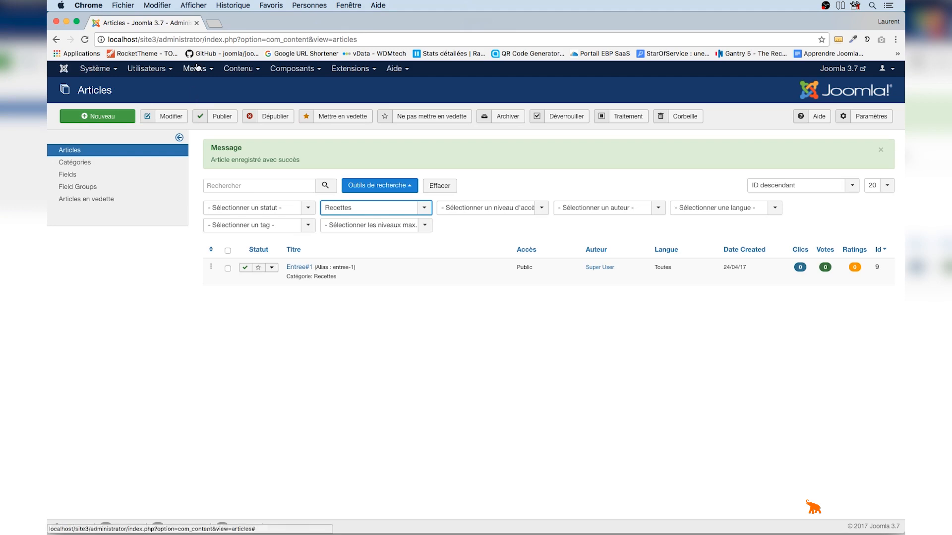
- Start a new menu item in the Main Menu
{"action": "left_click", "coordinate": [195, 69]}
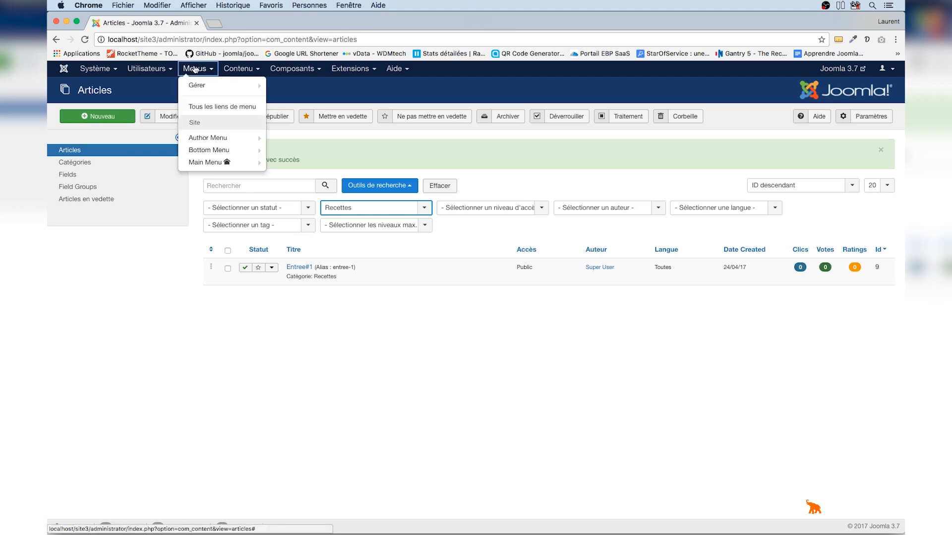
{"action": "mouse_move", "coordinate": [204, 167]}
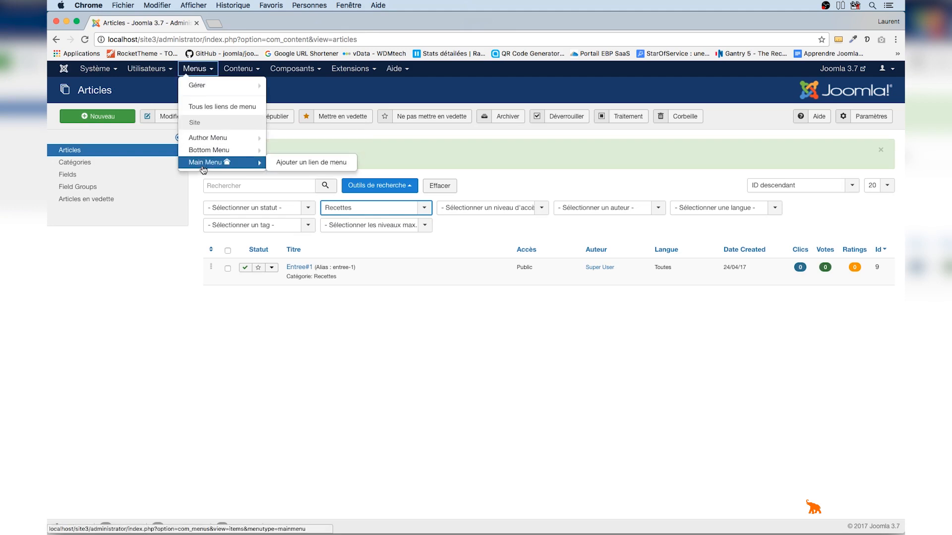
{"action": "left_click", "coordinate": [298, 165]}
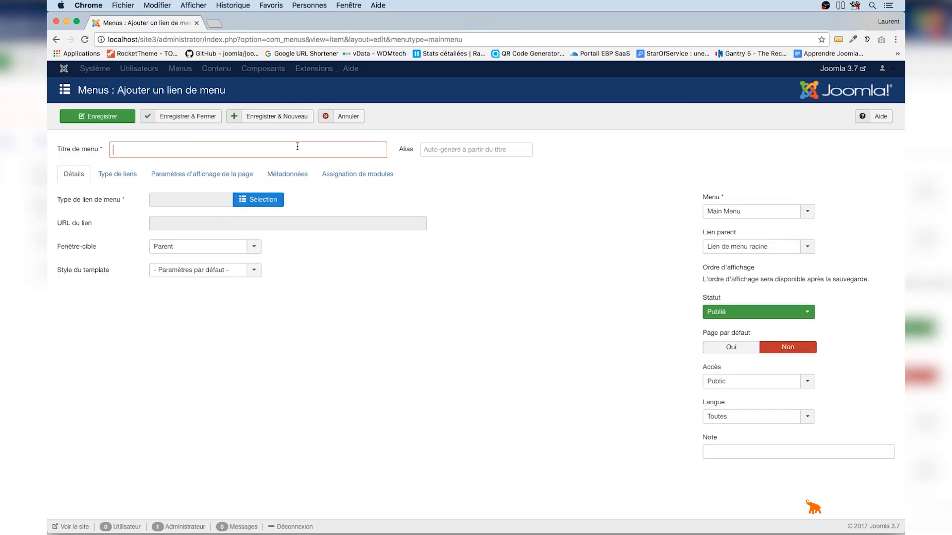
{"action": "type", "text": "Mes recettes"}
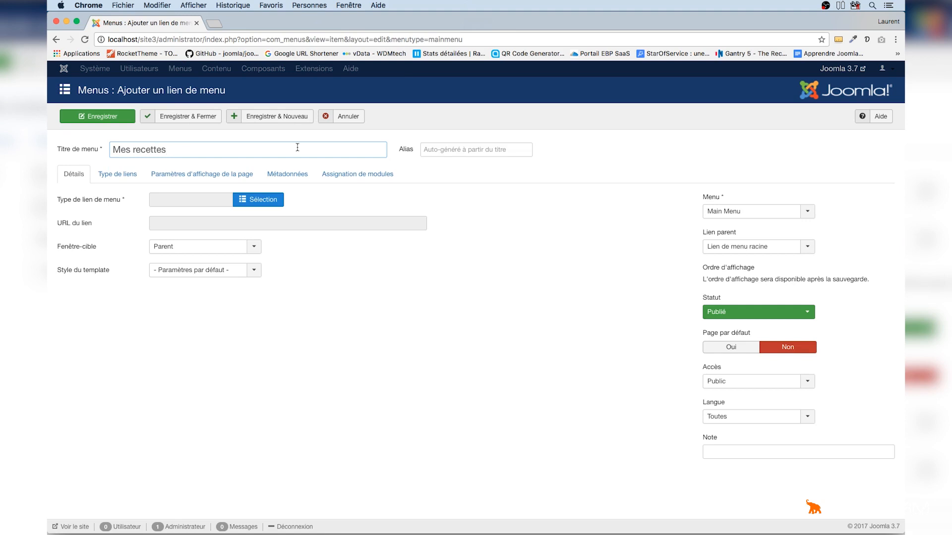
{"action": "left_click", "coordinate": [268, 200]}
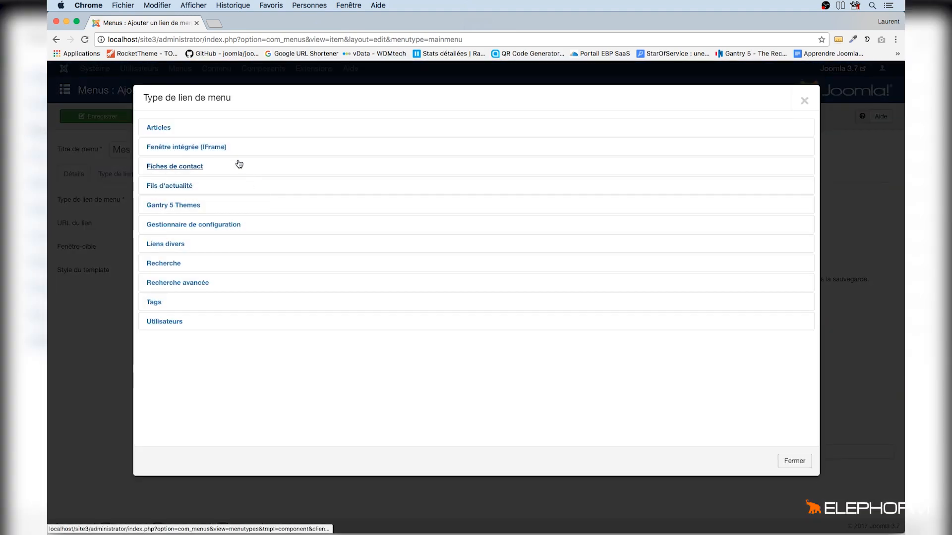
{"action": "key", "text": "Escape"}
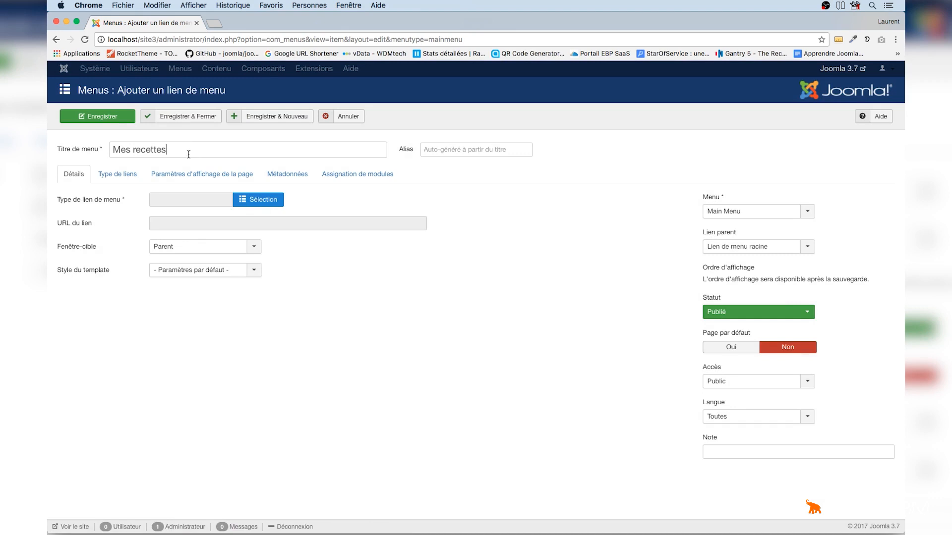
- Title the menu item "Entree#1" and set its link type to a single Article
{"action": "left_click_drag", "start_coordinate": [188, 155], "coordinate": [115, 139]}
{"action": "type", "text": "Ent"}
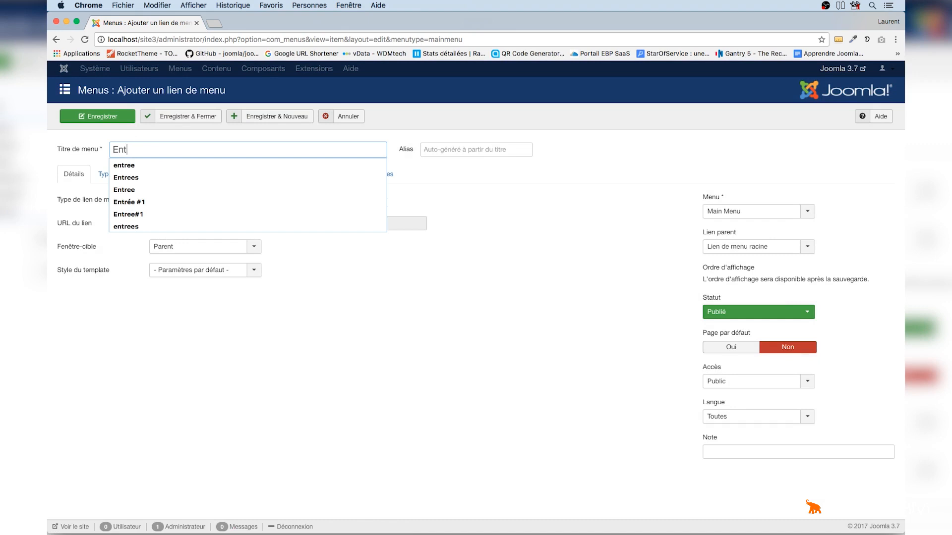
{"action": "type", "text": "ree#1"}
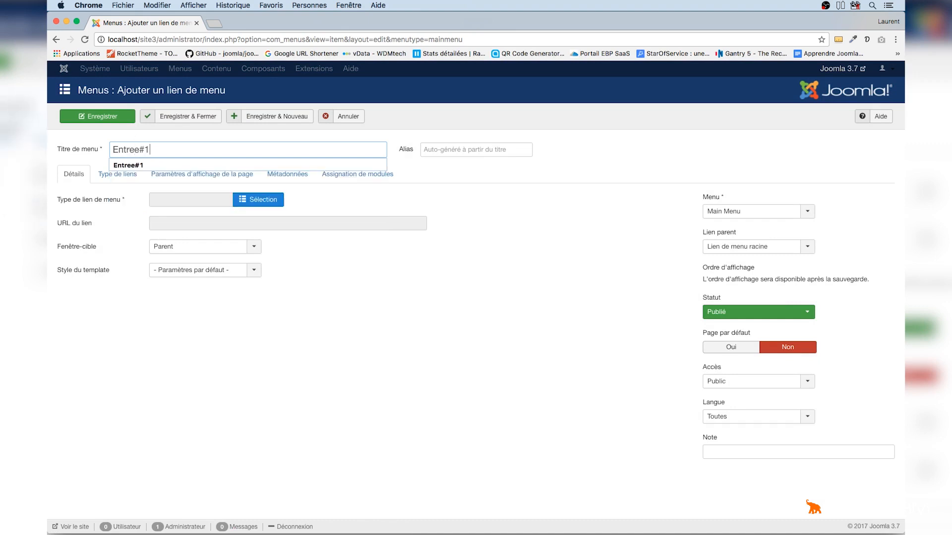
{"action": "left_click", "coordinate": [465, 191]}
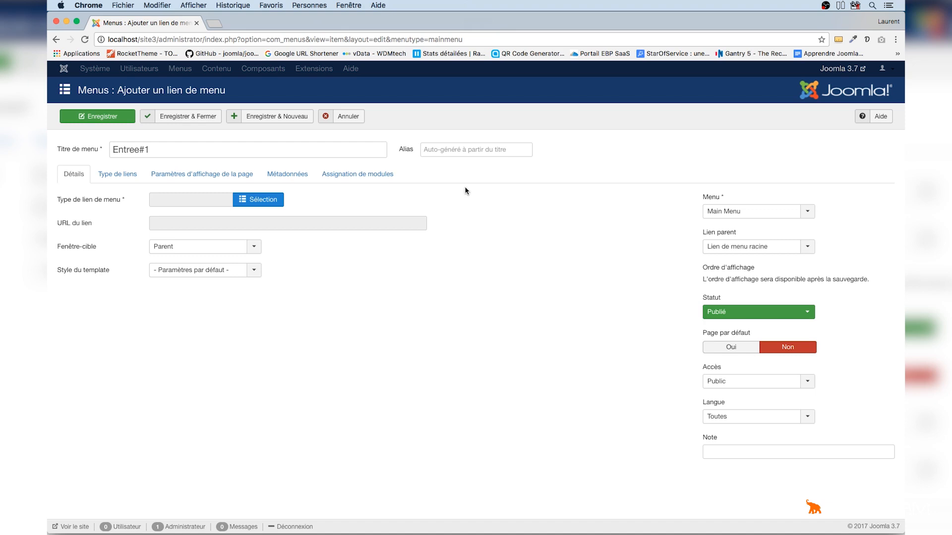
{"action": "left_click", "coordinate": [281, 208]}
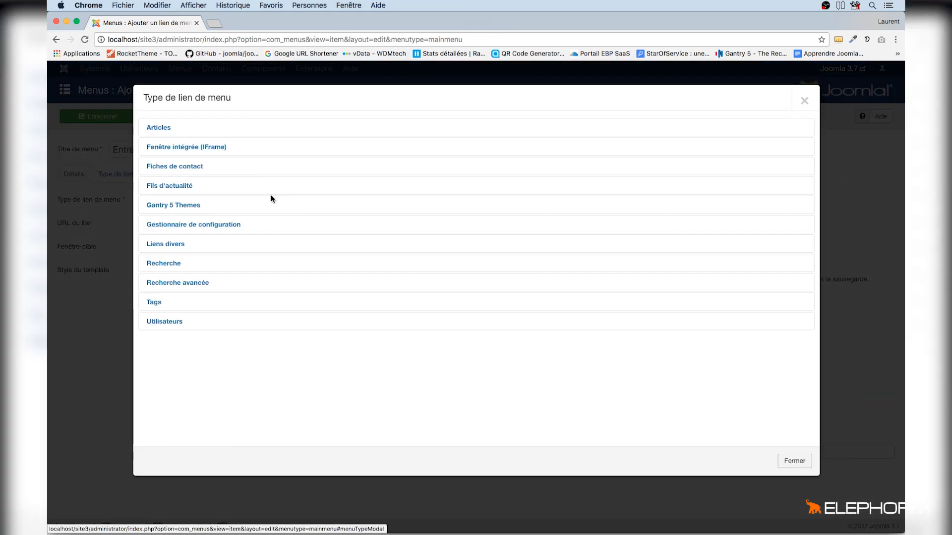
{"action": "left_click", "coordinate": [160, 128]}
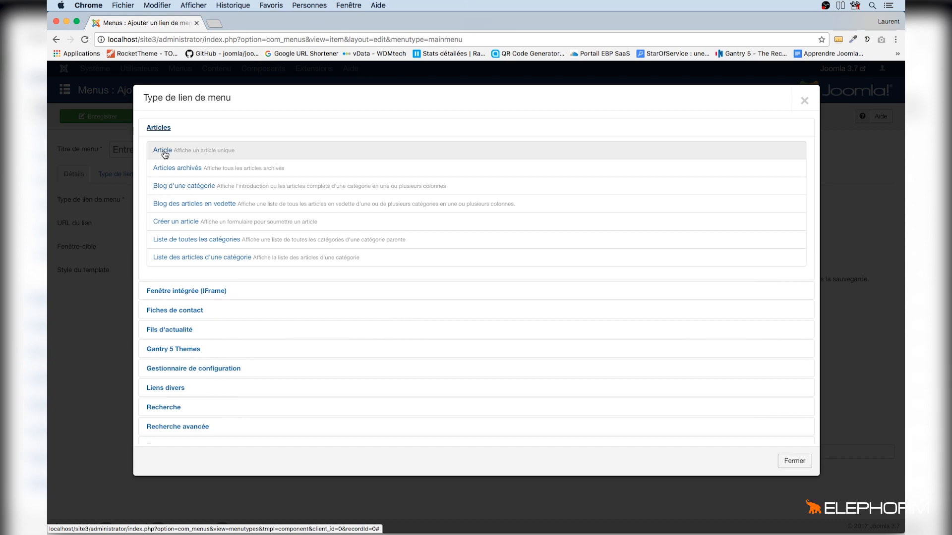
{"action": "left_click", "coordinate": [164, 152]}
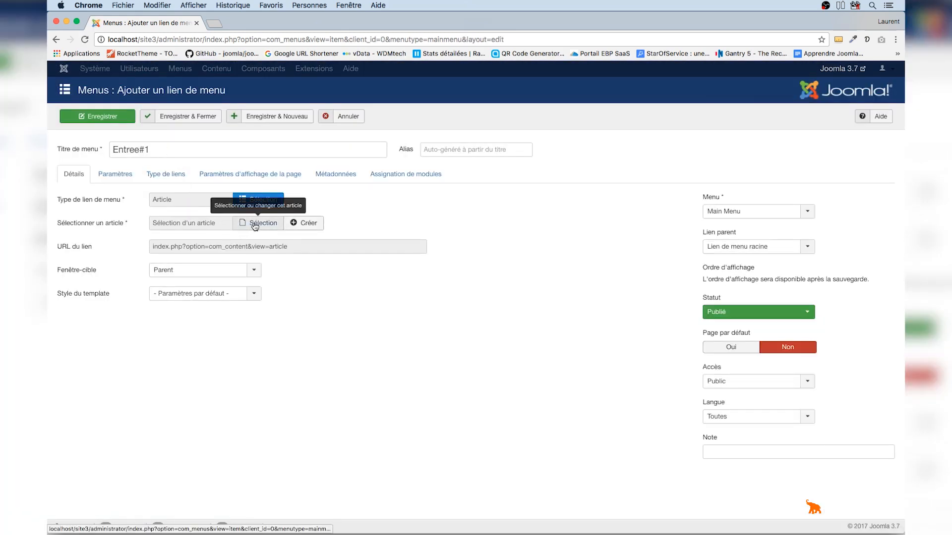
- Link the menu item to the Entree#1 article, filtering the article choice by the Recettes category, and save and close it
{"action": "left_click", "coordinate": [255, 224]}
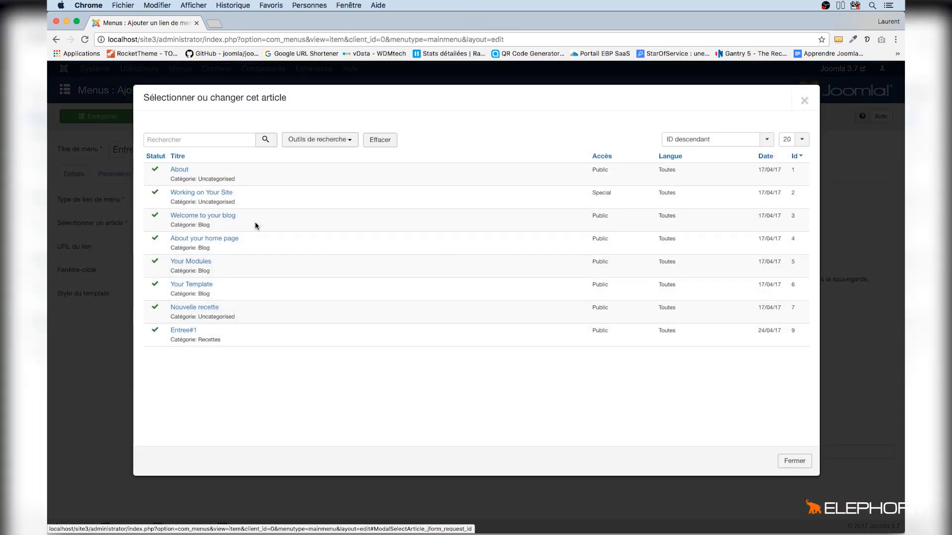
{"action": "left_click", "coordinate": [331, 141]}
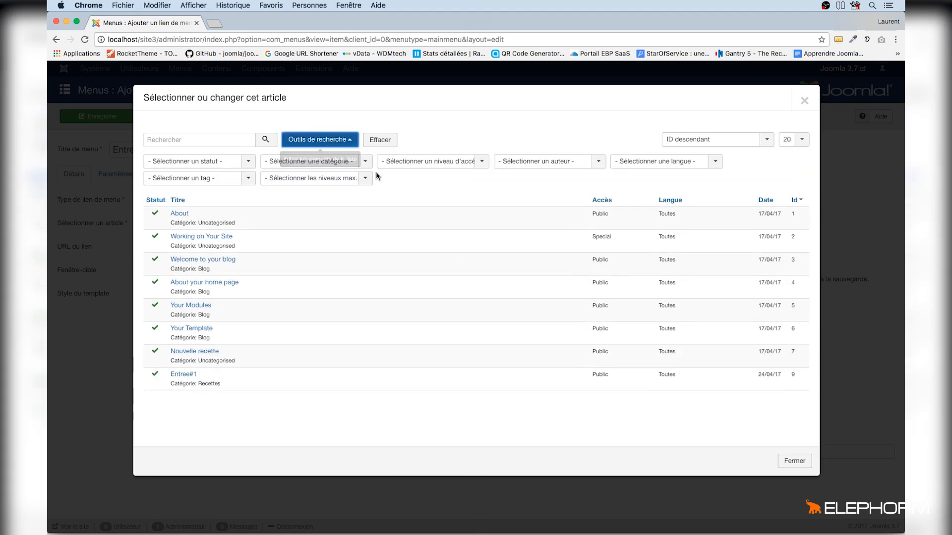
{"action": "left_click", "coordinate": [365, 163]}
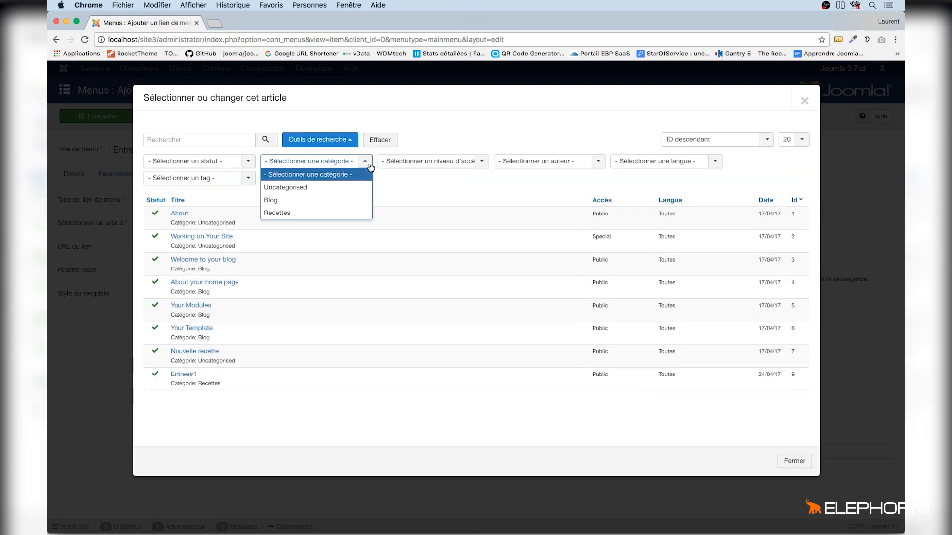
{"action": "left_click", "coordinate": [308, 219]}
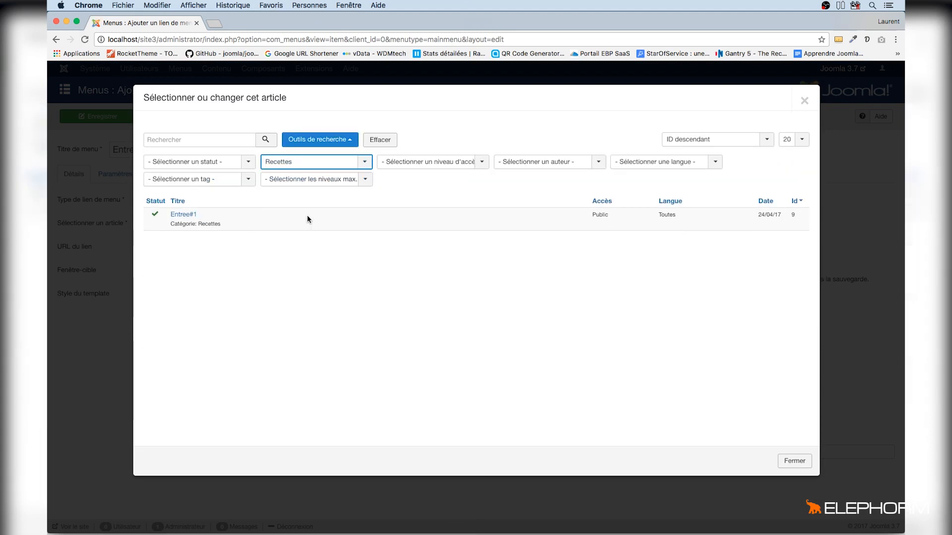
{"action": "left_click", "coordinate": [183, 214]}
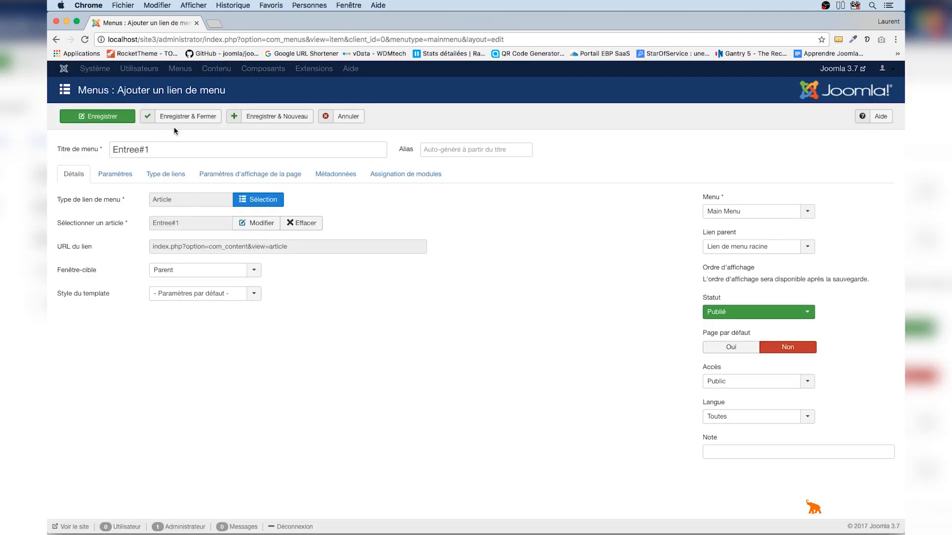
{"action": "left_click", "coordinate": [191, 116]}
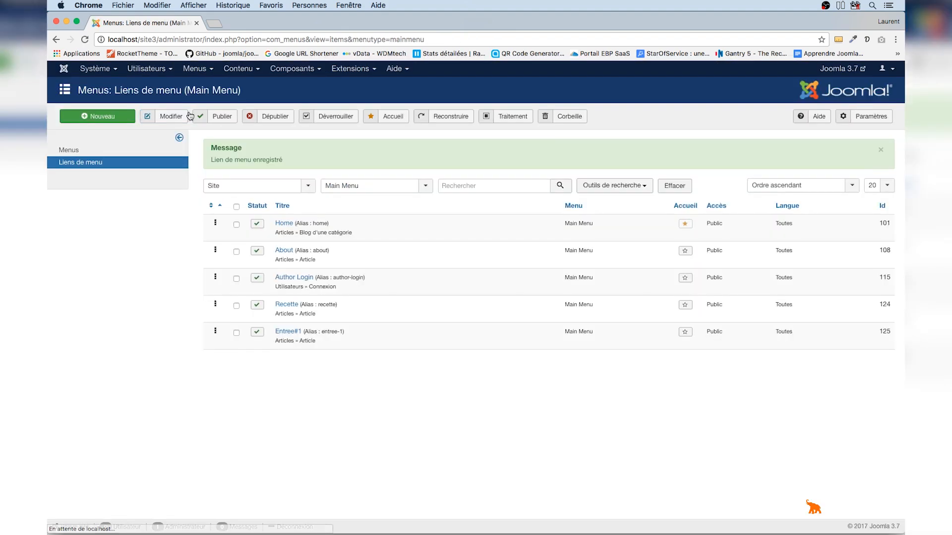
- Open the Entree#1 page on the public site and examine the label and value of its recipe level field
{"action": "left_click", "coordinate": [846, 69]}
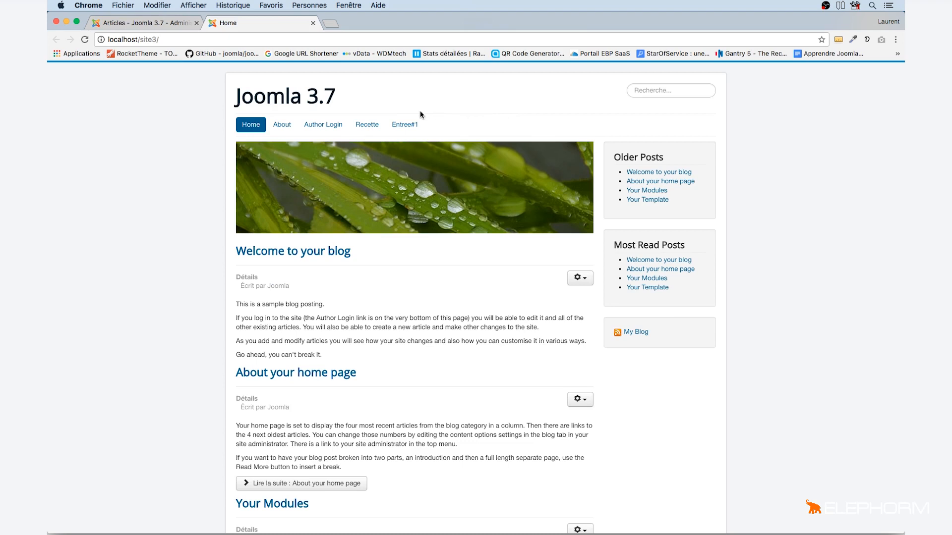
{"action": "left_click", "coordinate": [405, 125]}
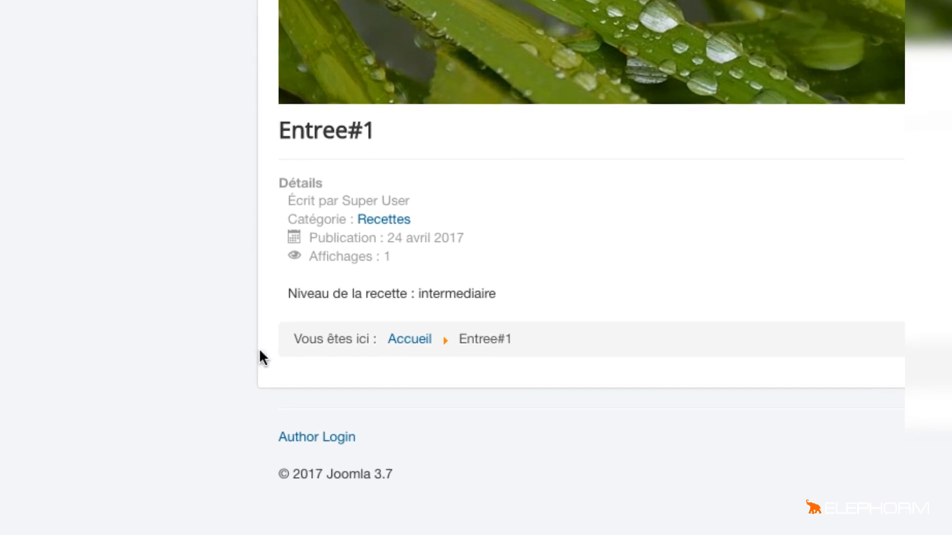
{"action": "left_click_drag", "start_coordinate": [289, 294], "coordinate": [406, 294]}
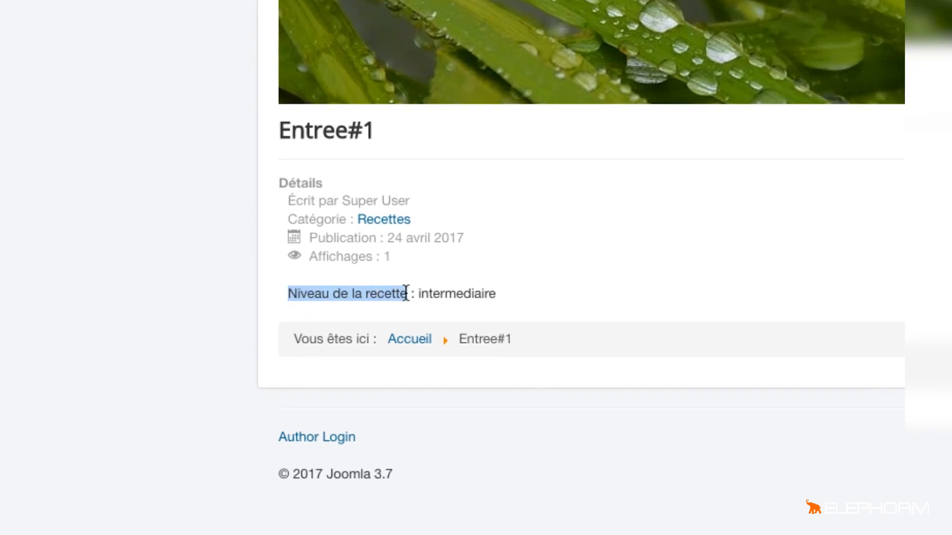
{"action": "left_click_drag", "start_coordinate": [502, 295], "coordinate": [420, 293]}
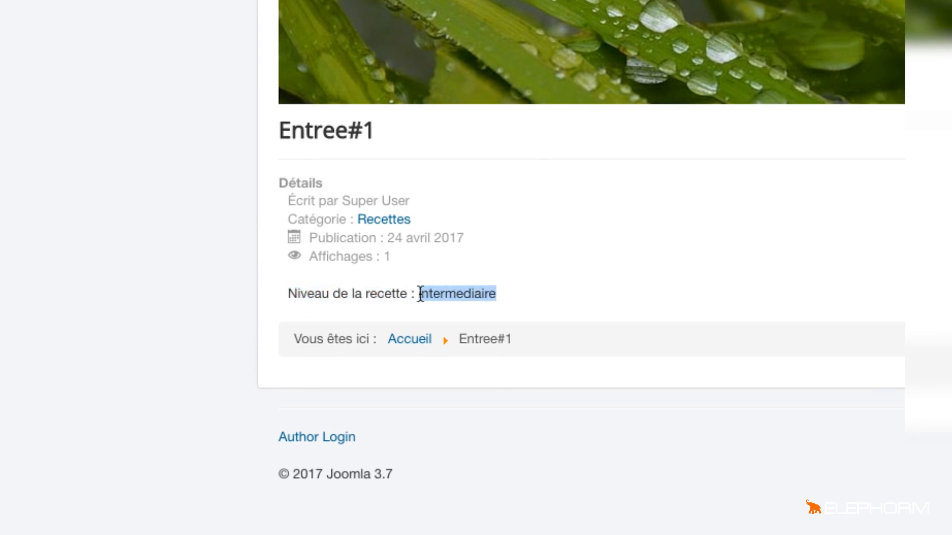
{"action": "left_click", "coordinate": [522, 281]}
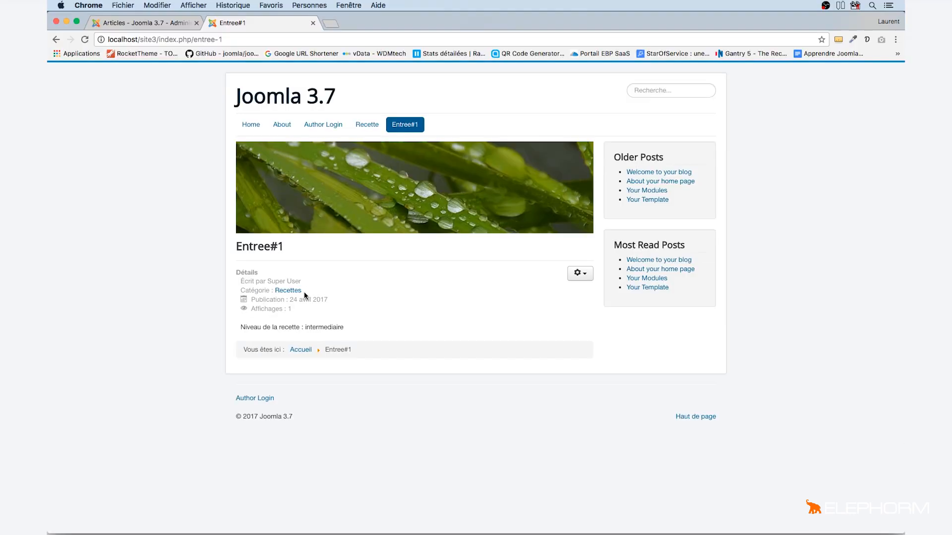
- In the global article options, hide the category title, article author, publication date and navigation between articles
{"action": "left_click", "coordinate": [165, 23]}
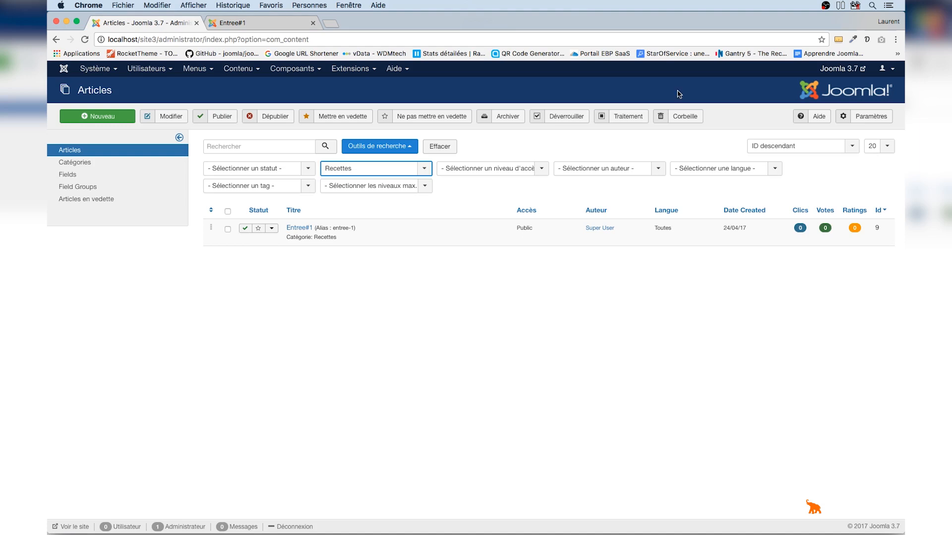
{"action": "left_click", "coordinate": [881, 117]}
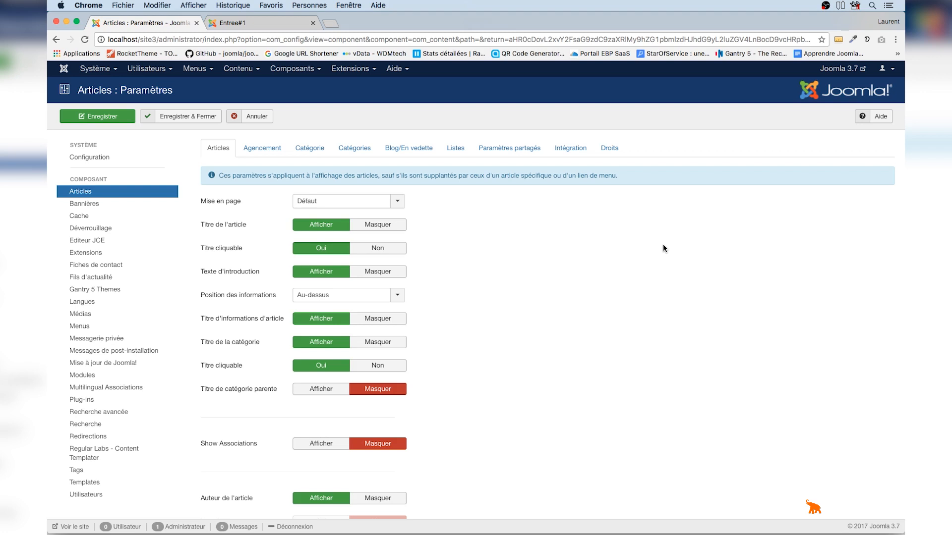
{"action": "scroll", "coordinate": [662, 244], "scroll_direction": "down", "scroll_amount": 2}
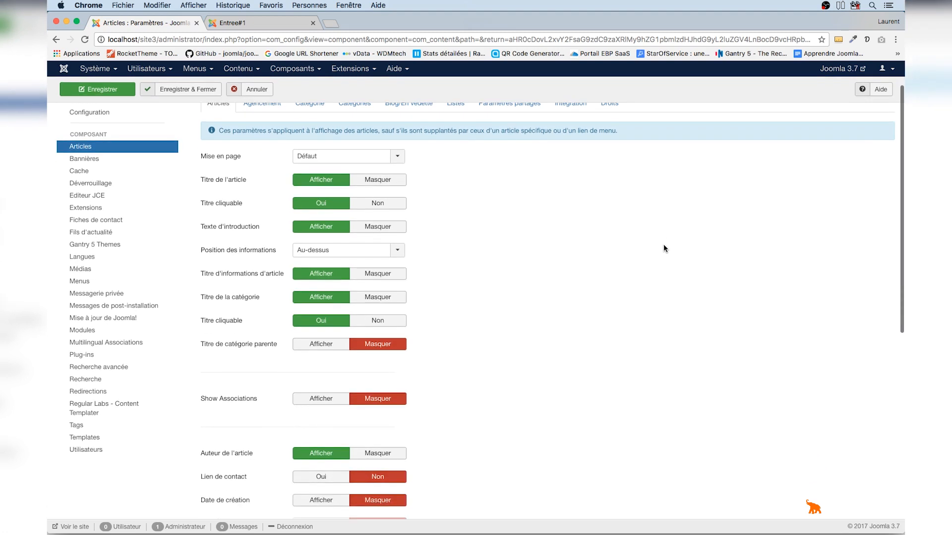
{"action": "left_click", "coordinate": [382, 298]}
{"action": "scroll", "coordinate": [463, 301], "scroll_direction": "down", "scroll_amount": 5}
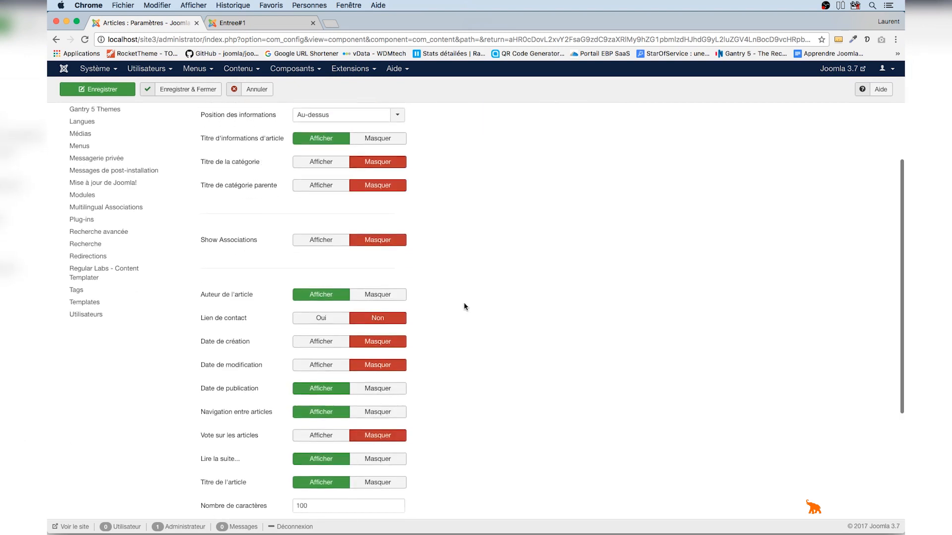
{"action": "left_click", "coordinate": [384, 291]}
{"action": "scroll", "coordinate": [469, 342], "scroll_direction": "down", "scroll_amount": 1}
{"action": "left_click", "coordinate": [378, 328]}
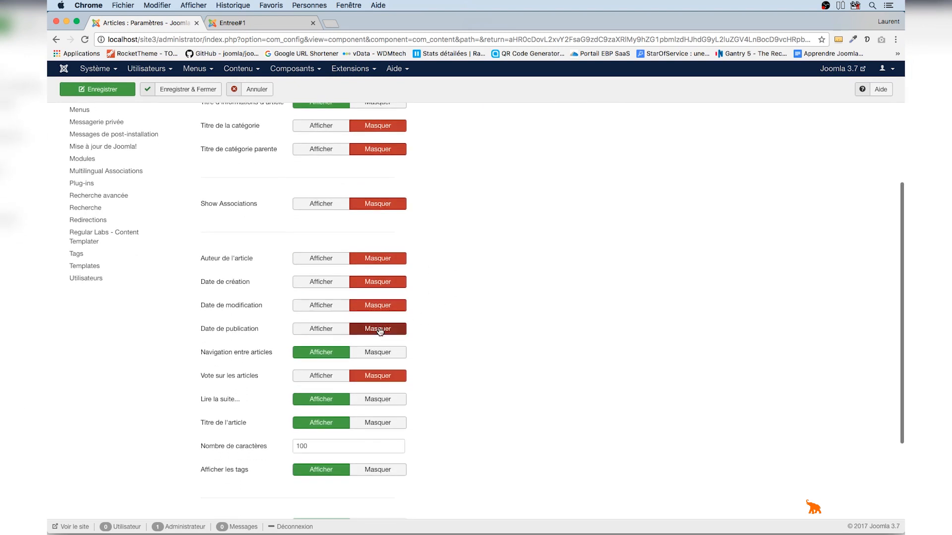
{"action": "left_click", "coordinate": [379, 351]}
{"action": "scroll", "coordinate": [449, 360], "scroll_direction": "down", "scroll_amount": 1}
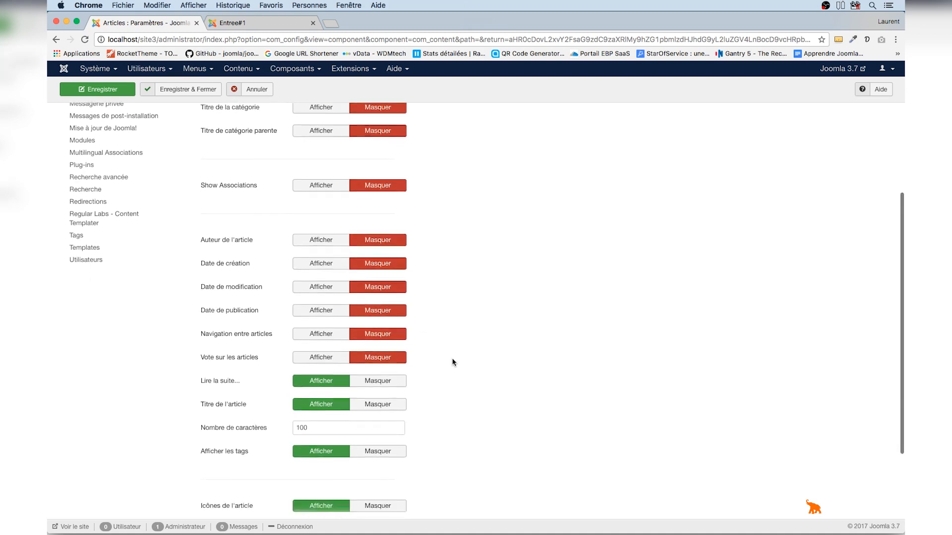
- Hide the tags, print, e-mail and hit count (Nombre d'affichages) in the article options, and save and close them
{"action": "scroll", "coordinate": [452, 363], "scroll_direction": "down", "scroll_amount": 2}
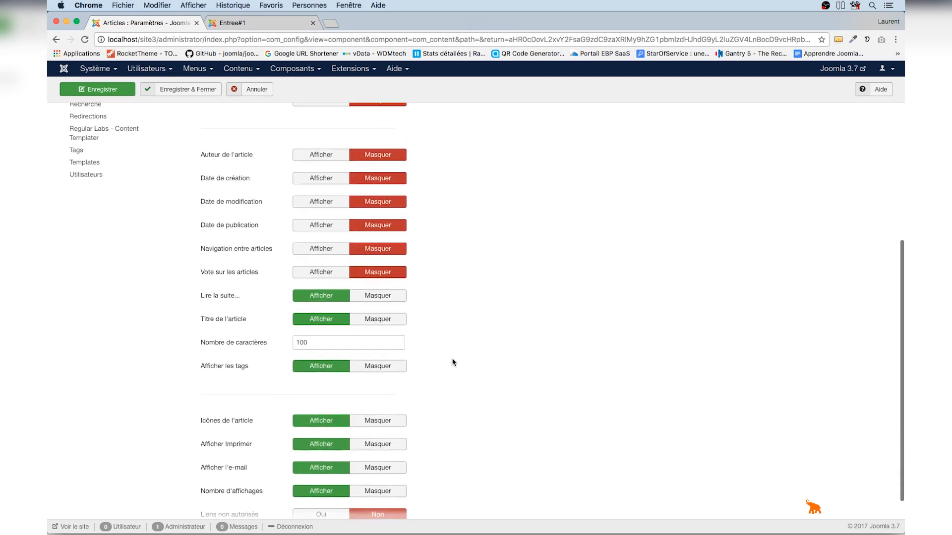
{"action": "left_click", "coordinate": [385, 366]}
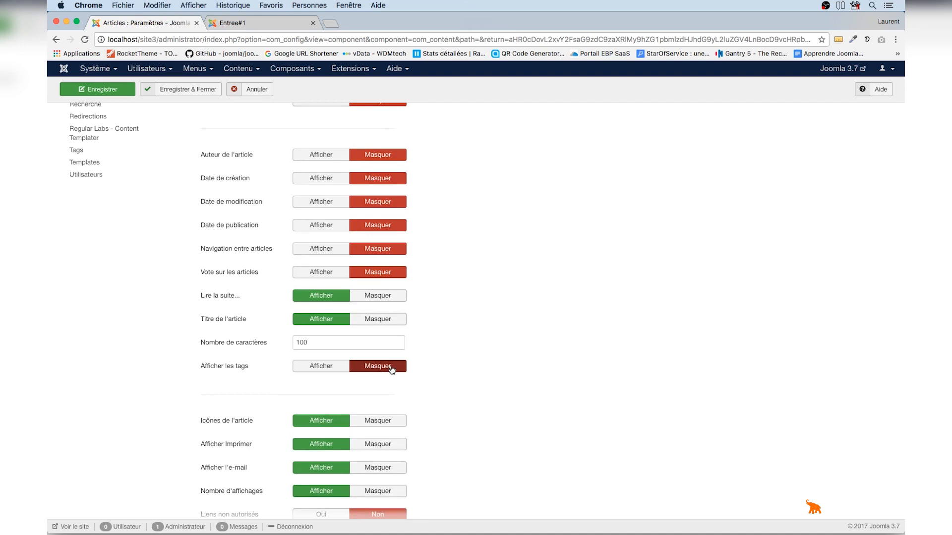
{"action": "scroll", "coordinate": [452, 386], "scroll_direction": "down", "scroll_amount": 2}
{"action": "left_click", "coordinate": [378, 392]}
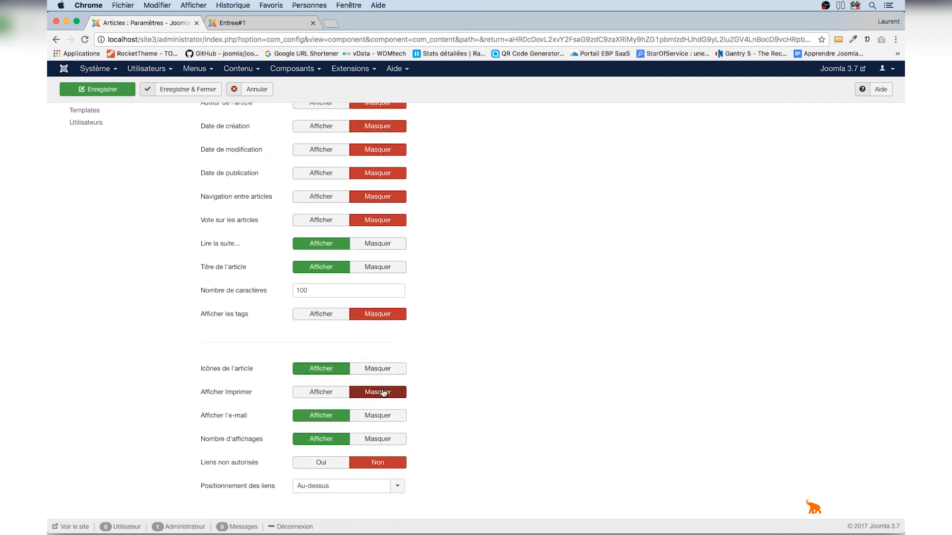
{"action": "left_click", "coordinate": [382, 415]}
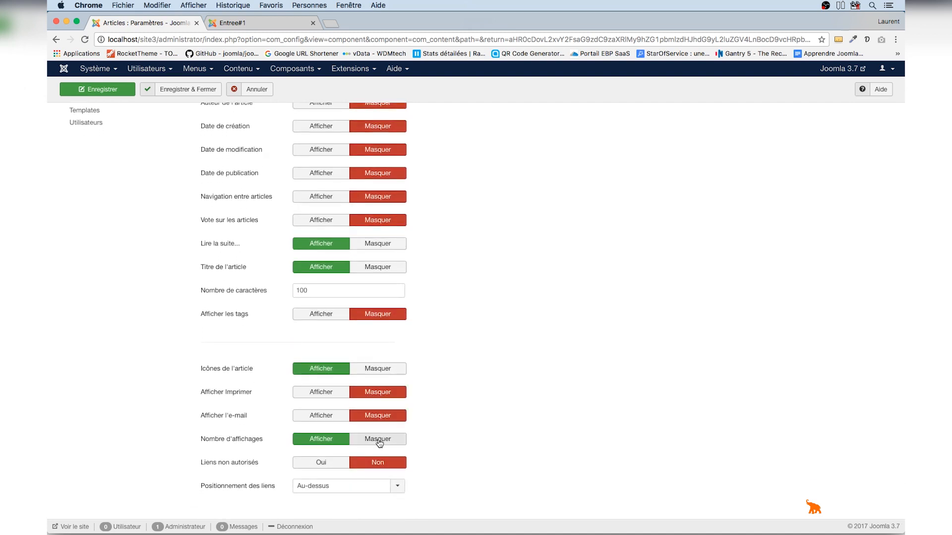
{"action": "left_click", "coordinate": [379, 441]}
{"action": "scroll", "coordinate": [498, 357], "scroll_direction": "up", "scroll_amount": 8}
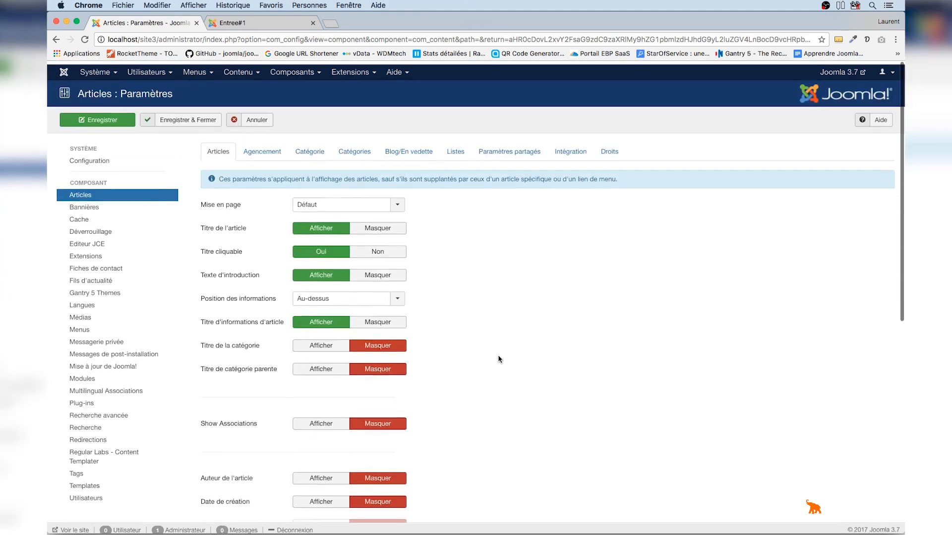
{"action": "left_click", "coordinate": [195, 119]}
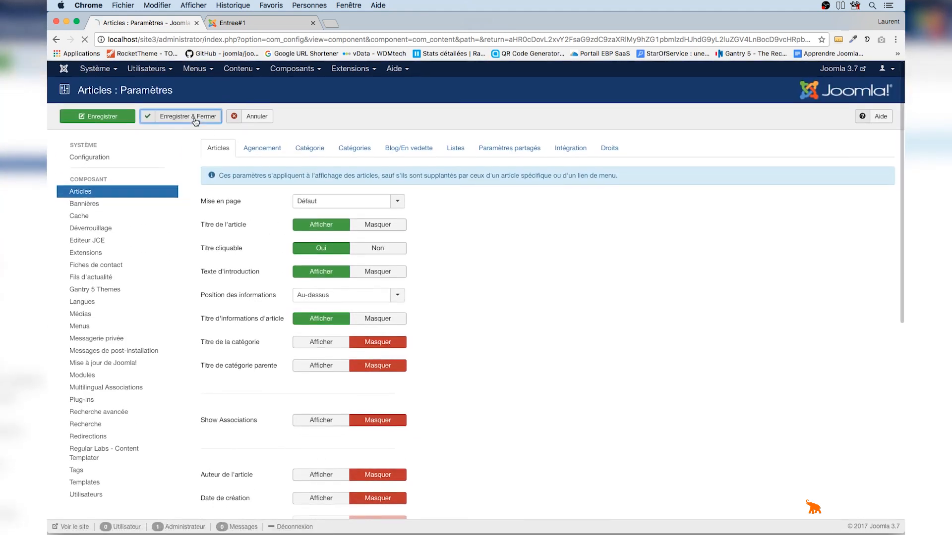
- Reload the public Entree#1 page, and copy the first paragraph of dummy text from the browser's placeholder text generator
{"action": "left_click", "coordinate": [239, 23]}
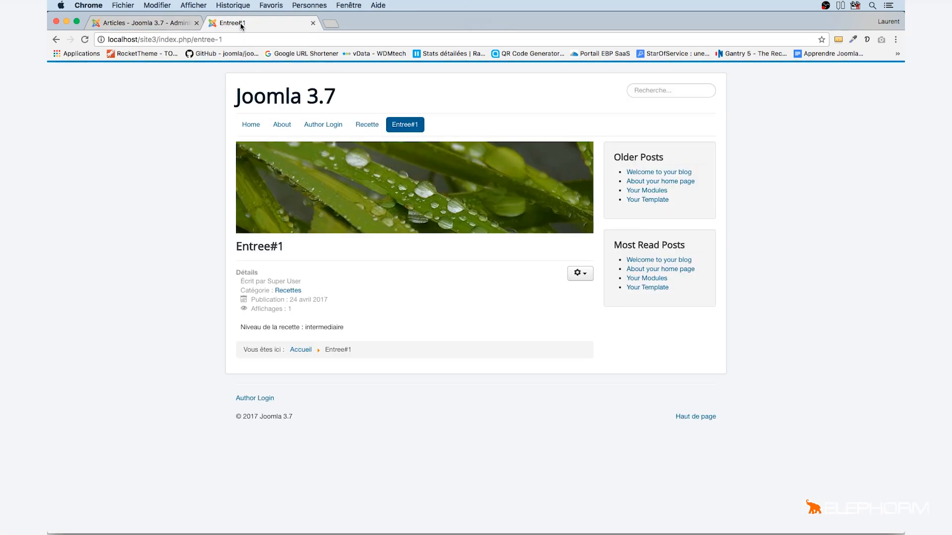
{"action": "key", "text": "super+r"}
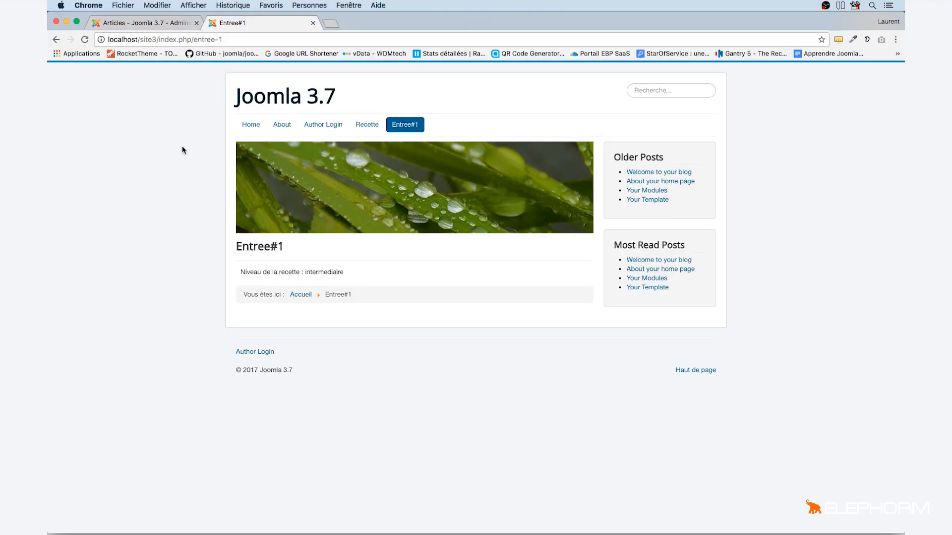
{"action": "left_click", "coordinate": [867, 39]}
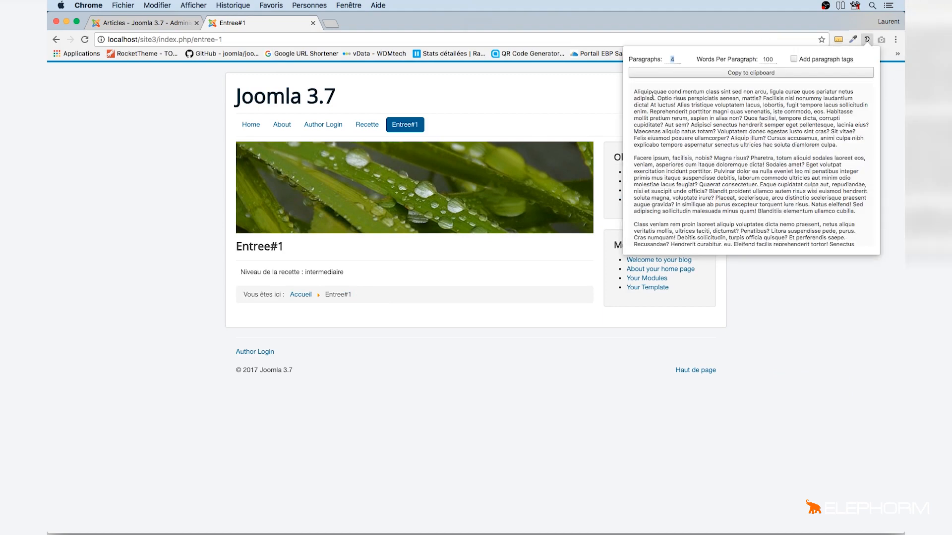
{"action": "left_click_drag", "start_coordinate": [631, 95], "coordinate": [839, 147]}
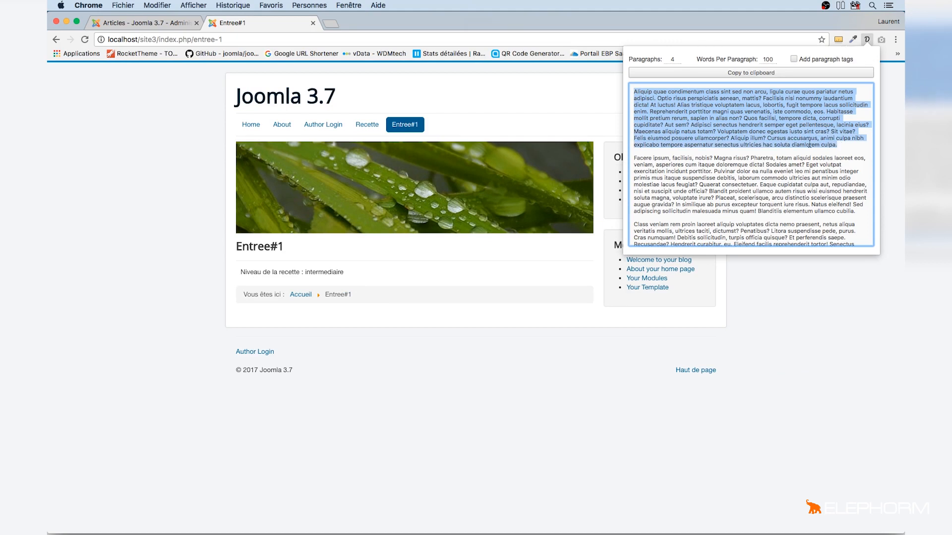
{"action": "key", "text": "super+c"}
{"action": "left_click", "coordinate": [574, 88]}
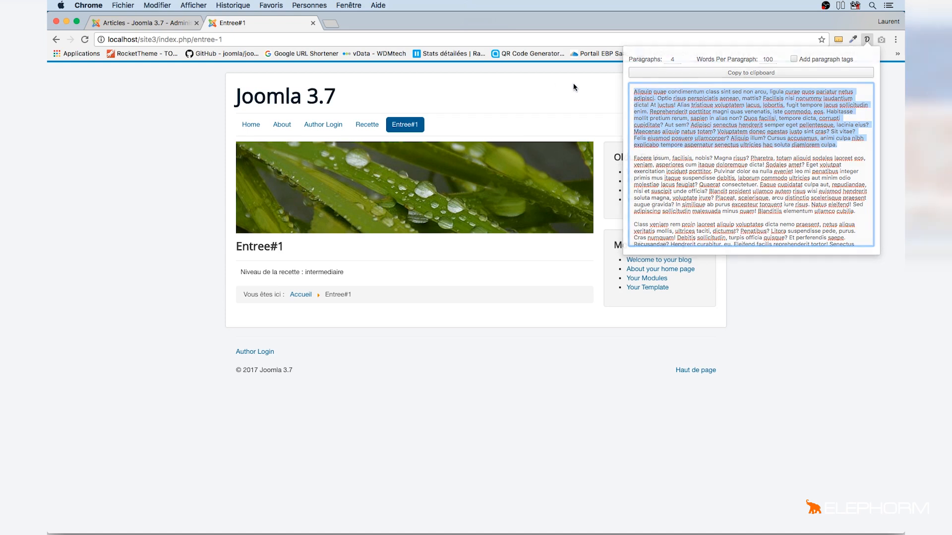
- Open the Entree#1 article's content for editing, insert the copied paragraph as plain text, and save the article
{"action": "left_click", "coordinate": [128, 24]}
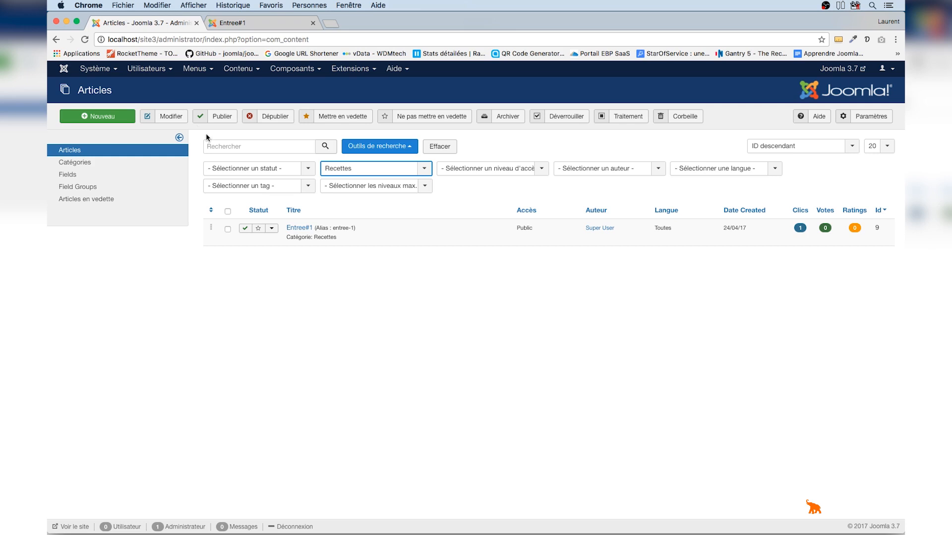
{"action": "left_click", "coordinate": [238, 72]}
{"action": "left_click", "coordinate": [240, 85]}
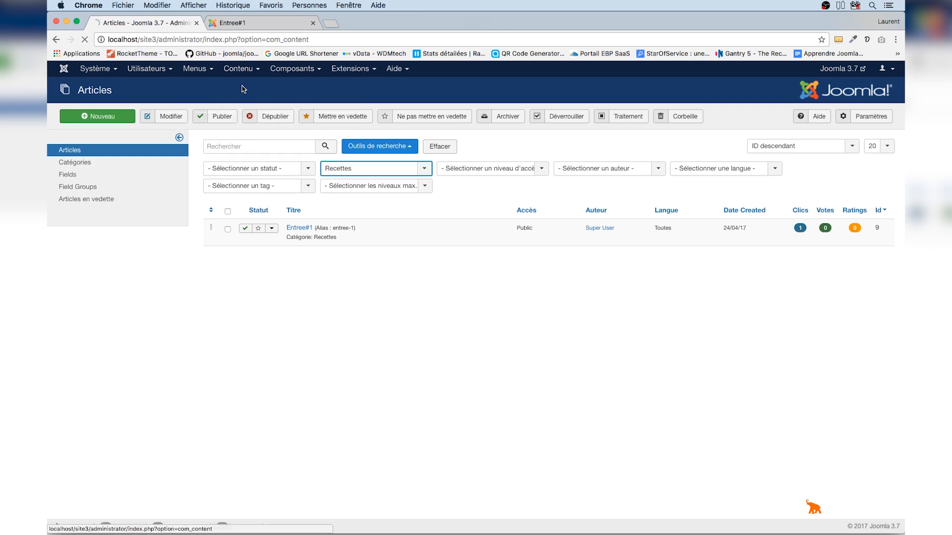
{"action": "left_click", "coordinate": [298, 228]}
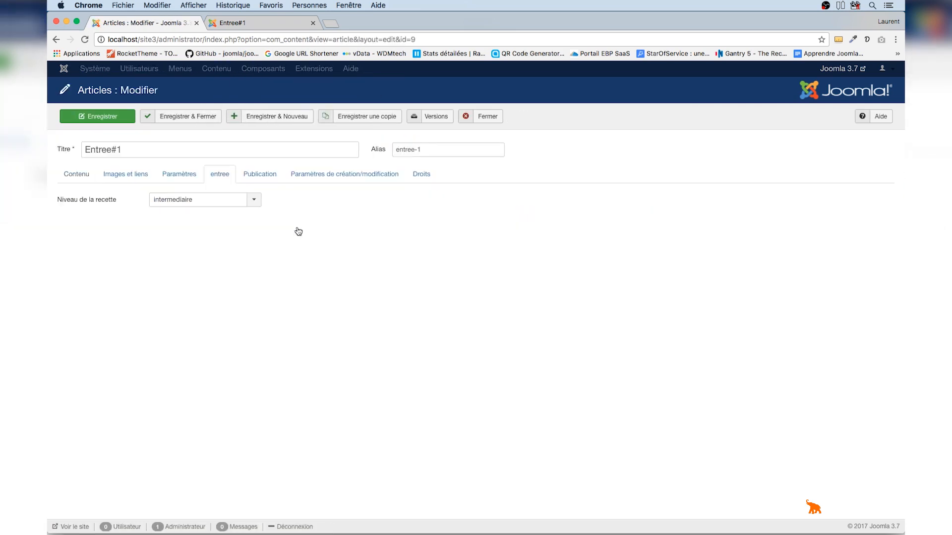
{"action": "left_click", "coordinate": [77, 175]}
{"action": "left_click", "coordinate": [147, 318]}
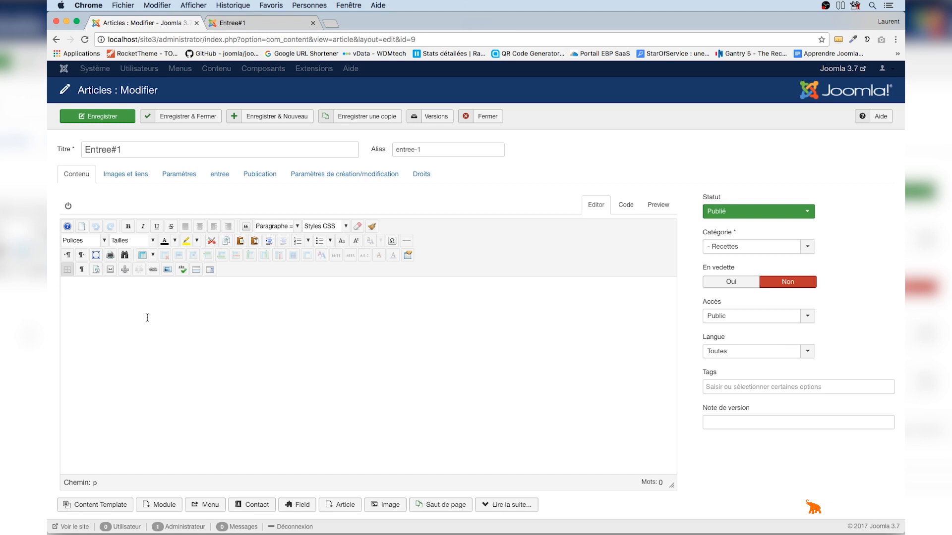
{"action": "left_click", "coordinate": [254, 242]}
{"action": "key", "text": "super+v"}
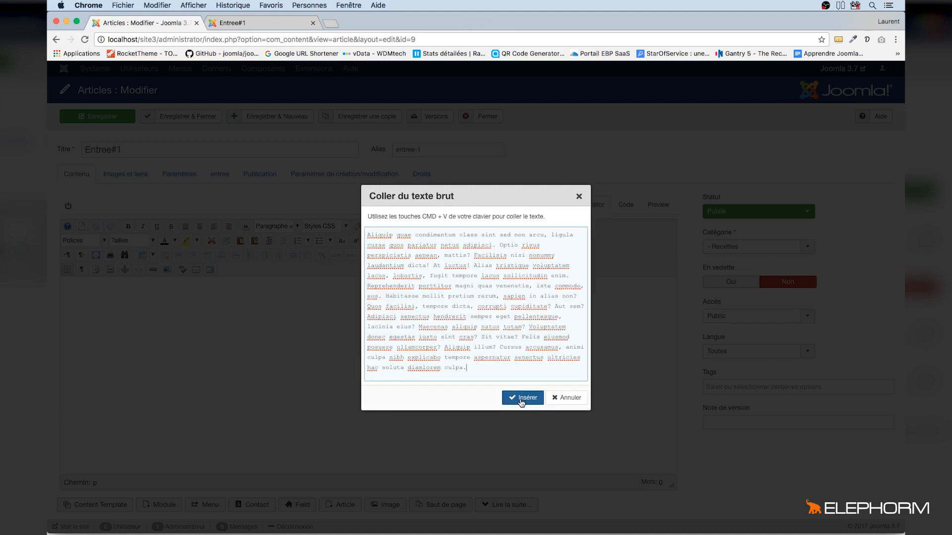
{"action": "left_click", "coordinate": [521, 398]}
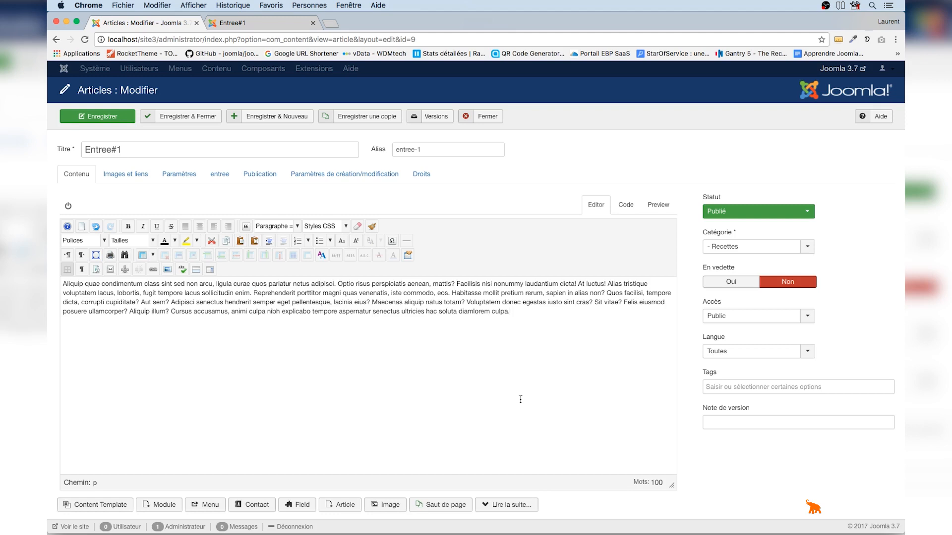
{"action": "left_click", "coordinate": [115, 117]}
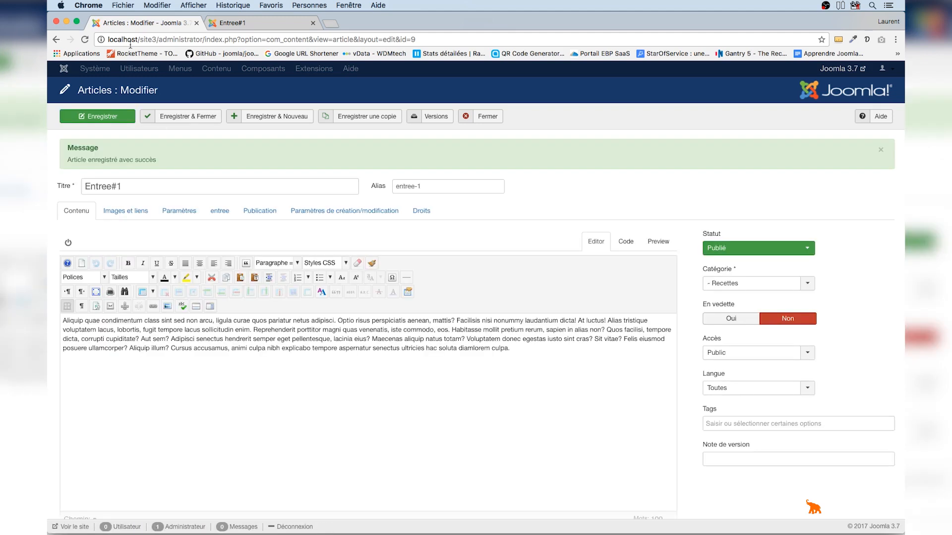
- Reload the public Entree#1 page and examine where the recipe level field sits relative to the article text
{"action": "left_click", "coordinate": [248, 26]}
{"action": "key", "text": "super+r"}
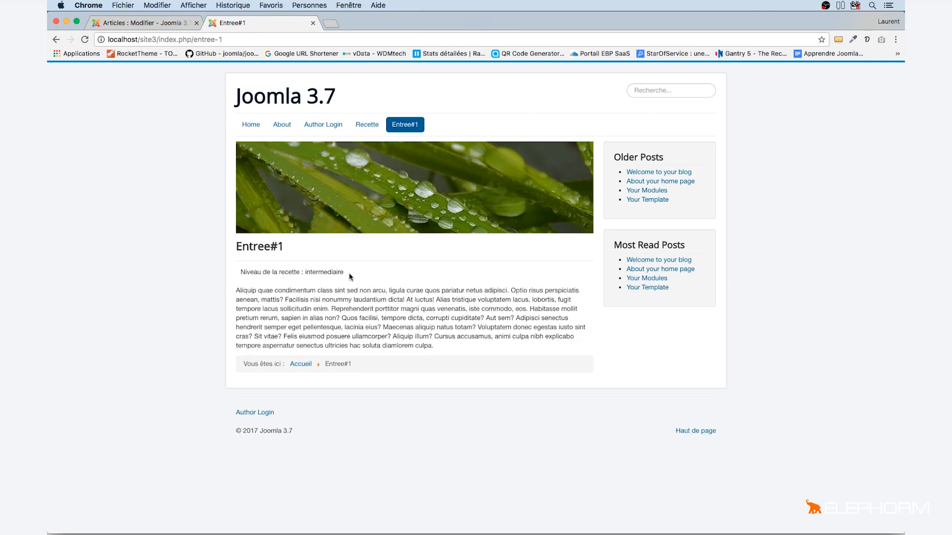
{"action": "left_click_drag", "start_coordinate": [343, 273], "coordinate": [240, 271]}
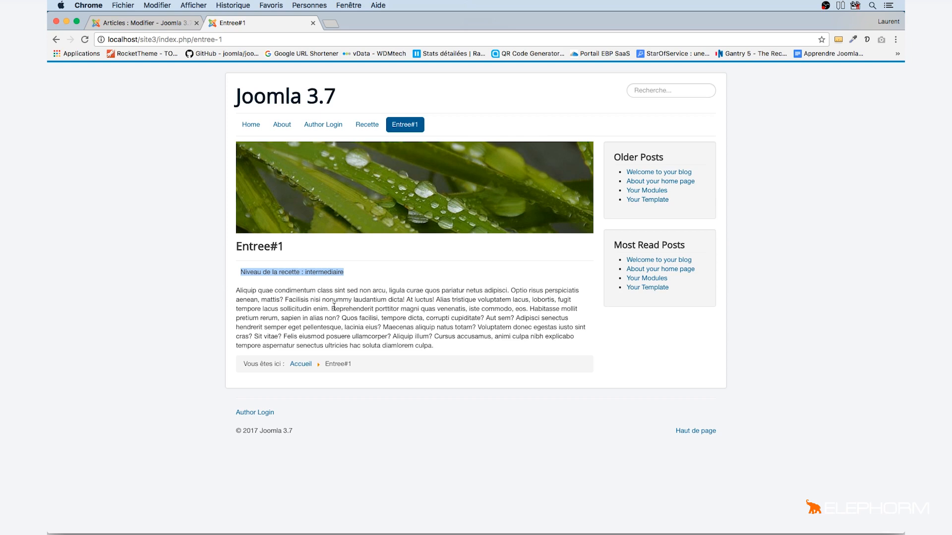
{"action": "left_click_drag", "start_coordinate": [337, 286], "coordinate": [427, 349]}
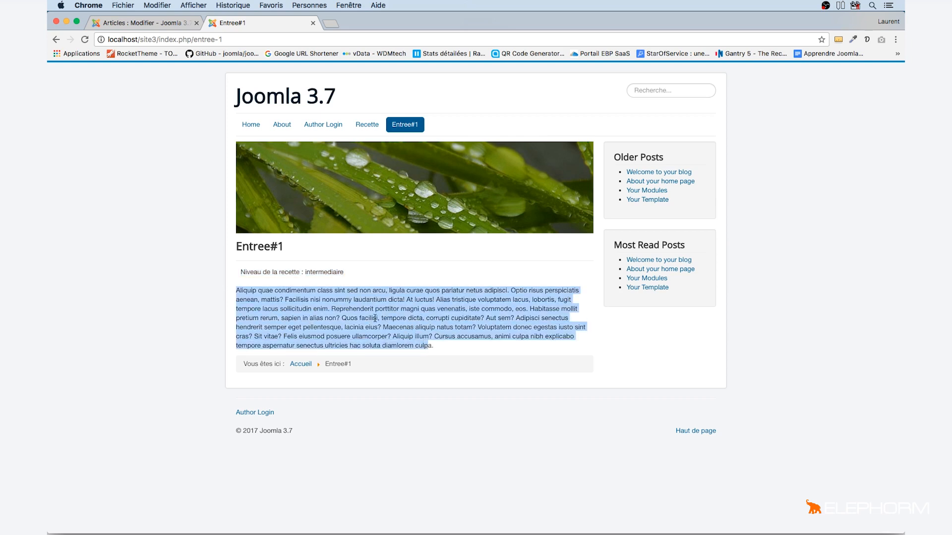
- Check the Niveau de la recette field in the article's entree field group, and return to the article content
{"action": "left_click", "coordinate": [168, 21]}
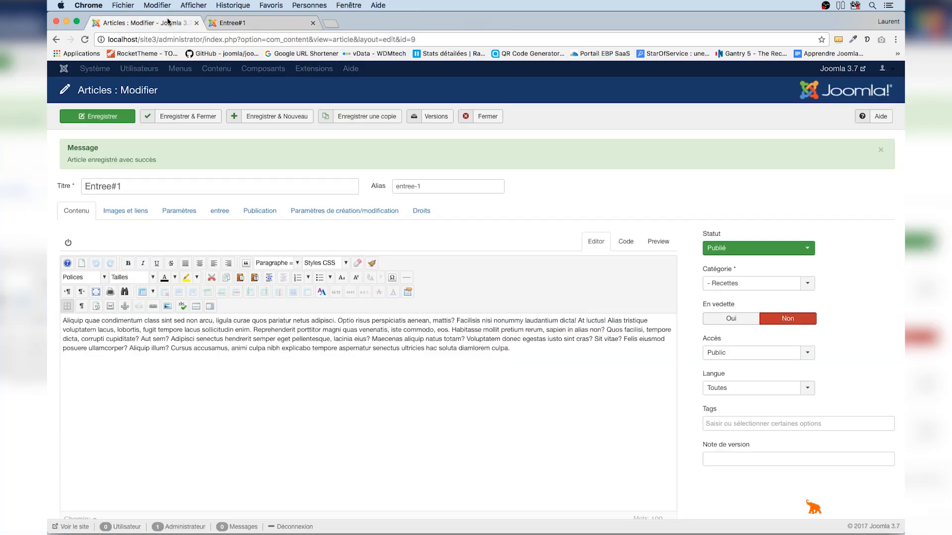
{"action": "left_click", "coordinate": [222, 212]}
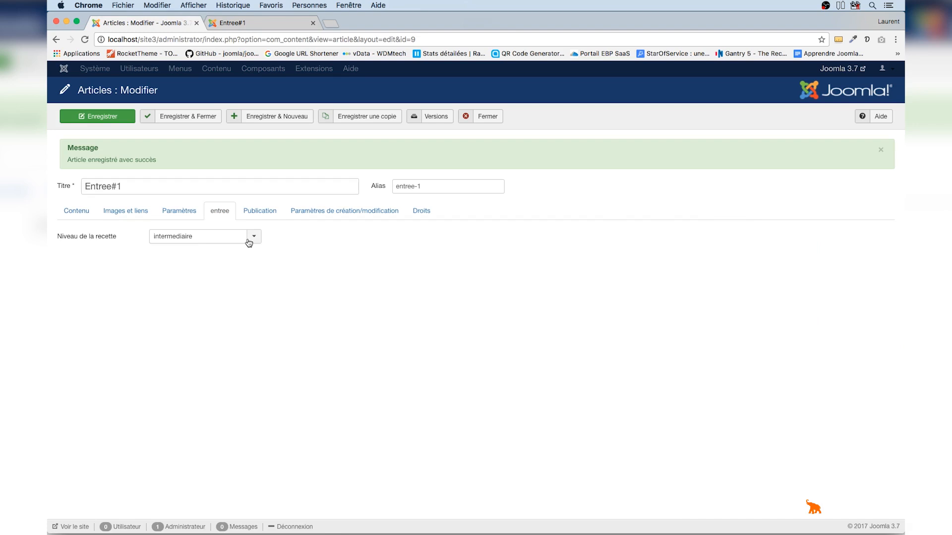
{"action": "left_click", "coordinate": [79, 212]}
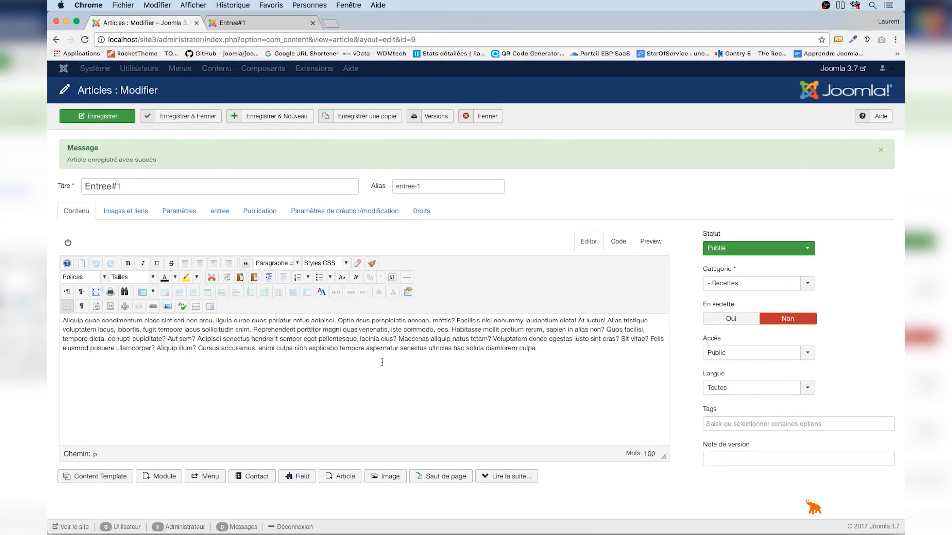
- Split the article text before "Reprehenderit" with an empty line, and insert the Niveau de la recette field there
{"action": "left_click", "coordinate": [254, 329]}
{"action": "key", "text": "Return"}
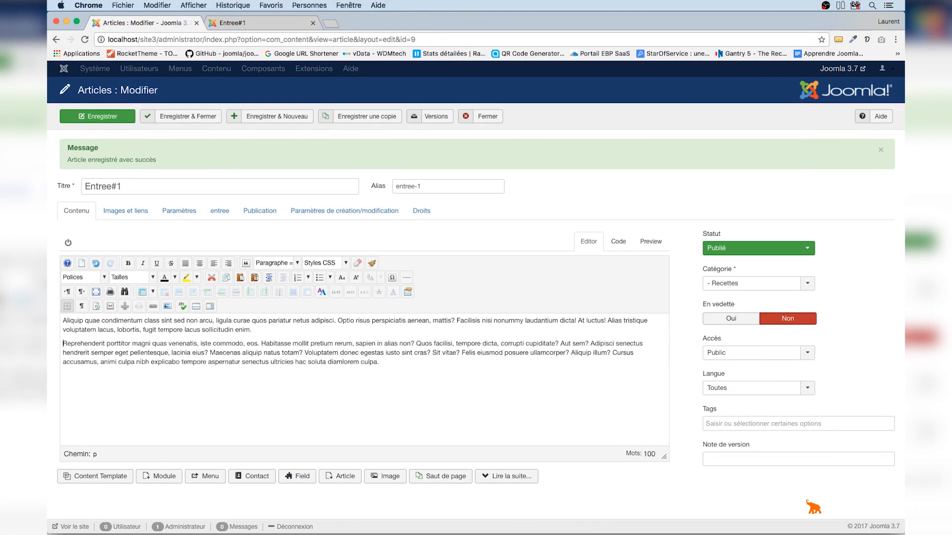
{"action": "key", "text": "Return"}
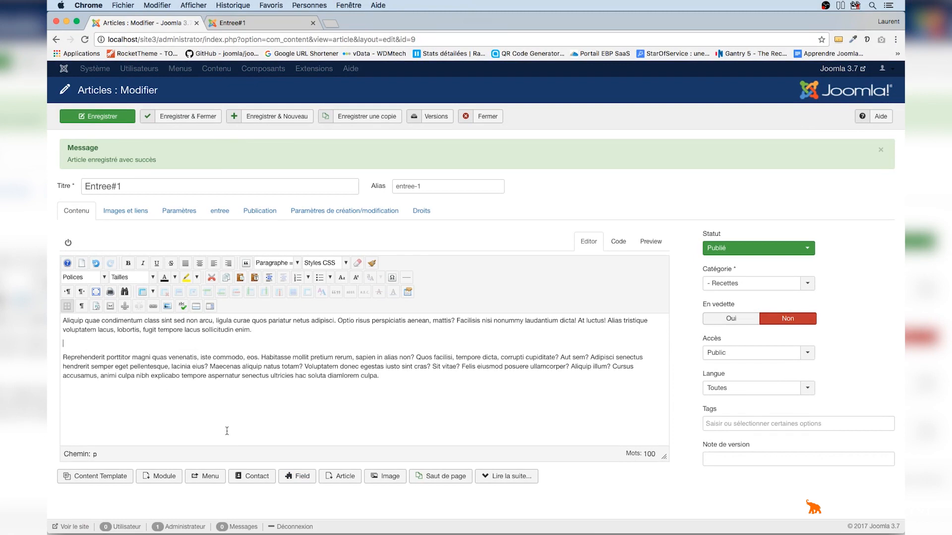
{"action": "left_click", "coordinate": [301, 477]}
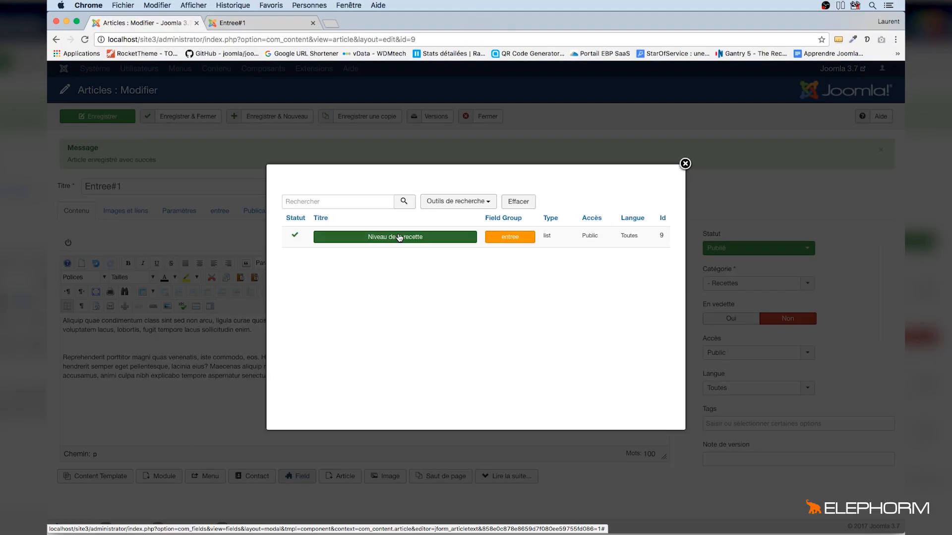
{"action": "left_click", "coordinate": [349, 253]}
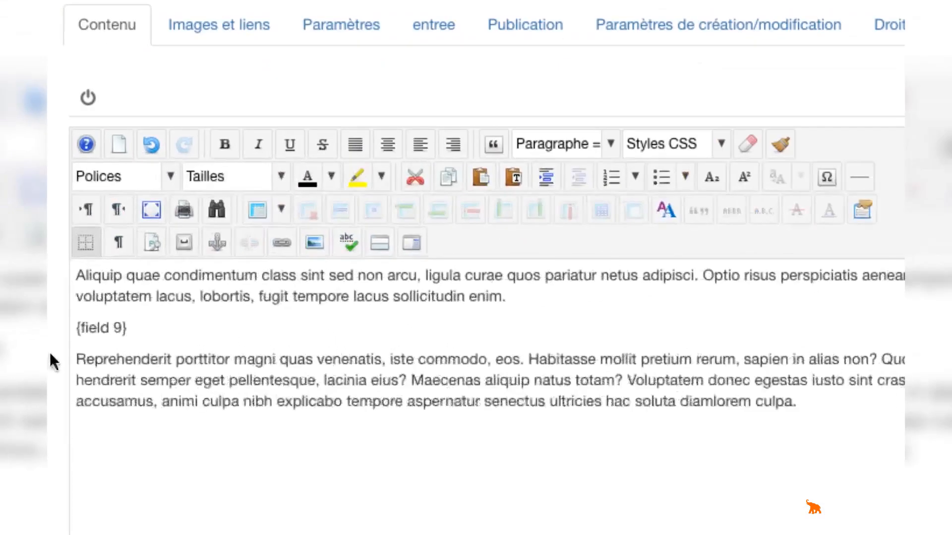
{"action": "left_click_drag", "start_coordinate": [86, 342], "coordinate": [68, 325]}
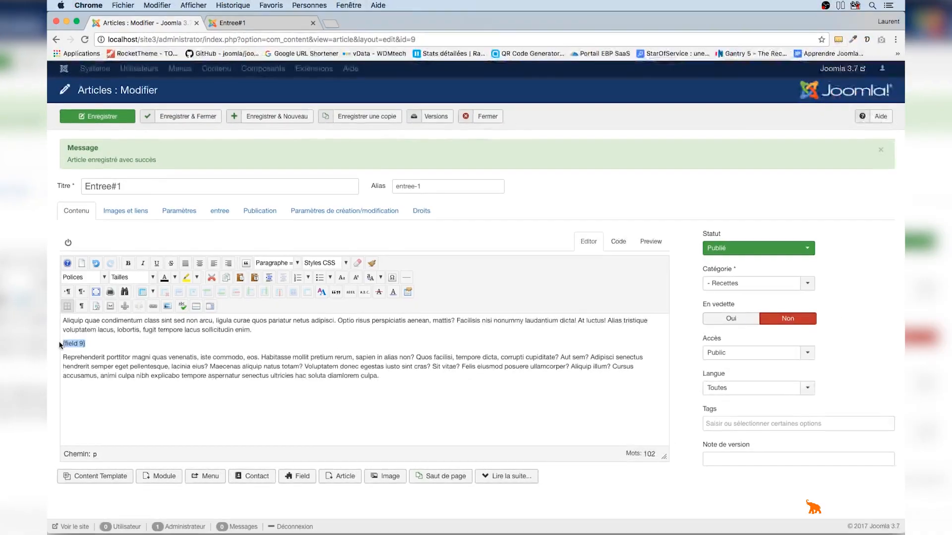
- Save the article, reload the public Entree#1 page, and compare the recipe level line above the text with the one inside it
{"action": "left_click", "coordinate": [123, 116]}
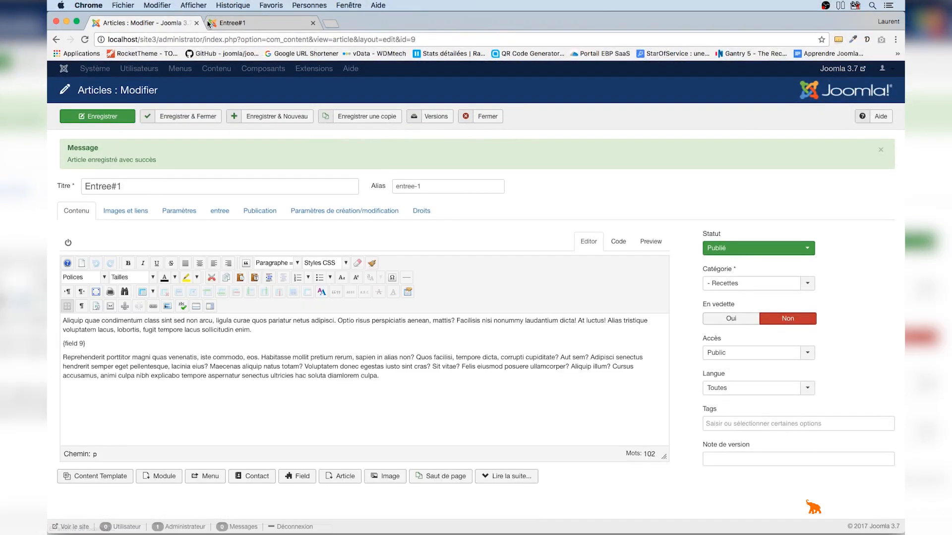
{"action": "left_click", "coordinate": [243, 23]}
{"action": "key", "text": "super+r"}
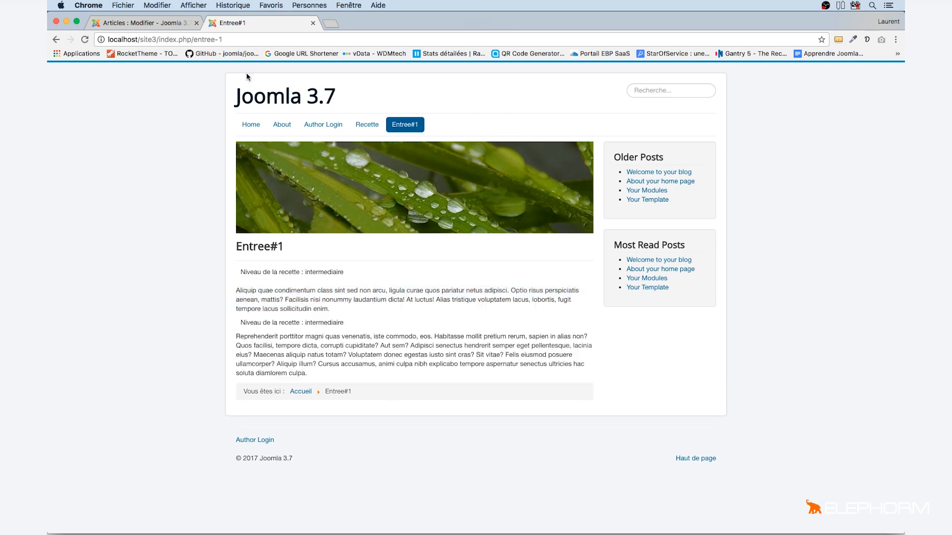
{"action": "left_click_drag", "start_coordinate": [349, 323], "coordinate": [238, 323]}
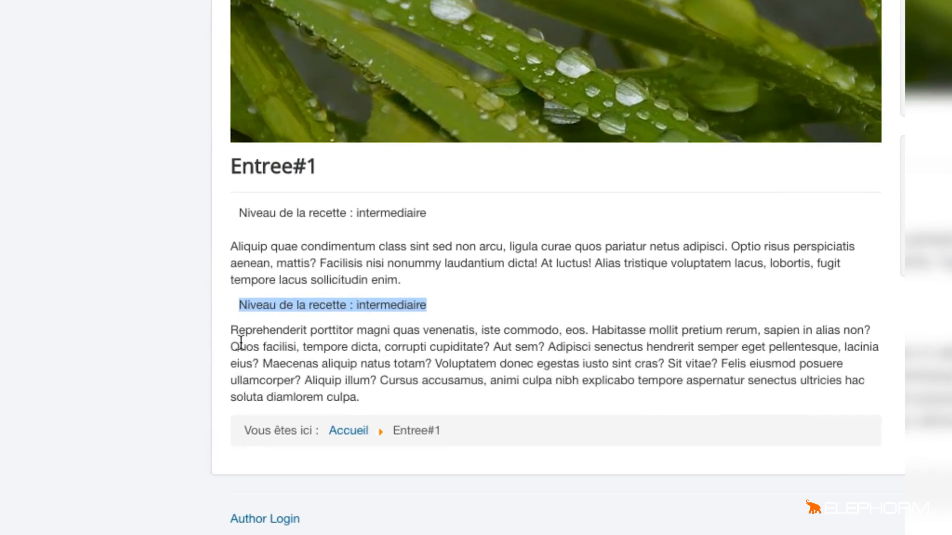
{"action": "left_click_drag", "start_coordinate": [426, 213], "coordinate": [241, 216]}
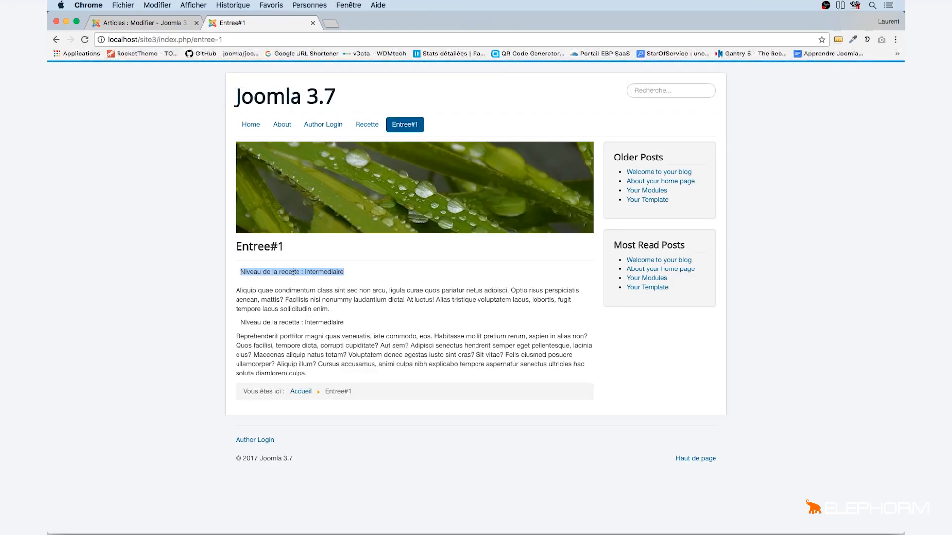
{"action": "left_click", "coordinate": [295, 272]}
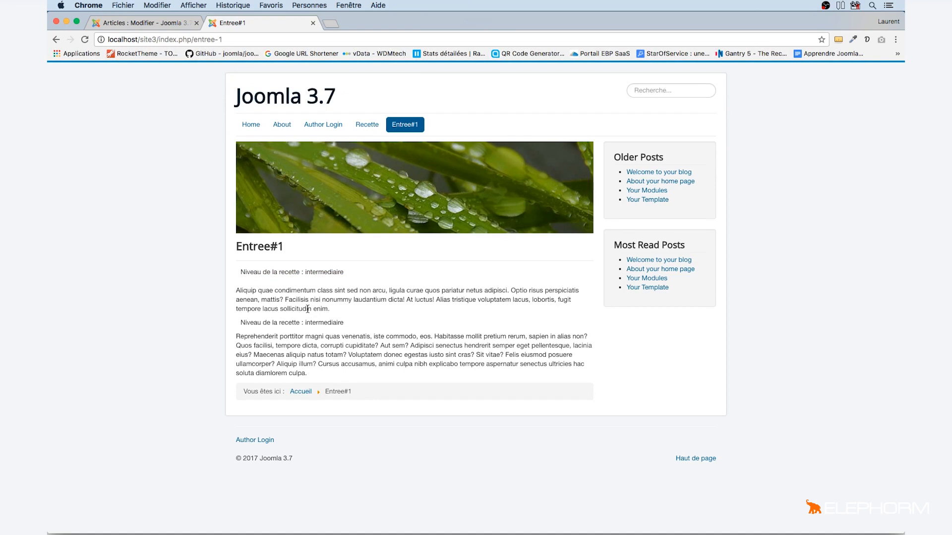
- Save and close the Entree#1 article, and open the Niveau de la recette article field for editing
{"action": "left_click", "coordinate": [181, 28]}
{"action": "left_click", "coordinate": [197, 117]}
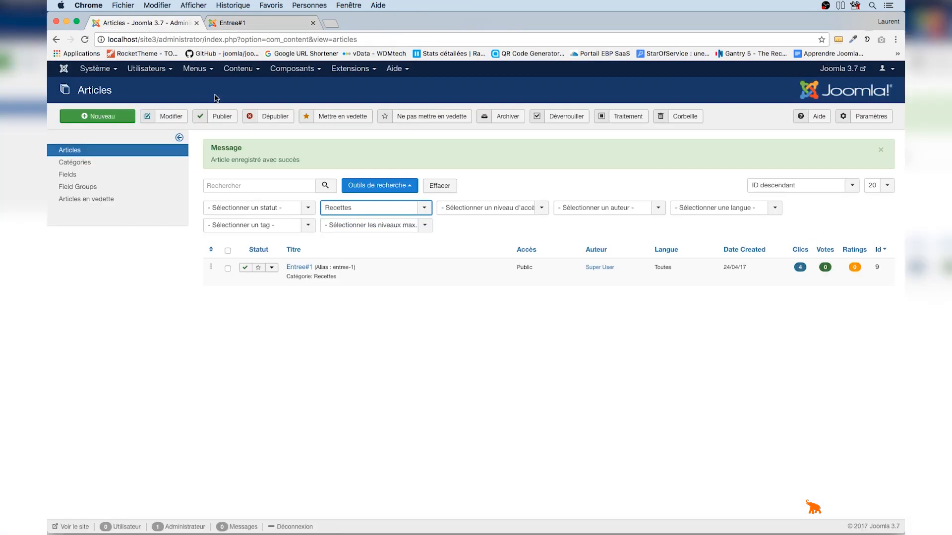
{"action": "left_click", "coordinate": [241, 69]}
{"action": "left_click", "coordinate": [241, 71]}
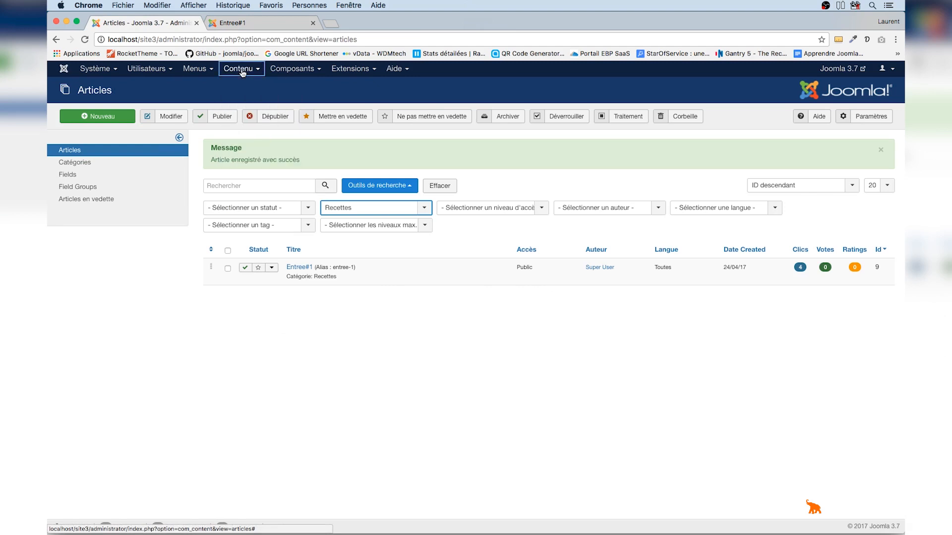
{"action": "left_click", "coordinate": [72, 176]}
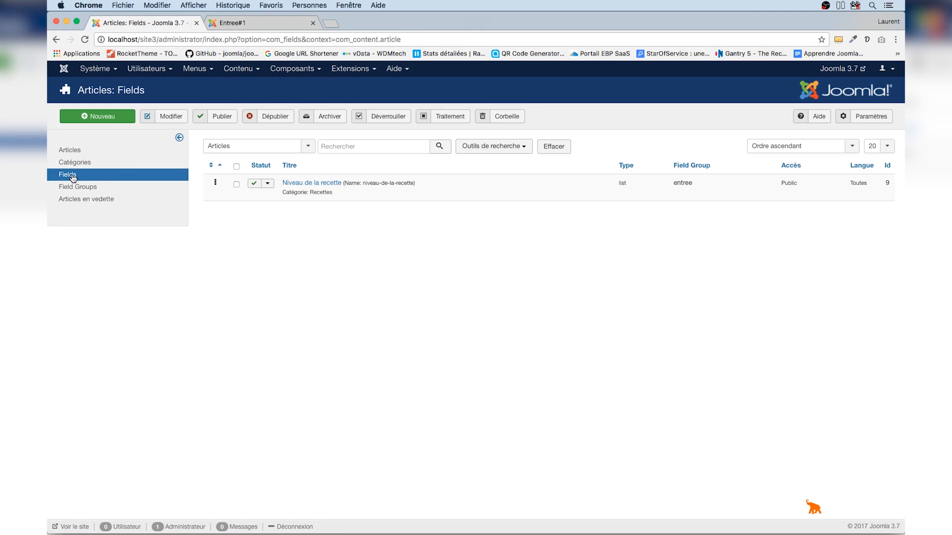
{"action": "left_click", "coordinate": [307, 183]}
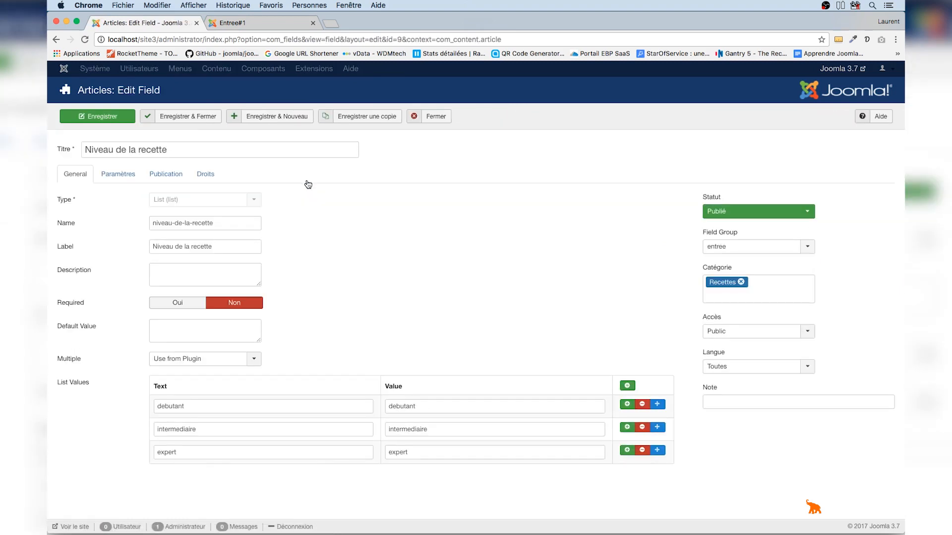
- Review the Niveau de la recette field's parameters, set Automatic Display to Non, and save the field
{"action": "left_click", "coordinate": [119, 177]}
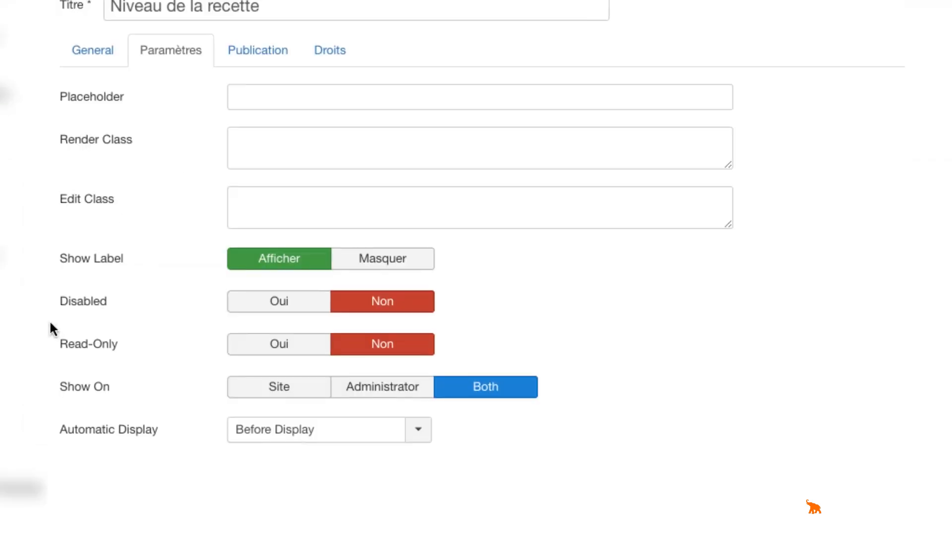
{"action": "mouse_move", "coordinate": [66, 265]}
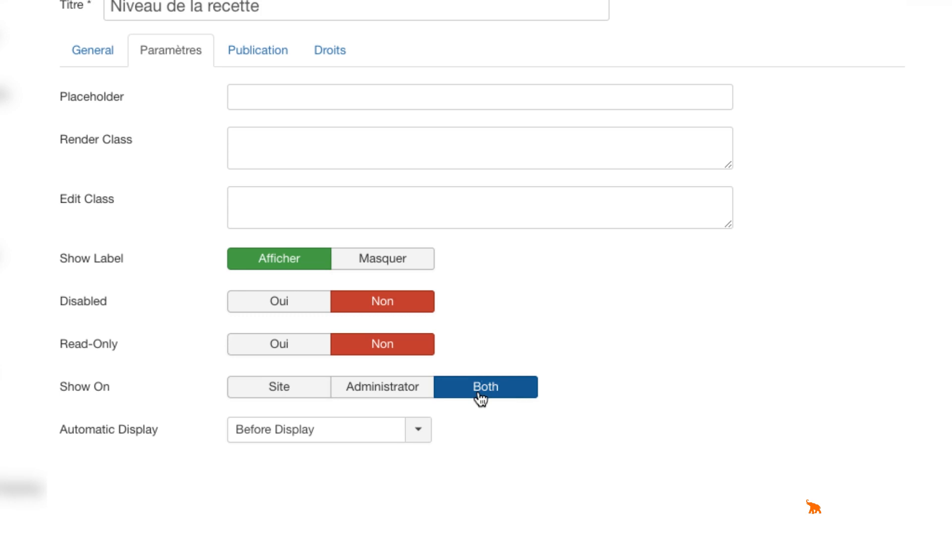
{"action": "mouse_move", "coordinate": [134, 436]}
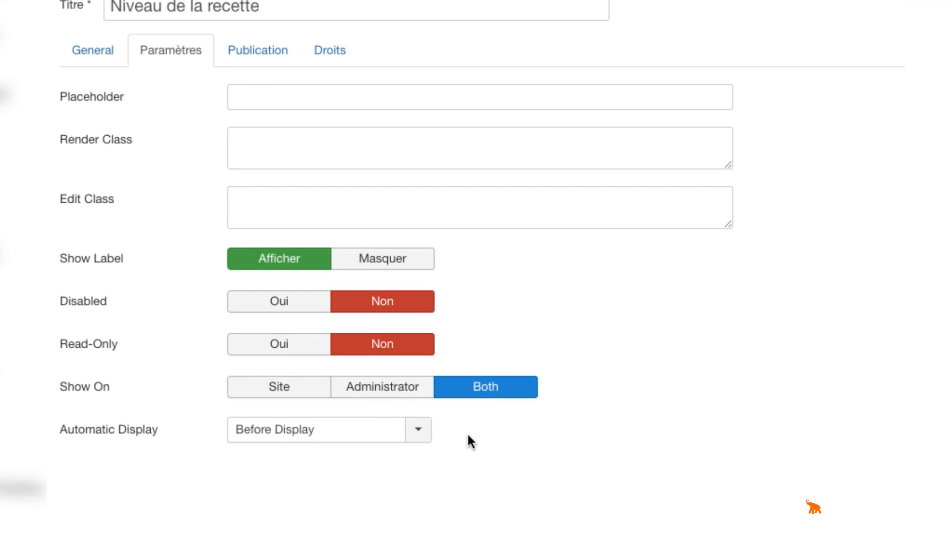
{"action": "left_click", "coordinate": [422, 436]}
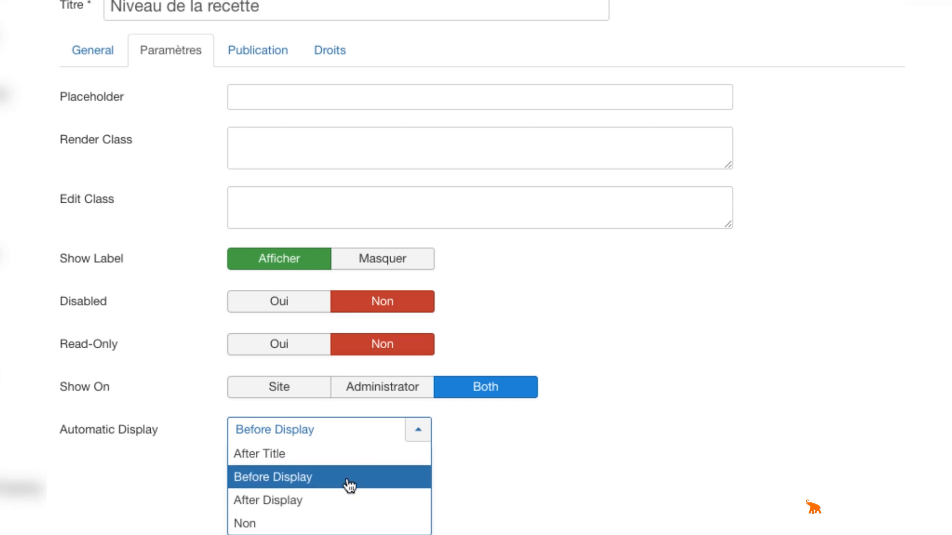
{"action": "left_click", "coordinate": [317, 522]}
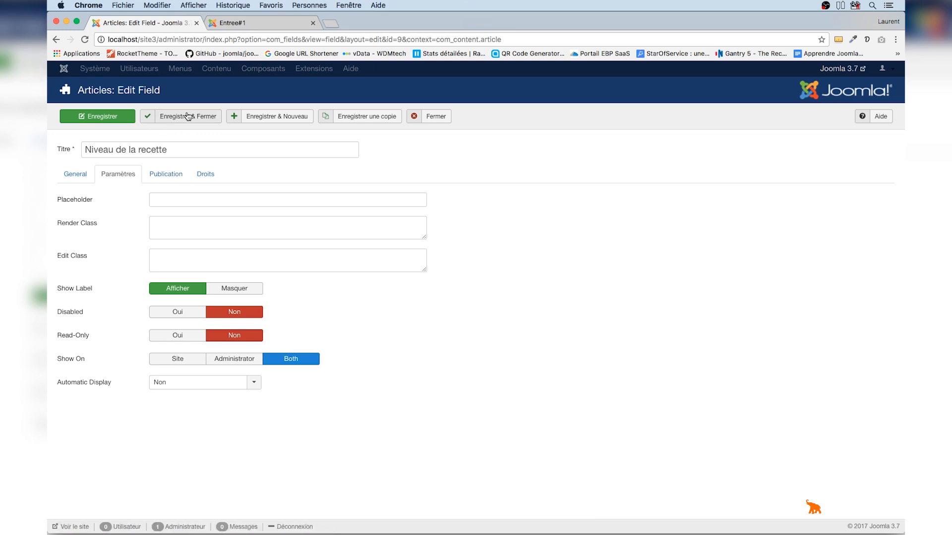
{"action": "left_click", "coordinate": [99, 117]}
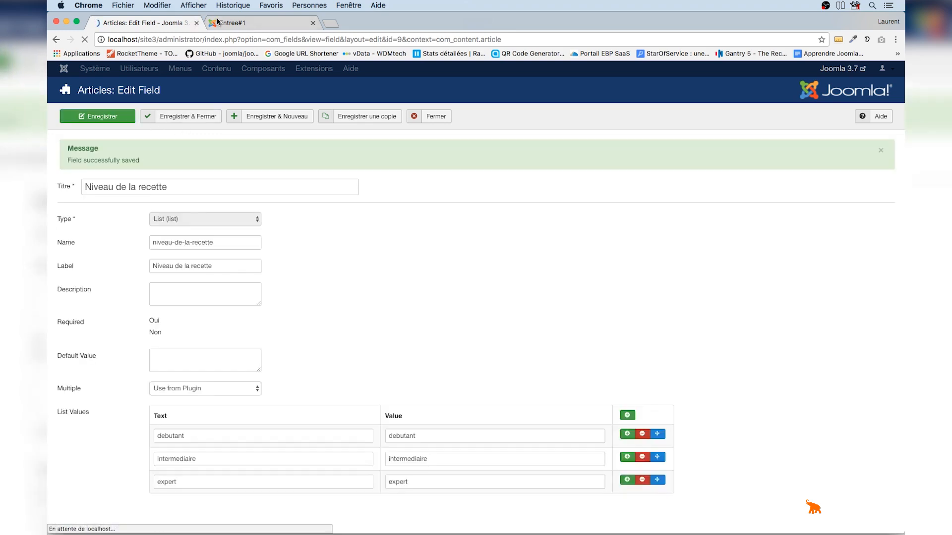
- Reload the public Entree#1 page to check where the recipe level is displayed, and return to the field editor
{"action": "left_click", "coordinate": [217, 21]}
{"action": "key", "text": "super+r"}
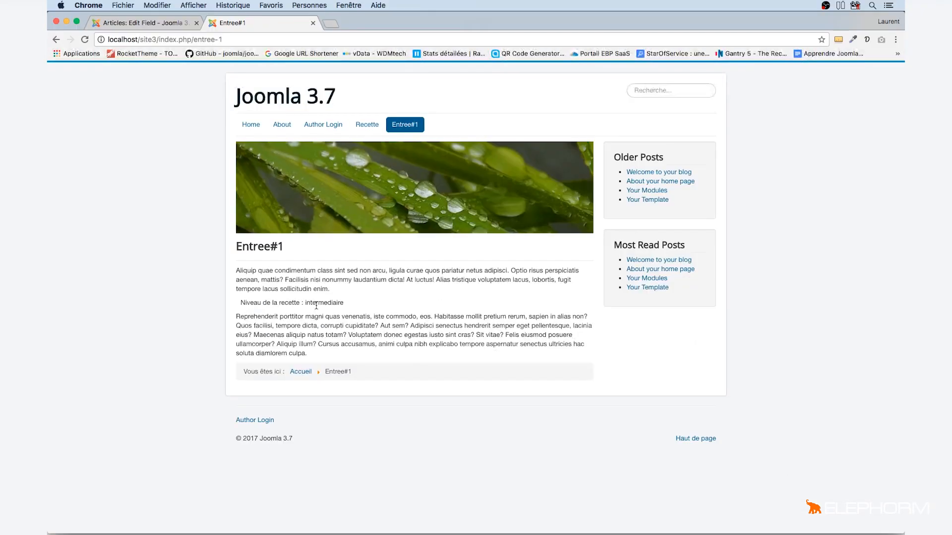
{"action": "left_click", "coordinate": [140, 24]}
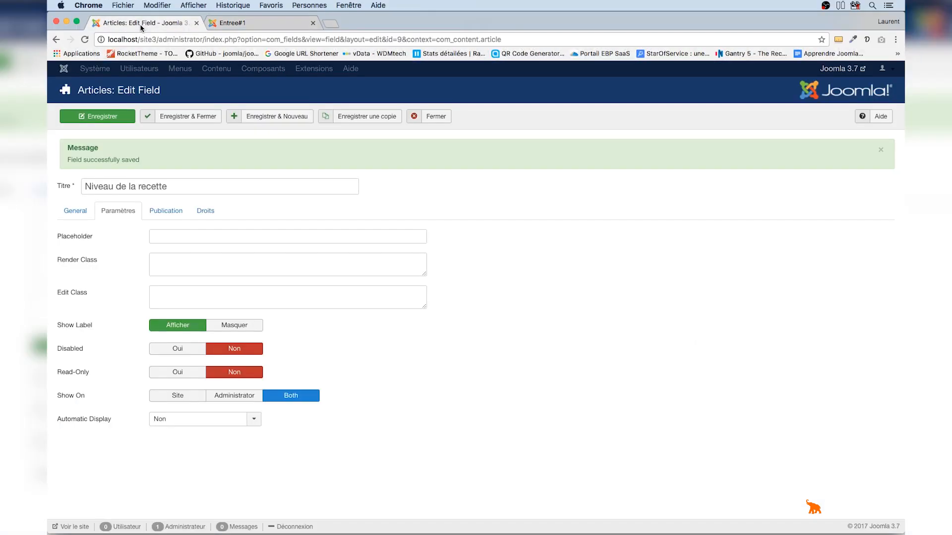
- Save and close the field, and open the Entree#1 article for editing
{"action": "left_click", "coordinate": [193, 121]}
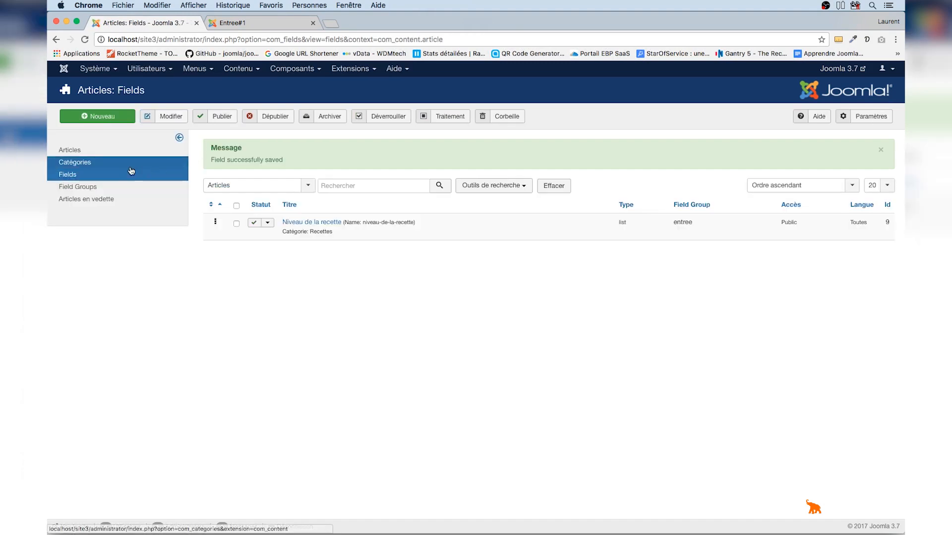
{"action": "left_click", "coordinate": [100, 155]}
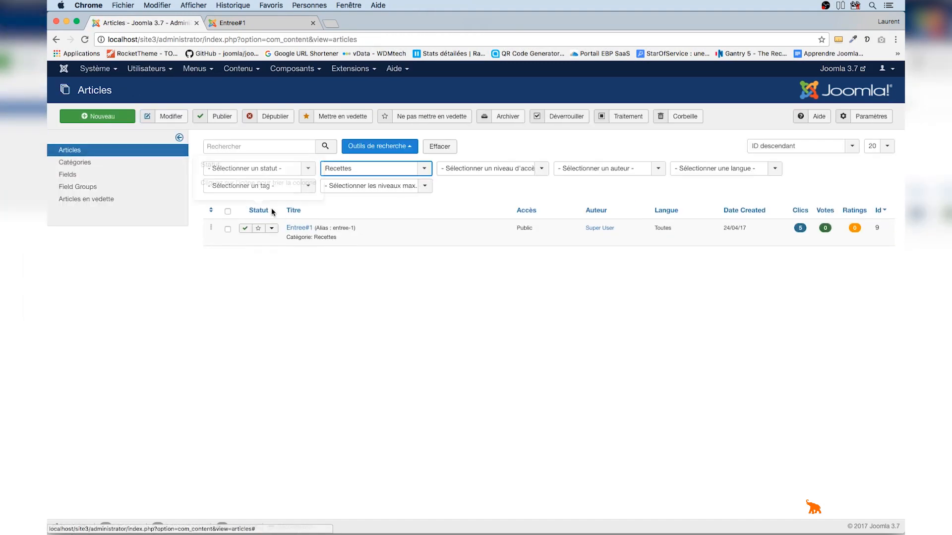
{"action": "left_click", "coordinate": [304, 229]}
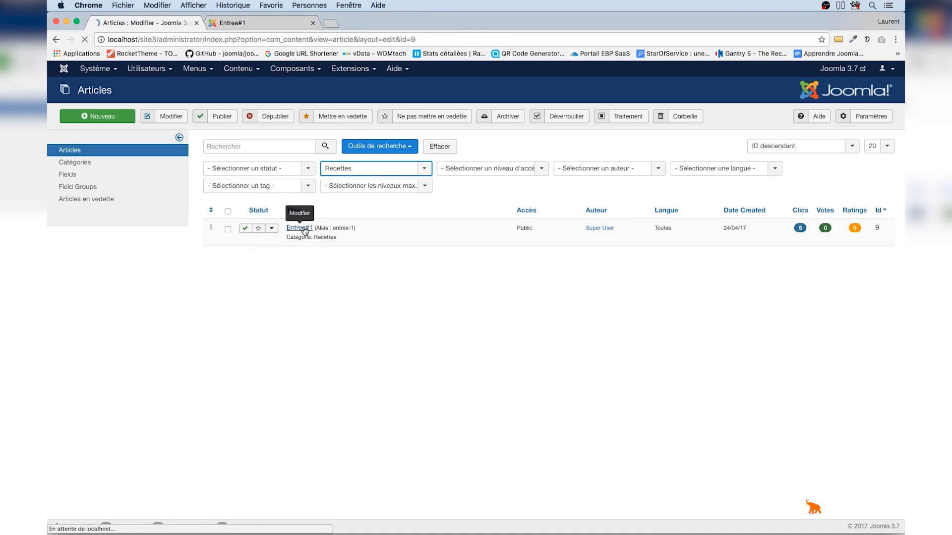
- Make the {field 9} tag in the article text bold and save the article
{"action": "left_click_drag", "start_coordinate": [86, 307], "coordinate": [64, 308]}
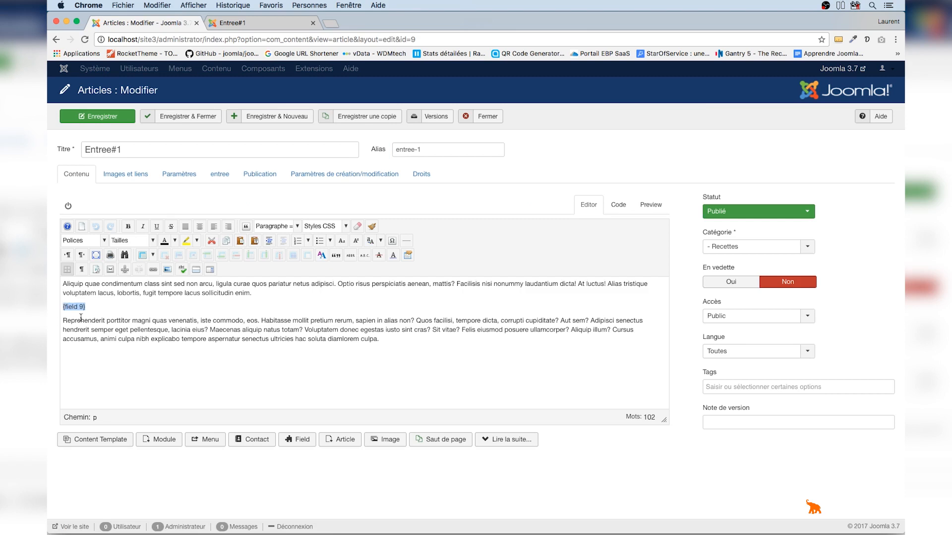
{"action": "left_click", "coordinate": [129, 228]}
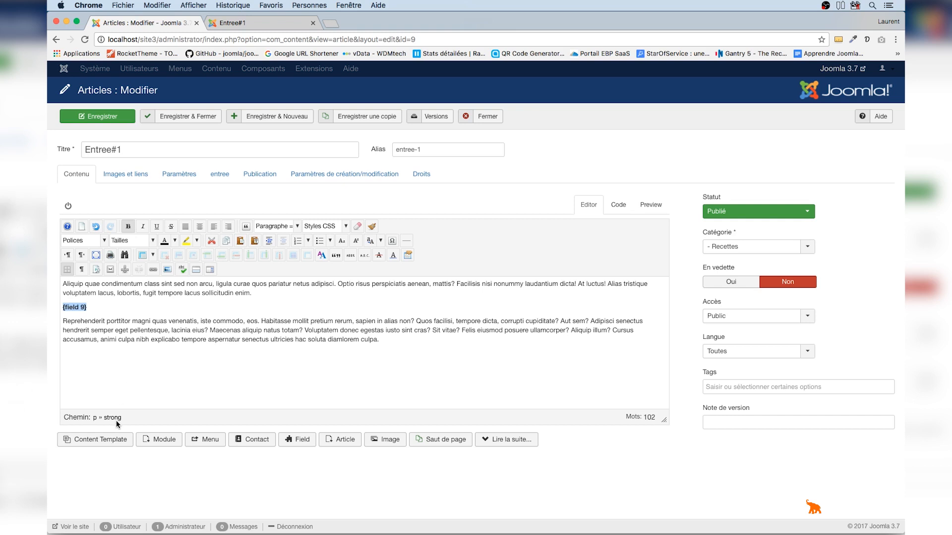
{"action": "left_click", "coordinate": [120, 120]}
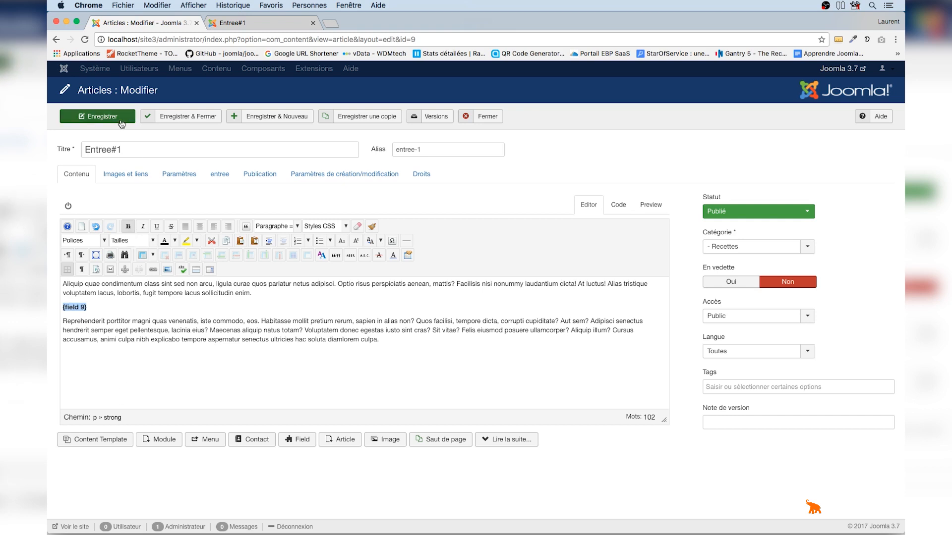
- Reload the public Entree#1 page and inspect the HTML of the recipe level field's label and value
{"action": "left_click", "coordinate": [242, 23]}
{"action": "key", "text": "super+r"}
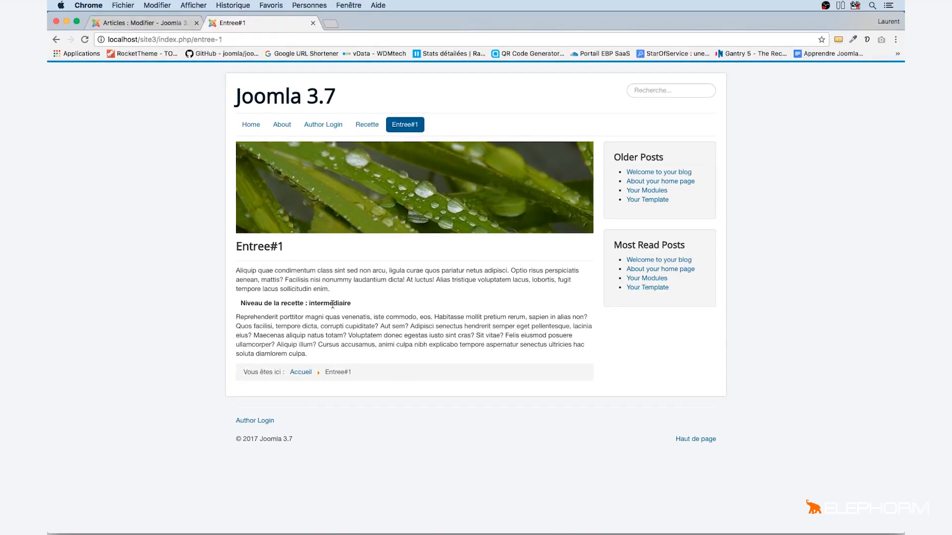
{"action": "right_click", "coordinate": [278, 307]}
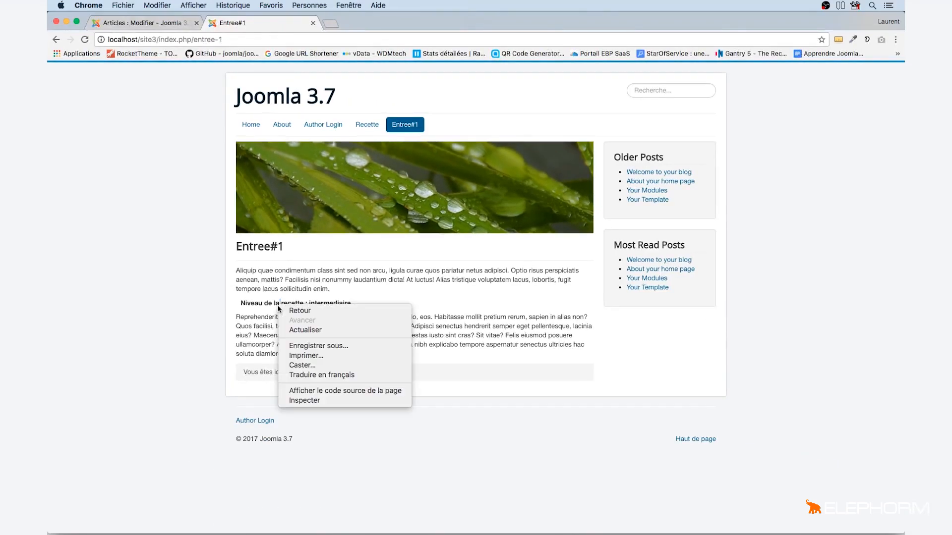
{"action": "left_click", "coordinate": [310, 401]}
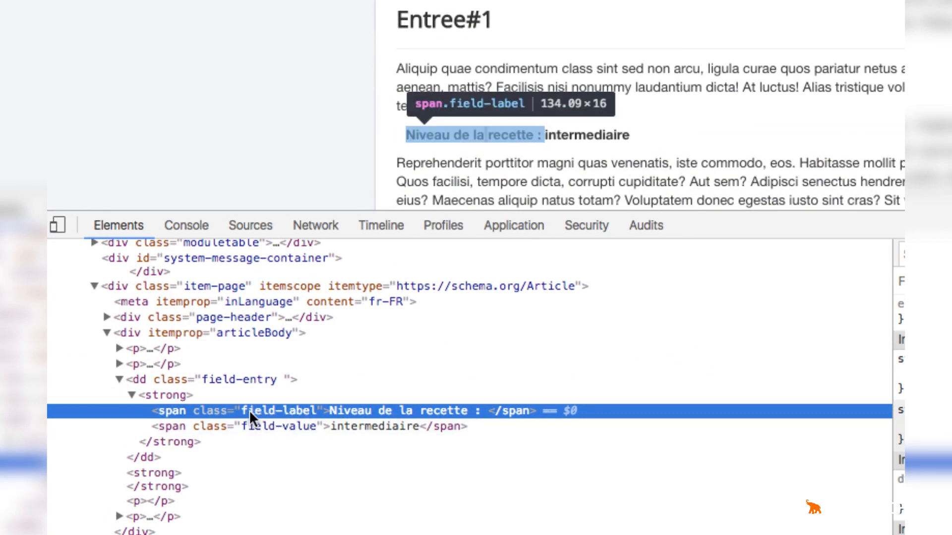
{"action": "left_click", "coordinate": [273, 425]}
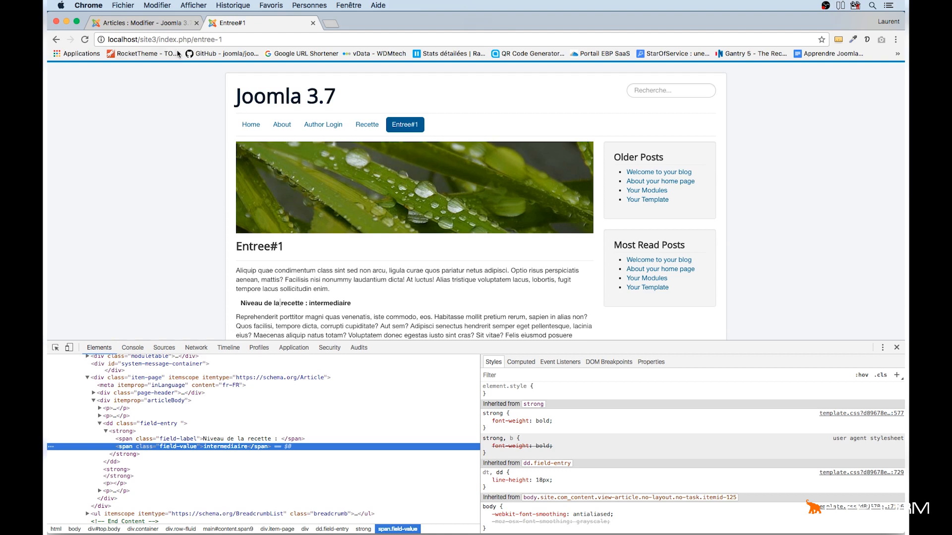
- Save and close the Entree#1 article, and start creating a new article field
{"action": "left_click", "coordinate": [171, 25]}
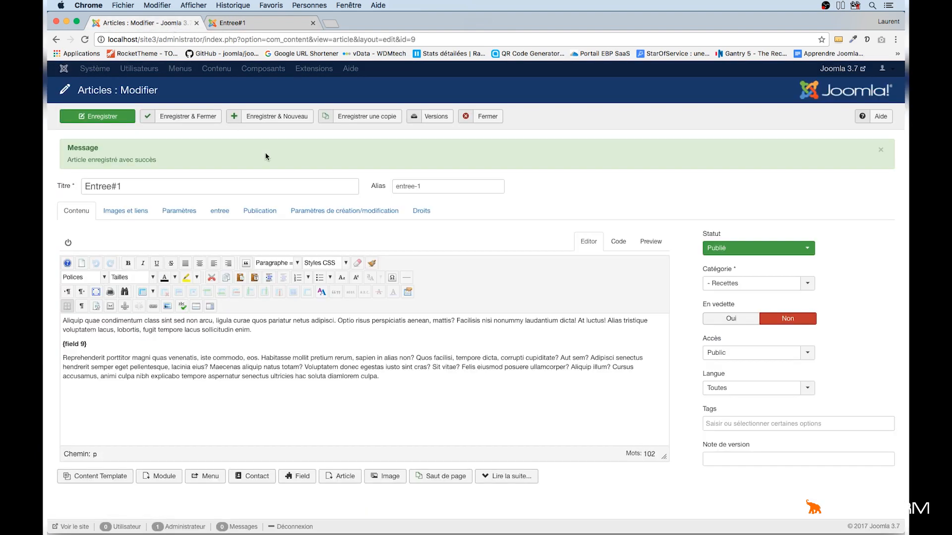
{"action": "left_click", "coordinate": [208, 119]}
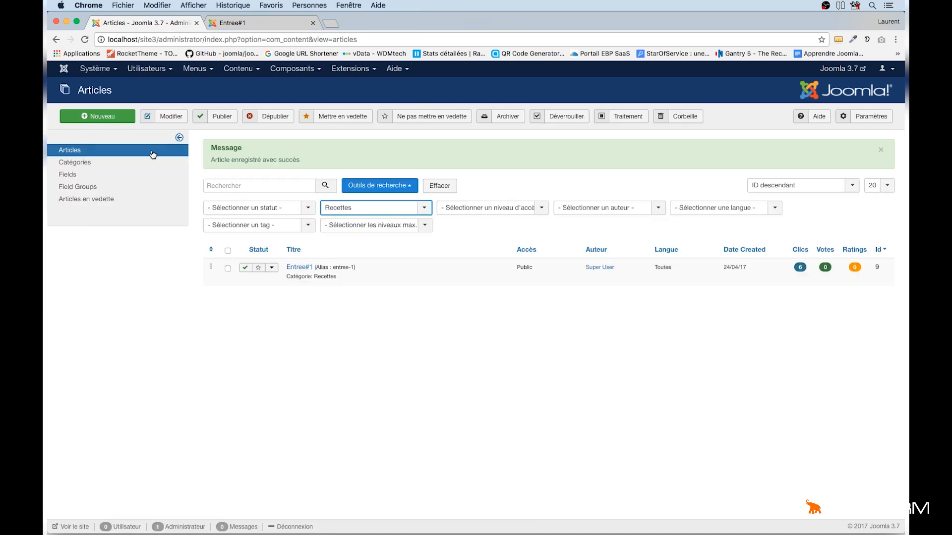
{"action": "left_click", "coordinate": [88, 177]}
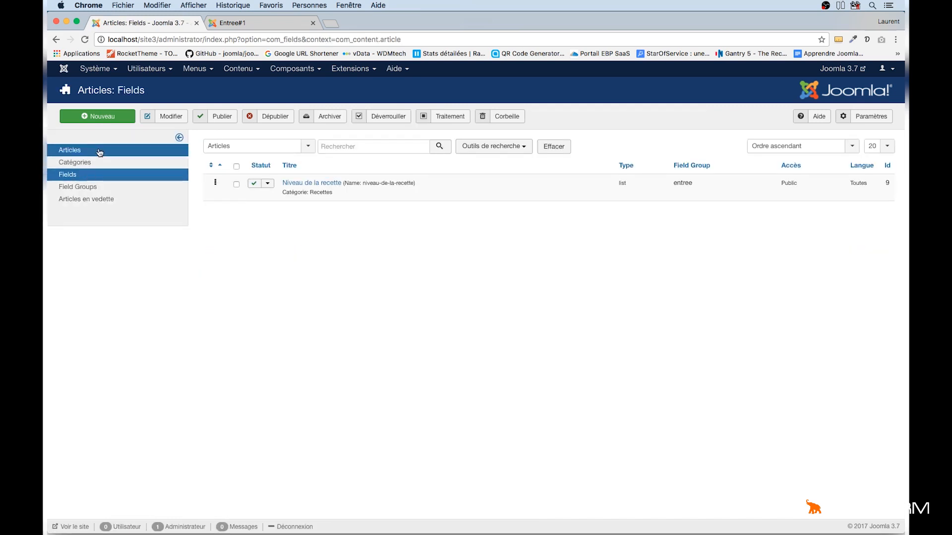
{"action": "left_click", "coordinate": [115, 117]}
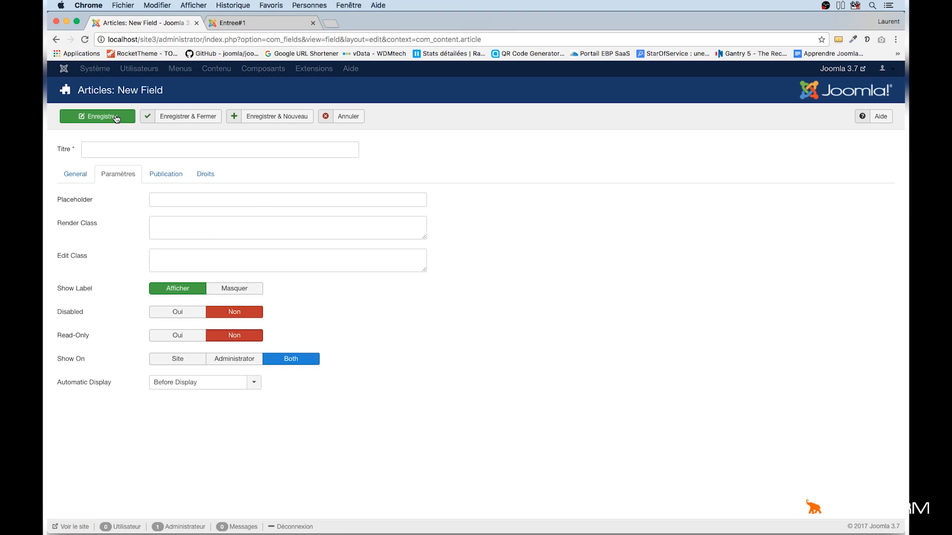
- Review the available field types for the new field and set its type to Integer (integer)
{"action": "left_click", "coordinate": [77, 175]}
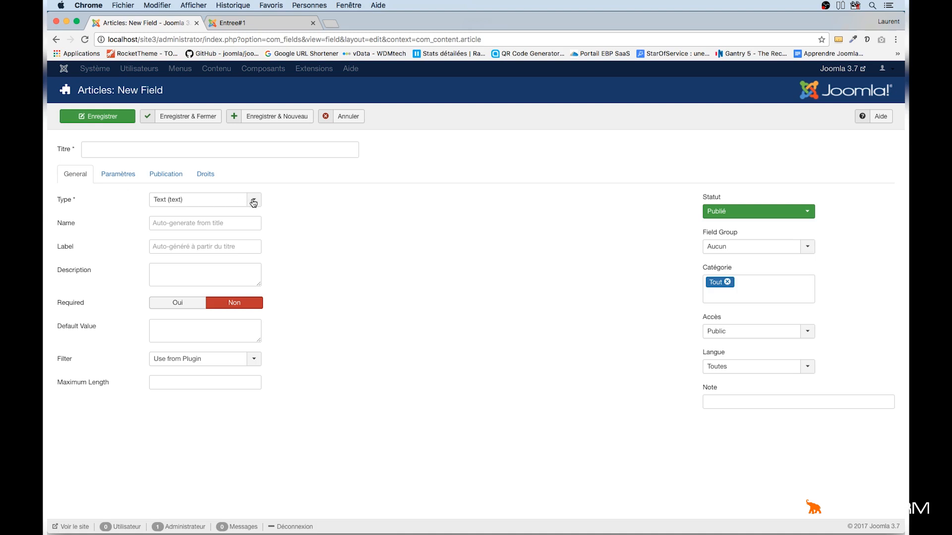
{"action": "left_click", "coordinate": [253, 203]}
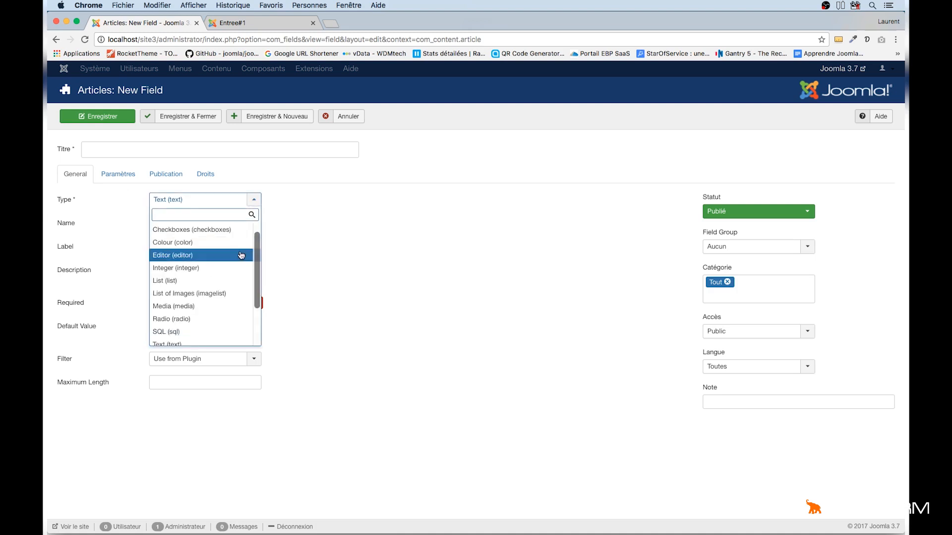
{"action": "scroll", "coordinate": [241, 255], "scroll_direction": "up", "scroll_amount": 1}
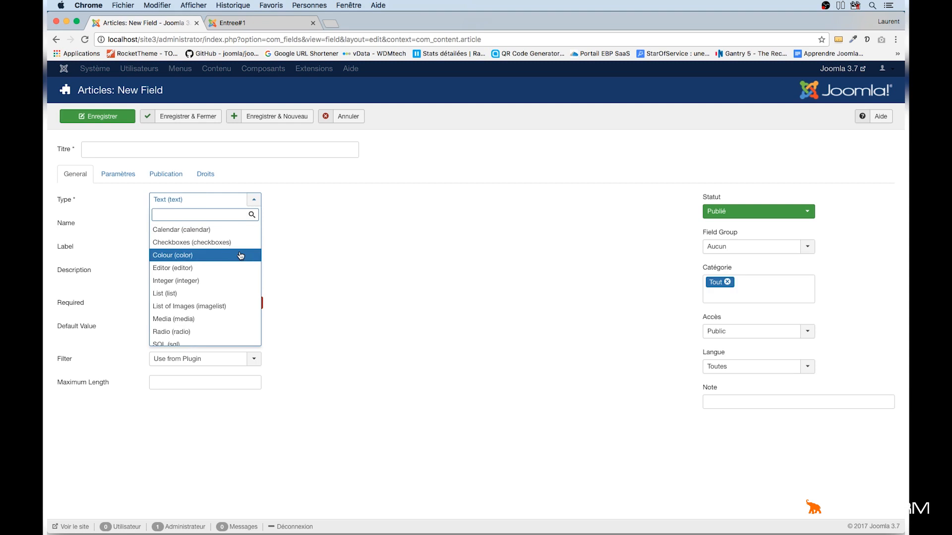
{"action": "scroll", "coordinate": [241, 255], "scroll_direction": "down", "scroll_amount": 4}
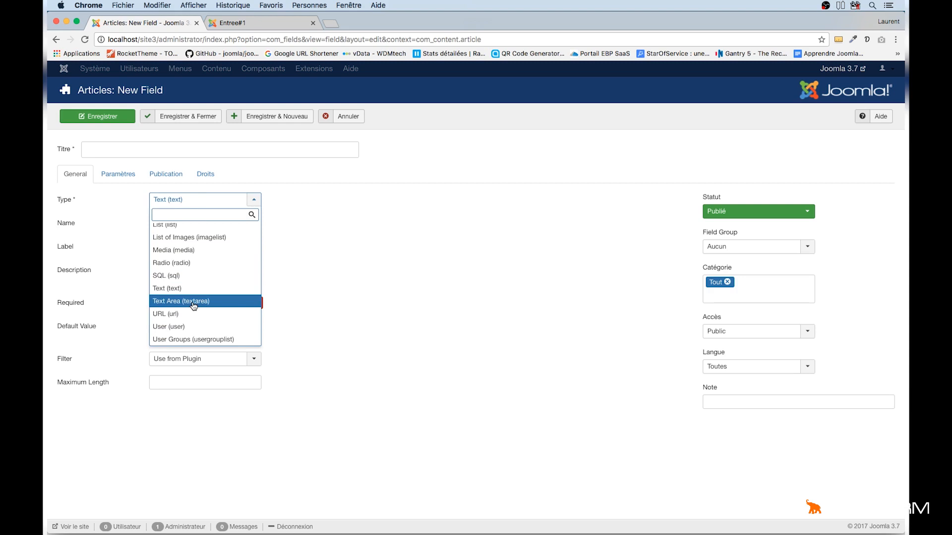
{"action": "scroll", "coordinate": [192, 304], "scroll_direction": "up", "scroll_amount": 5}
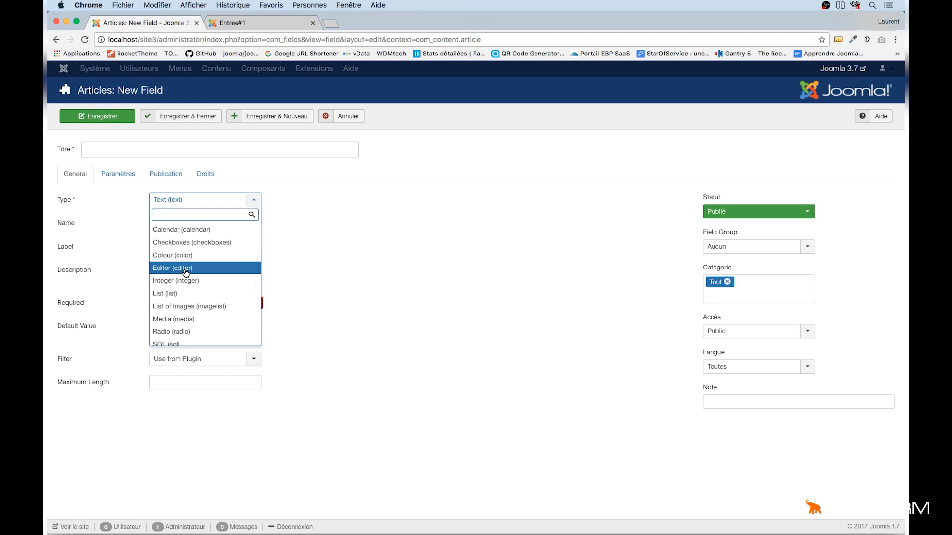
{"action": "scroll", "coordinate": [186, 273], "scroll_direction": "down", "scroll_amount": 5}
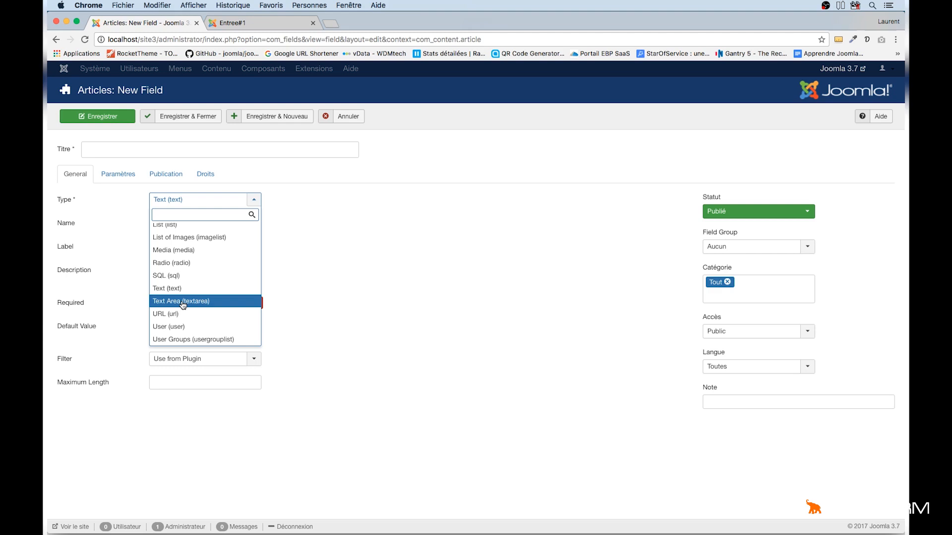
{"action": "scroll", "coordinate": [183, 305], "scroll_direction": "up", "scroll_amount": 3}
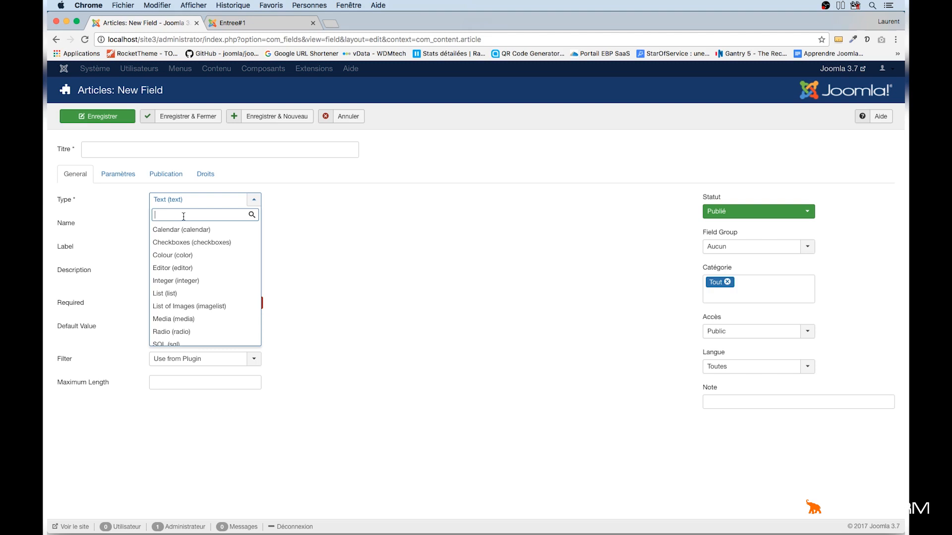
{"action": "left_click", "coordinate": [192, 281]}
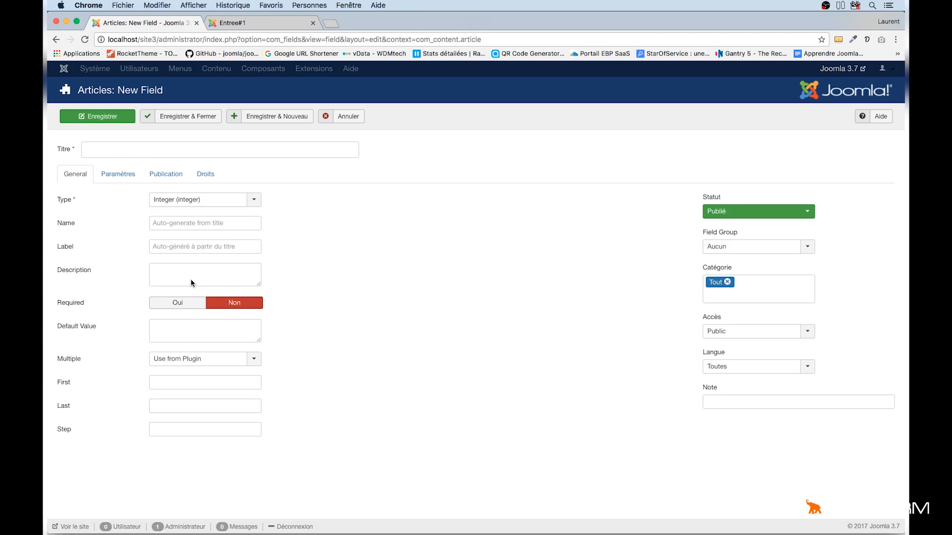
- Set the integer field's range to First 1 and Last 30, with Step 1
{"action": "scroll", "coordinate": [293, 376], "scroll_direction": "down", "scroll_amount": 1}
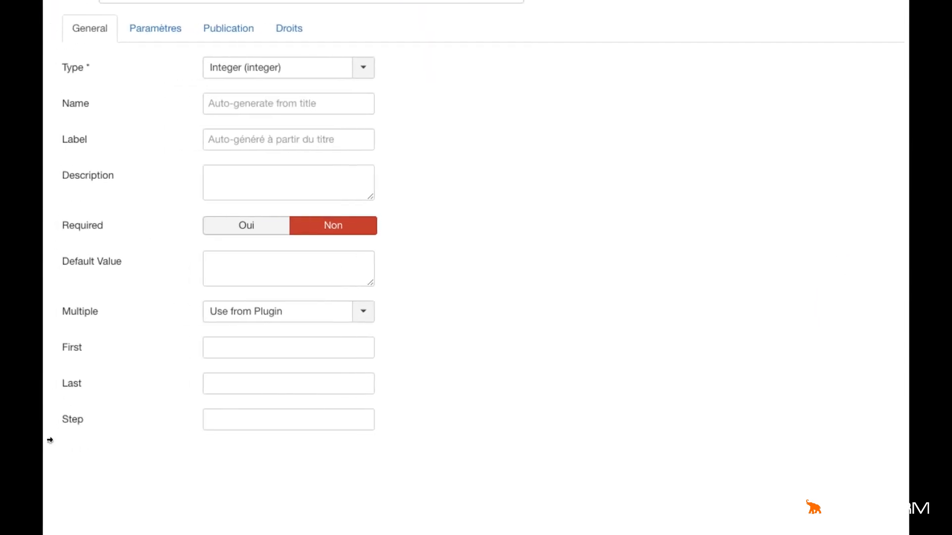
{"action": "mouse_move", "coordinate": [78, 388]}
{"action": "left_click", "coordinate": [230, 347]}
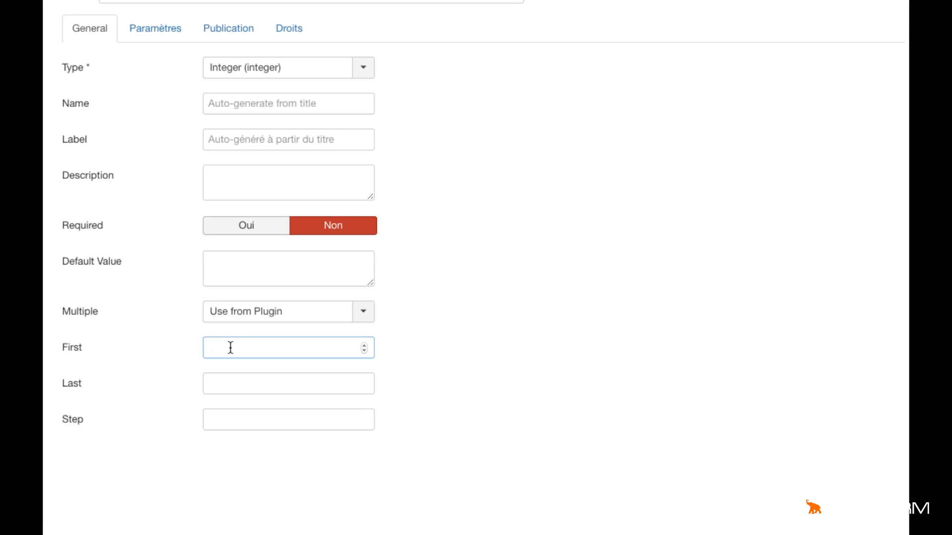
{"action": "type", "text": "1"}
{"action": "left_click", "coordinate": [231, 382]}
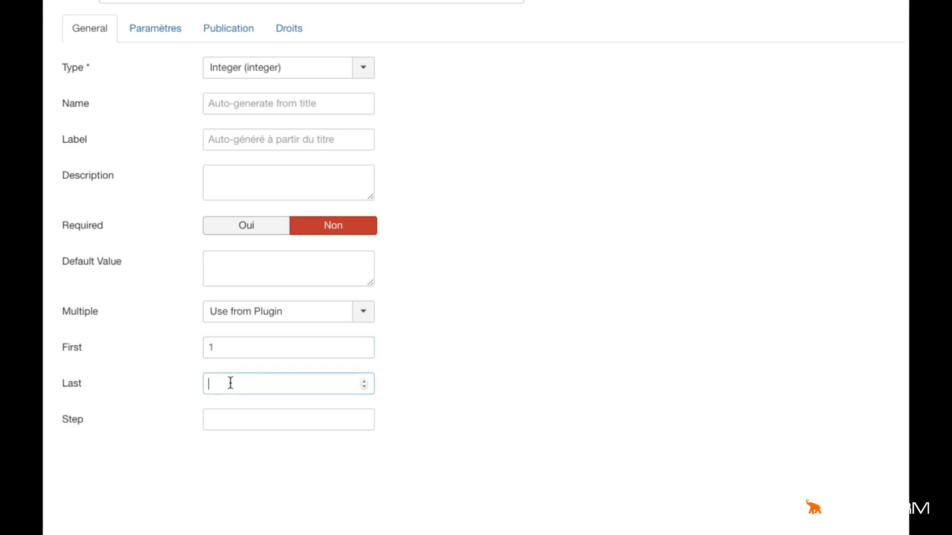
{"action": "type", "text": "30"}
{"action": "left_click", "coordinate": [235, 419]}
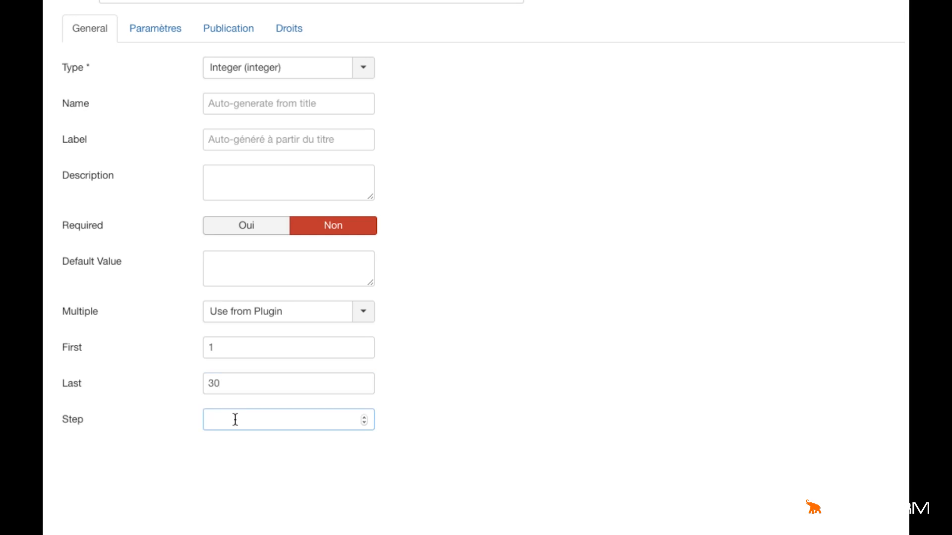
{"action": "type", "text": "1"}
{"action": "key", "text": "BackSpace"}
{"action": "type", "text": "10"}
{"action": "key", "text": "BackSpace"}
{"action": "key", "text": "BackSpace"}
{"action": "type", "text": "1"}
- Title the new integer field "Durée de la recette"
{"action": "left_click", "coordinate": [204, 152]}
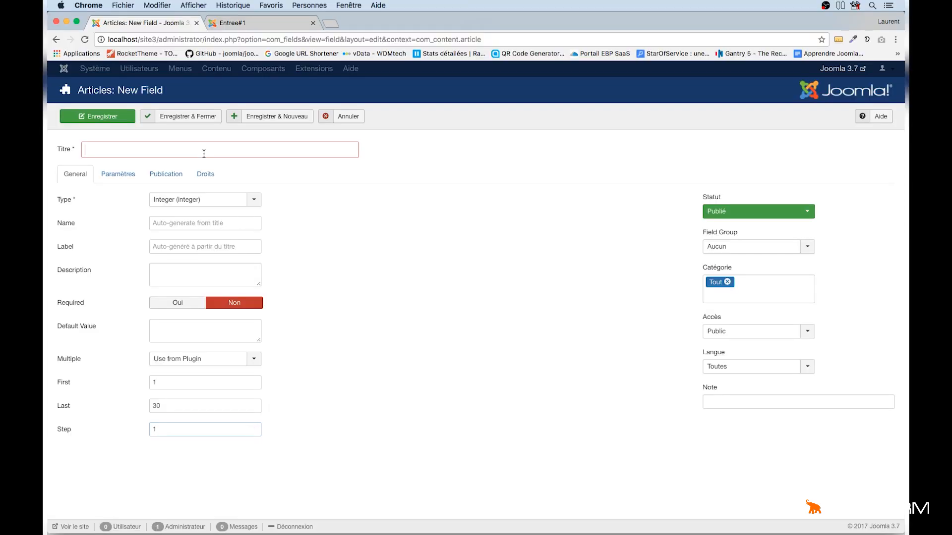
{"action": "type", "text": "Durée de la recette"}
{"action": "key", "text": "Tab"}
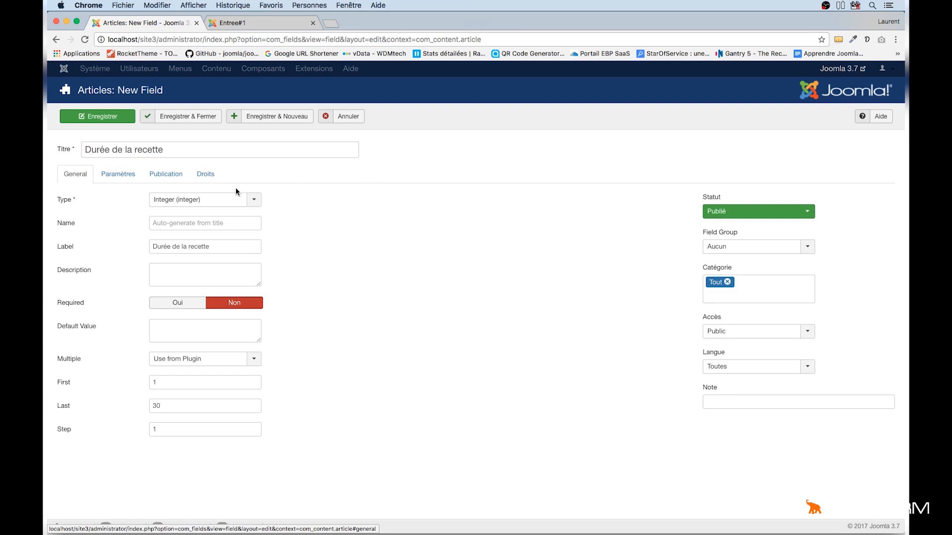
- Set the field's Automatic Display to Non, and save and close the field
{"action": "left_click", "coordinate": [128, 176]}
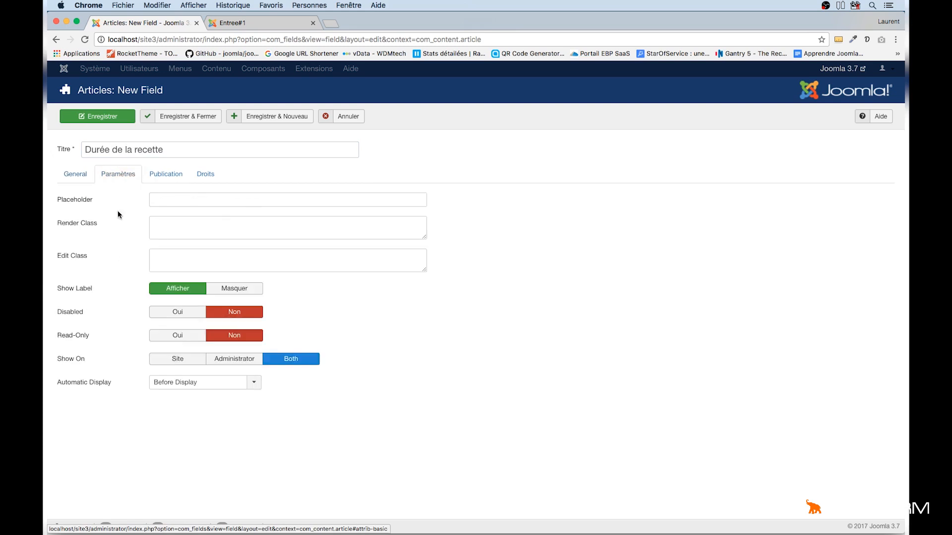
{"action": "left_click", "coordinate": [216, 382]}
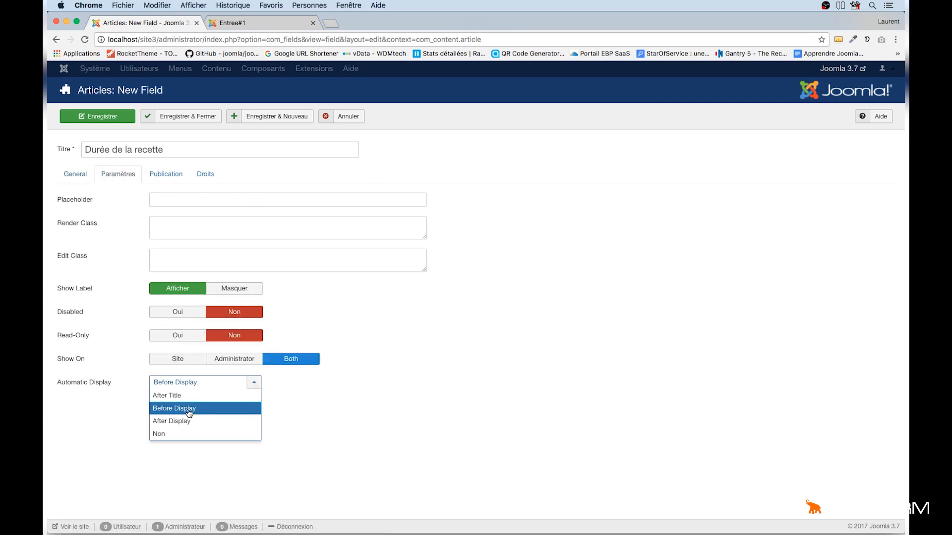
{"action": "left_click", "coordinate": [173, 433]}
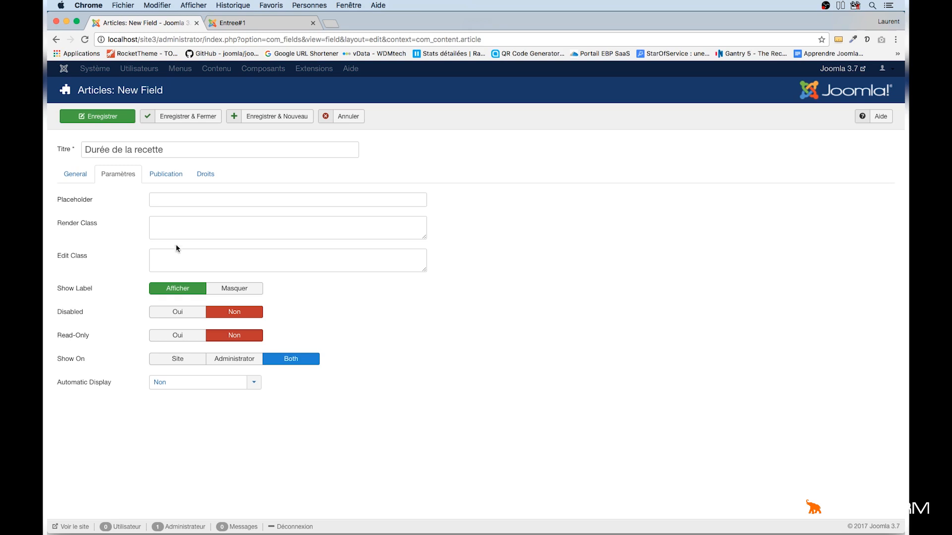
{"action": "left_click", "coordinate": [80, 176]}
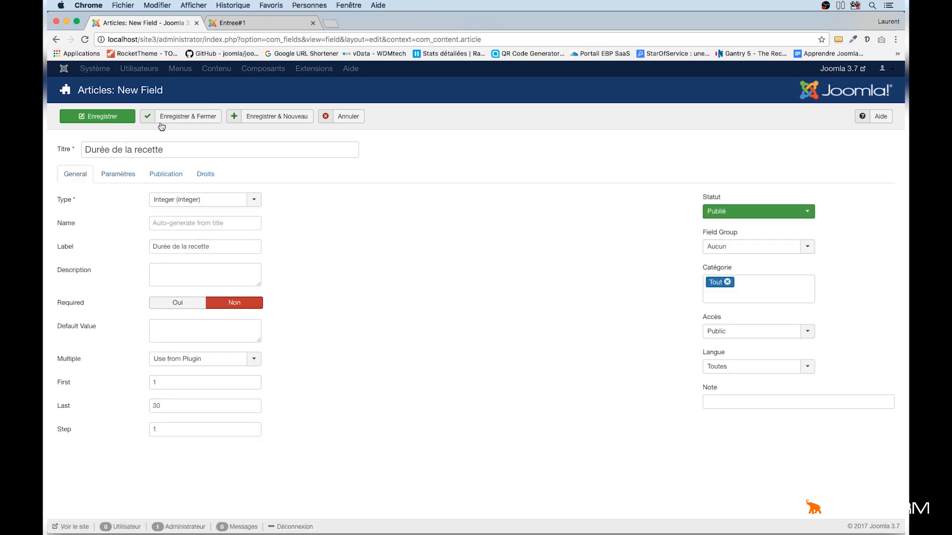
{"action": "left_click", "coordinate": [195, 119]}
- Open the articles list in a new browser tab, and briefly view the Entree#1 article in its editor
{"action": "left_click", "coordinate": [199, 71]}
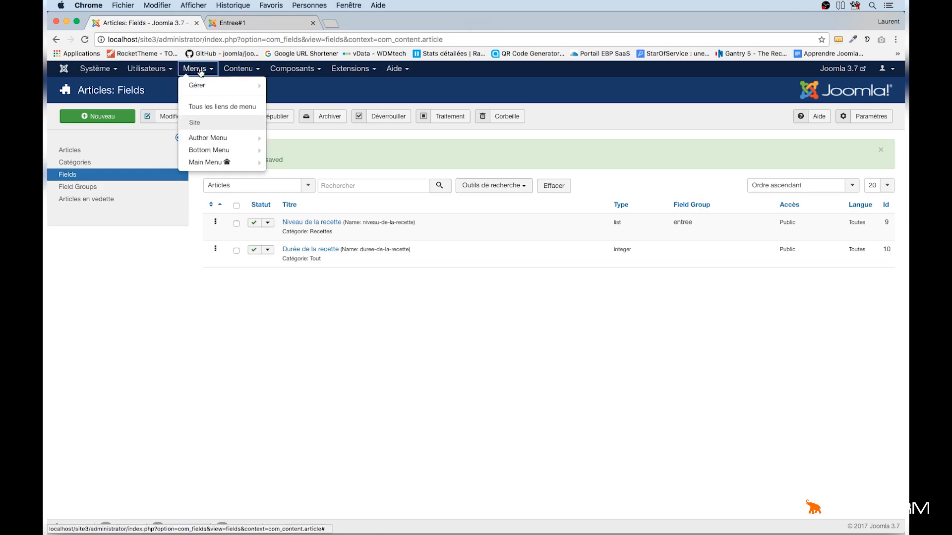
{"action": "mouse_move", "coordinate": [238, 73]}
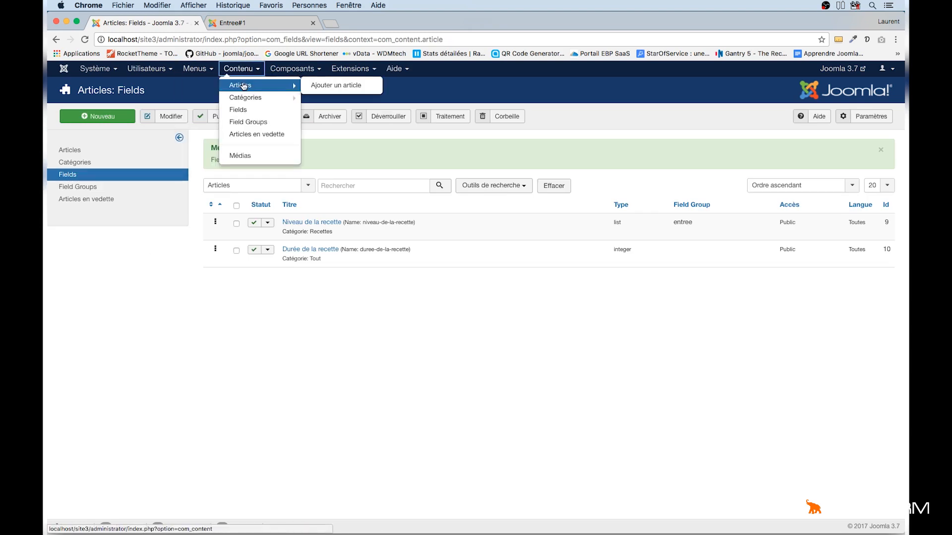
{"action": "right_click", "coordinate": [244, 86]}
{"action": "left_click", "coordinate": [301, 89]}
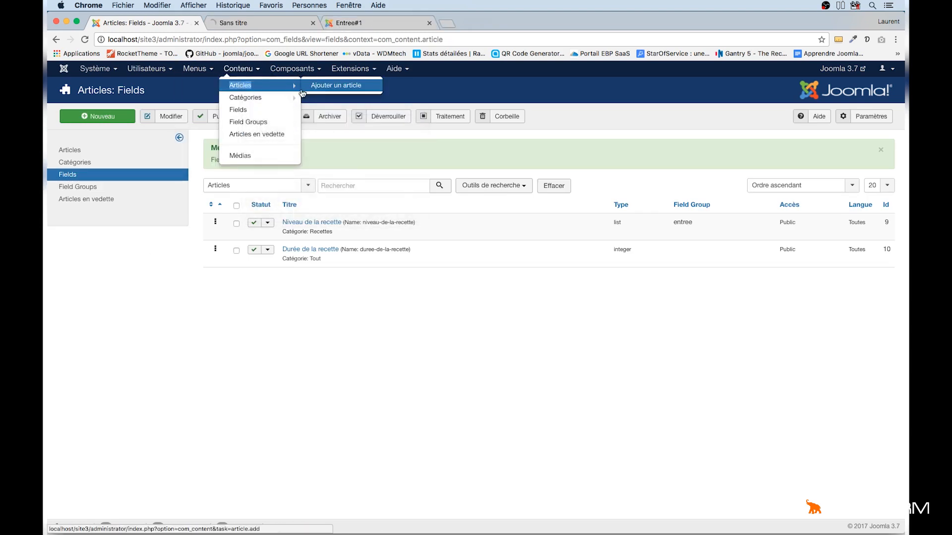
{"action": "left_click", "coordinate": [276, 24]}
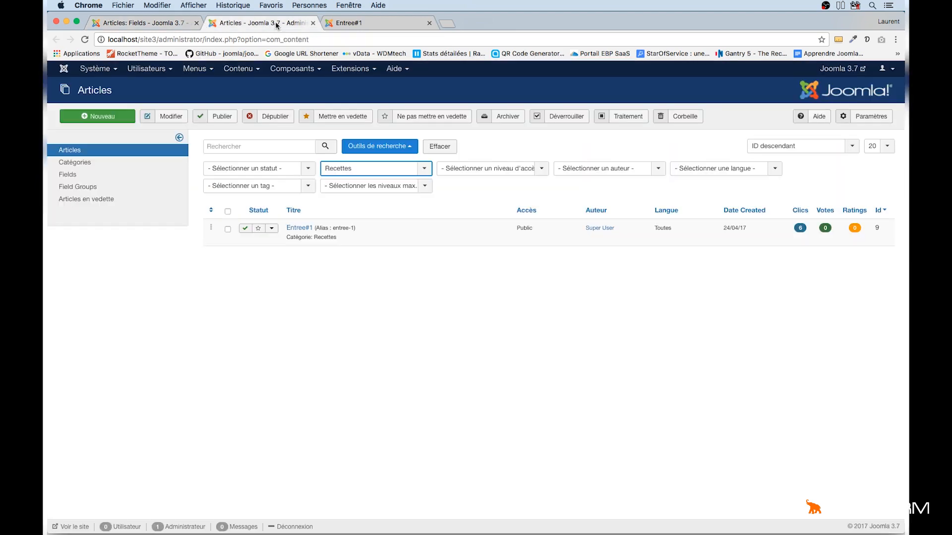
{"action": "left_click", "coordinate": [296, 228]}
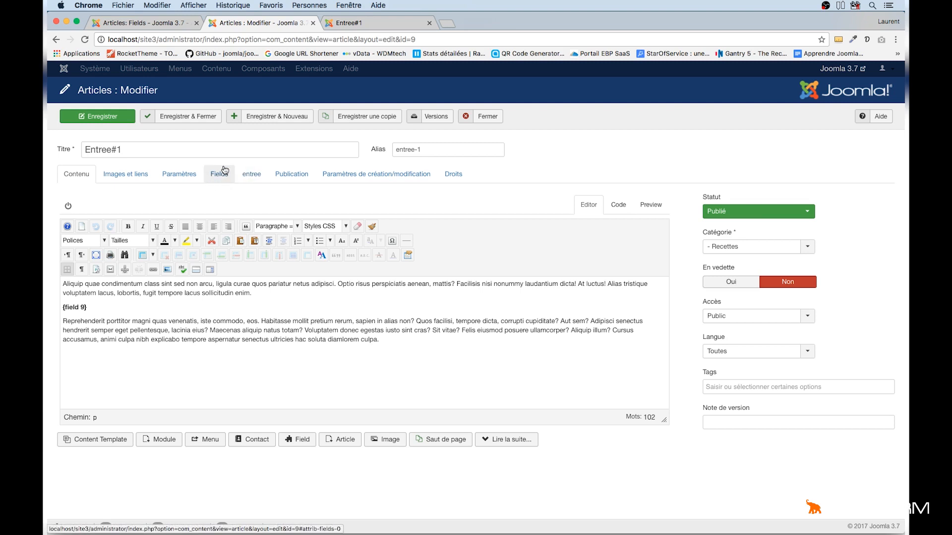
{"action": "left_click", "coordinate": [487, 118]}
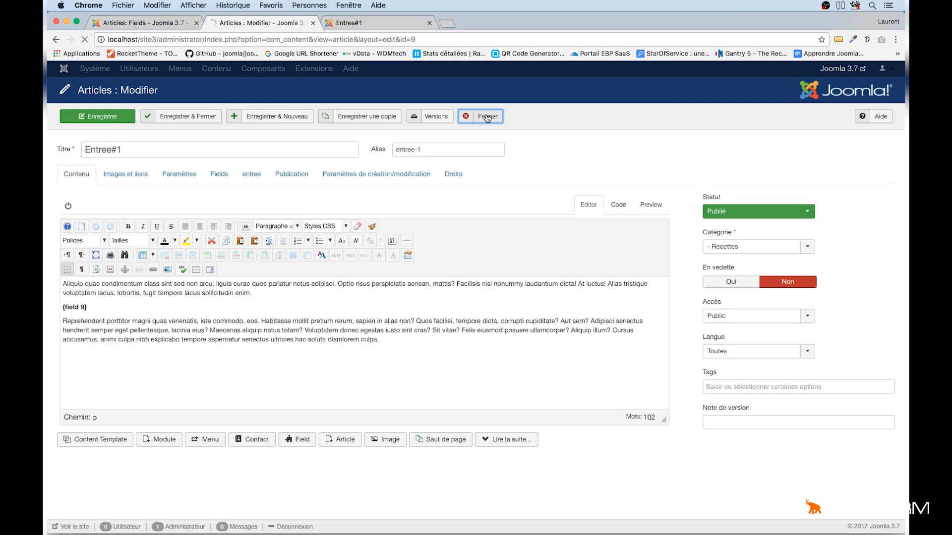
- Assign the Durée de la recette field to the entree field group and only the Recettes category, and save and close it
{"action": "left_click", "coordinate": [144, 23]}
{"action": "mouse_move", "coordinate": [176, 132]}
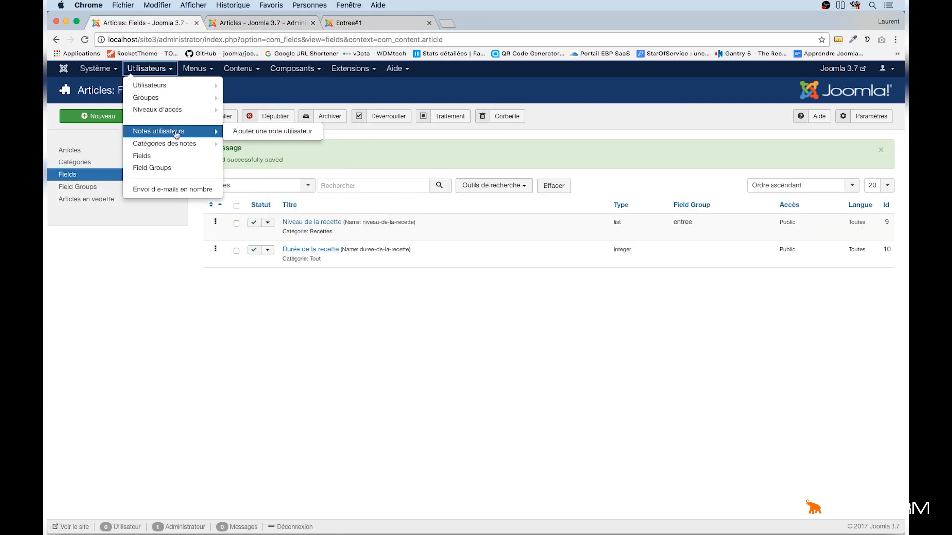
{"action": "left_click", "coordinate": [332, 330]}
{"action": "left_click", "coordinate": [326, 250]}
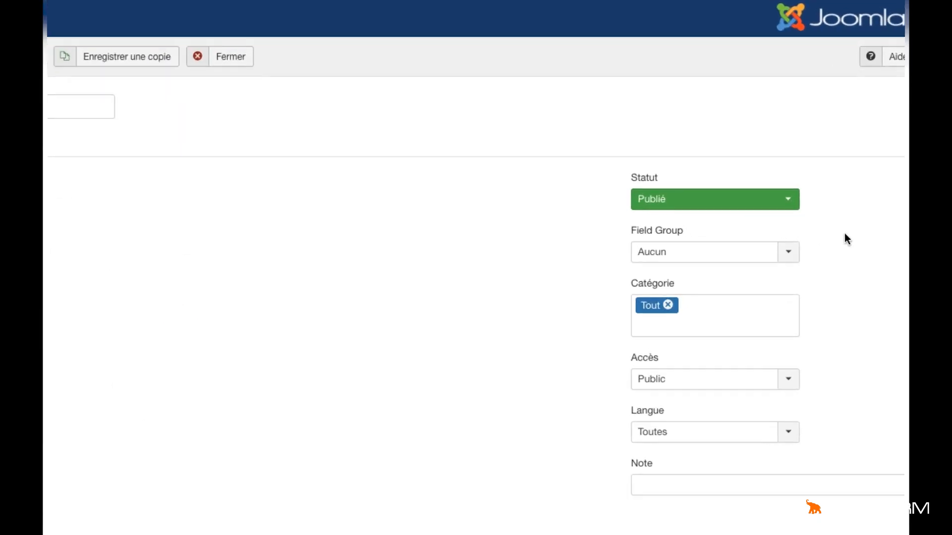
{"action": "left_click", "coordinate": [790, 254]}
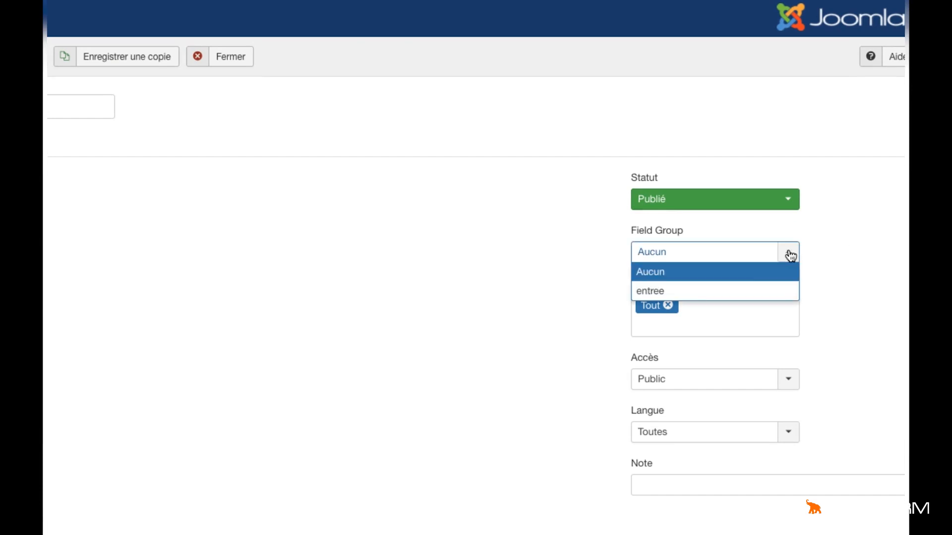
{"action": "left_click", "coordinate": [731, 291]}
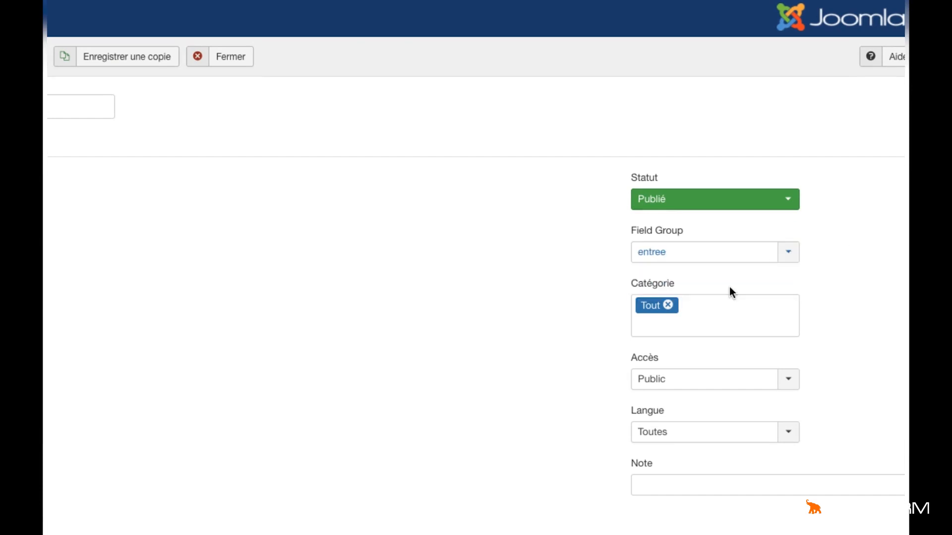
{"action": "left_click", "coordinate": [668, 305]}
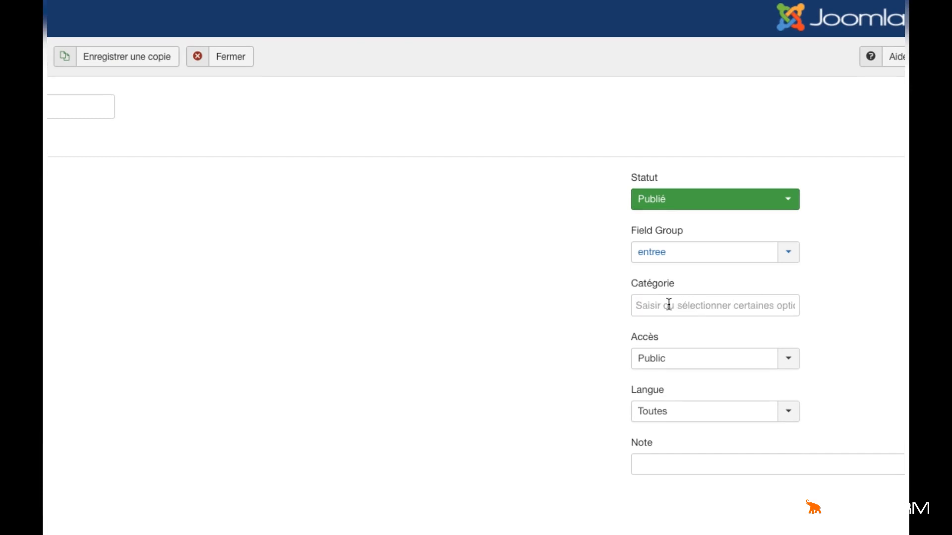
{"action": "left_click", "coordinate": [680, 305]}
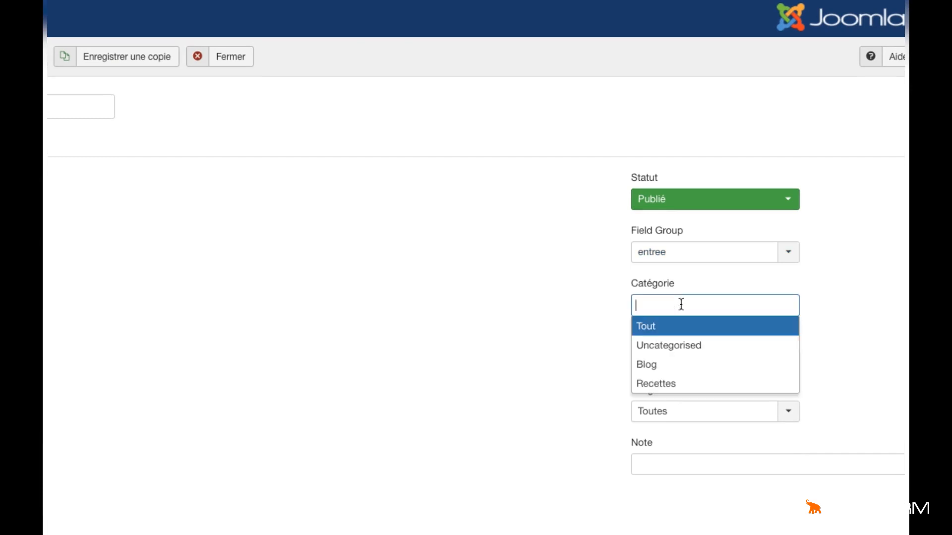
{"action": "left_click", "coordinate": [657, 384]}
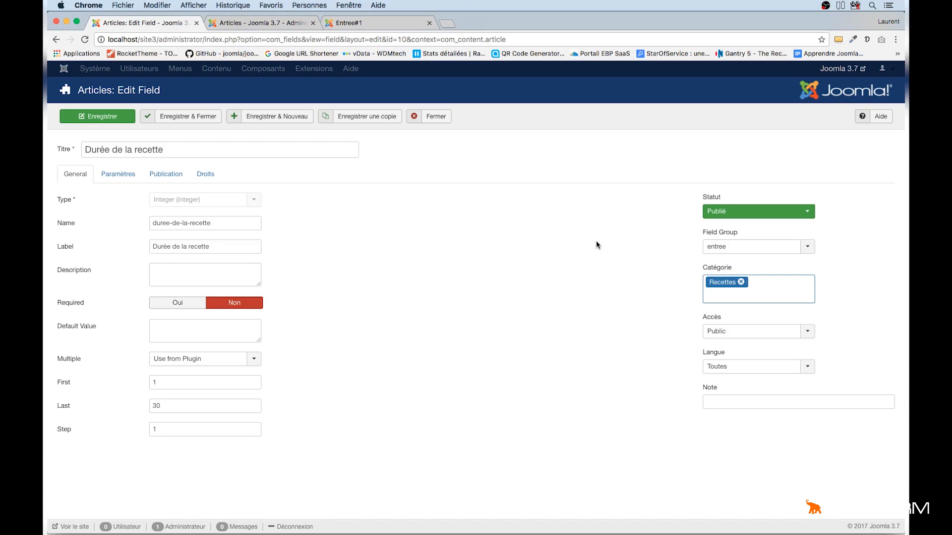
{"action": "left_click", "coordinate": [178, 118]}
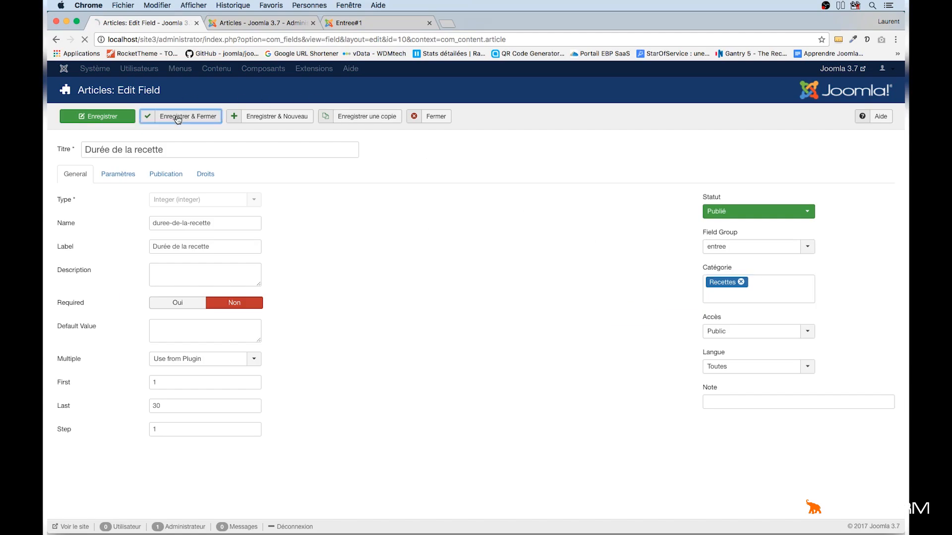
- Reopen the Entree#1 article for editing from the articles list and show its entree group fields
{"action": "left_click", "coordinate": [244, 23]}
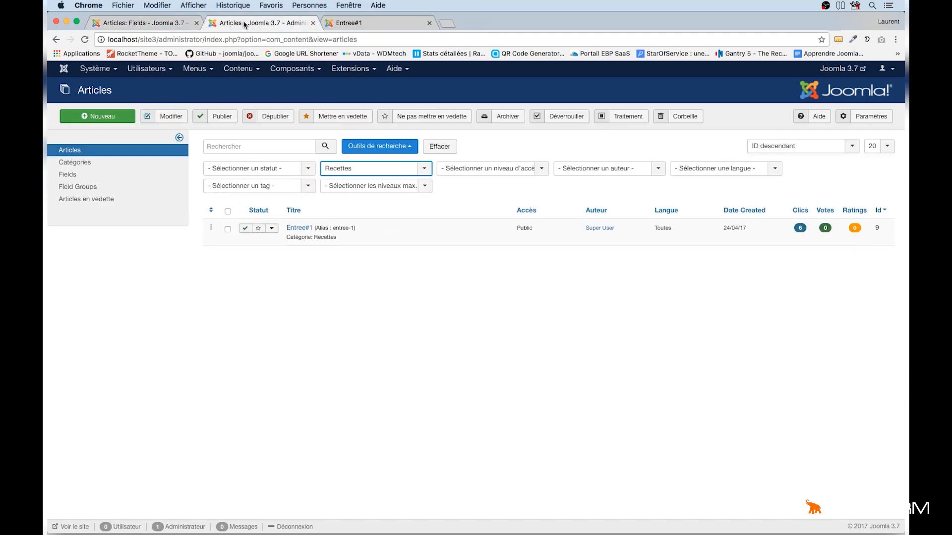
{"action": "left_click", "coordinate": [299, 229]}
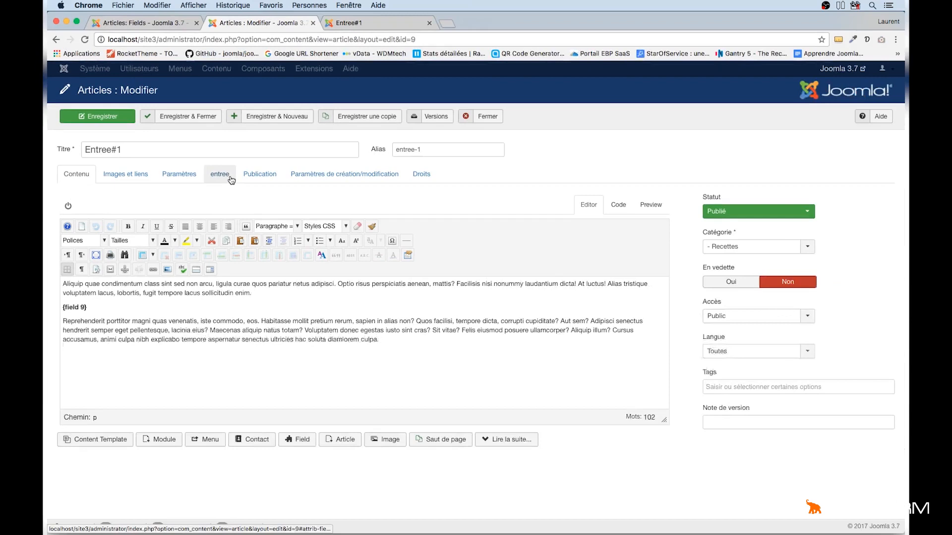
{"action": "left_click", "coordinate": [223, 176]}
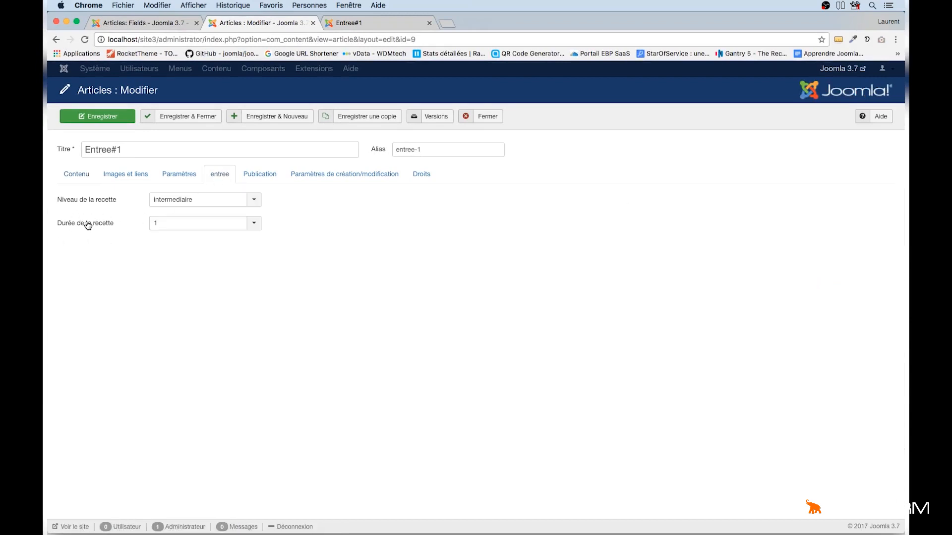
- Set Durée de la recette to 20 in the Entree#1 article's entree fields and save the article
{"action": "left_click", "coordinate": [256, 224]}
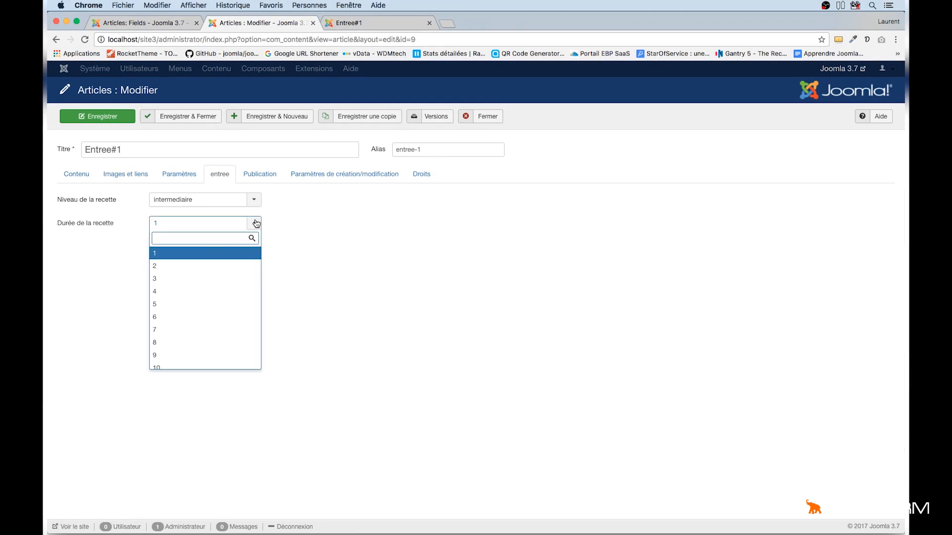
{"action": "scroll", "coordinate": [180, 339], "scroll_direction": "down", "scroll_amount": 3}
{"action": "scroll", "coordinate": [180, 339], "scroll_direction": "down", "scroll_amount": 5}
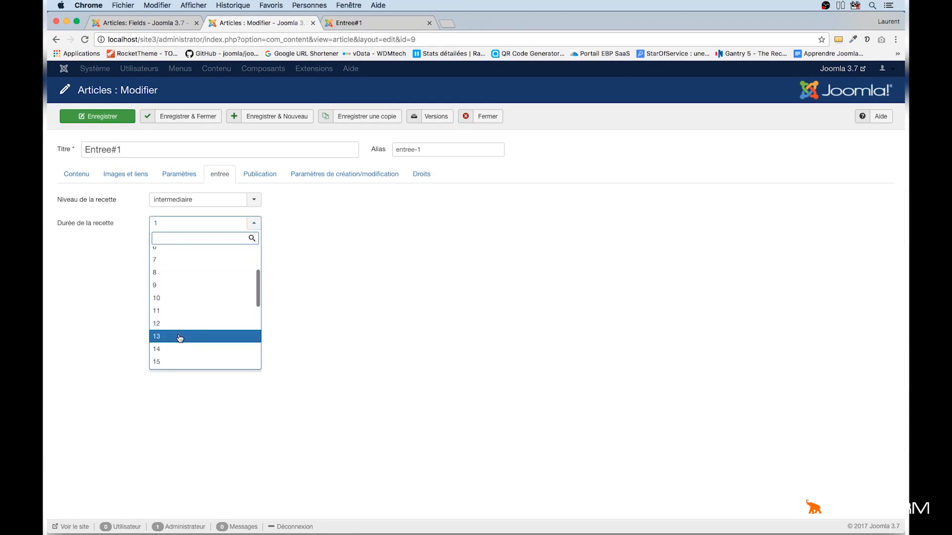
{"action": "scroll", "coordinate": [180, 339], "scroll_direction": "up", "scroll_amount": 6}
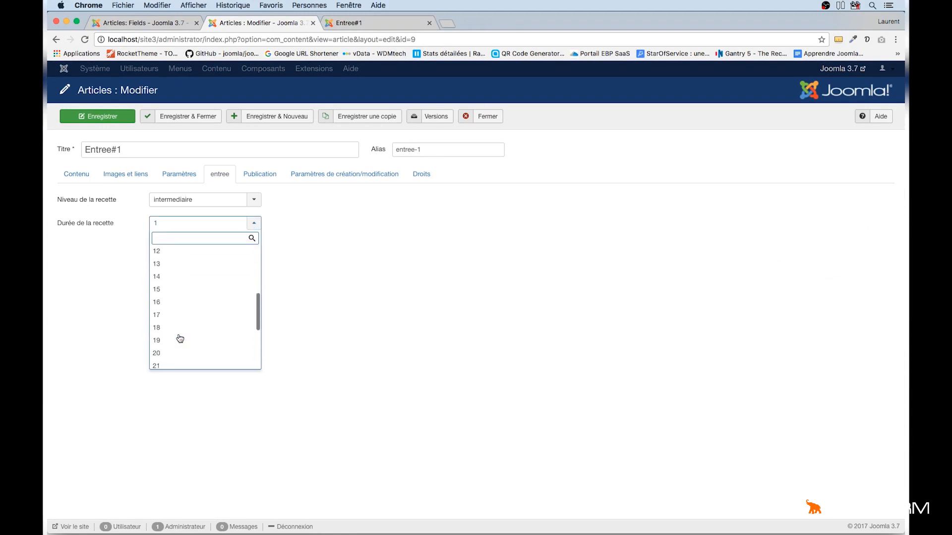
{"action": "scroll", "coordinate": [180, 338], "scroll_direction": "down", "scroll_amount": 3}
{"action": "scroll", "coordinate": [180, 338], "scroll_direction": "down", "scroll_amount": 3}
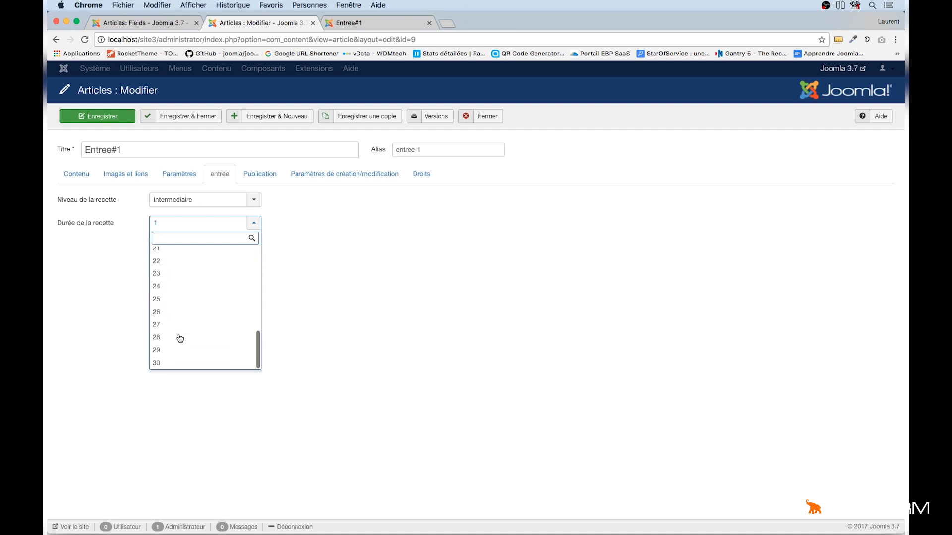
{"action": "scroll", "coordinate": [180, 338], "scroll_direction": "up", "scroll_amount": 2}
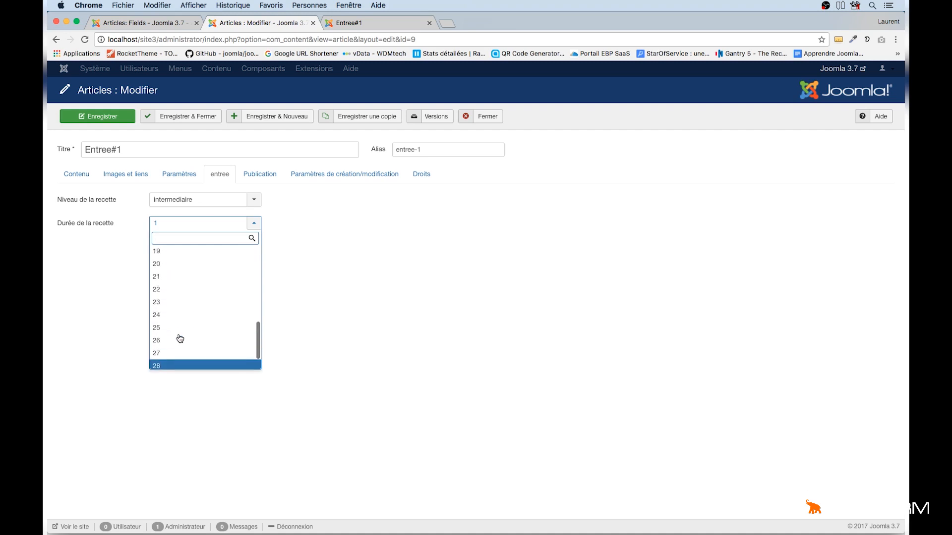
{"action": "left_click", "coordinate": [174, 265]}
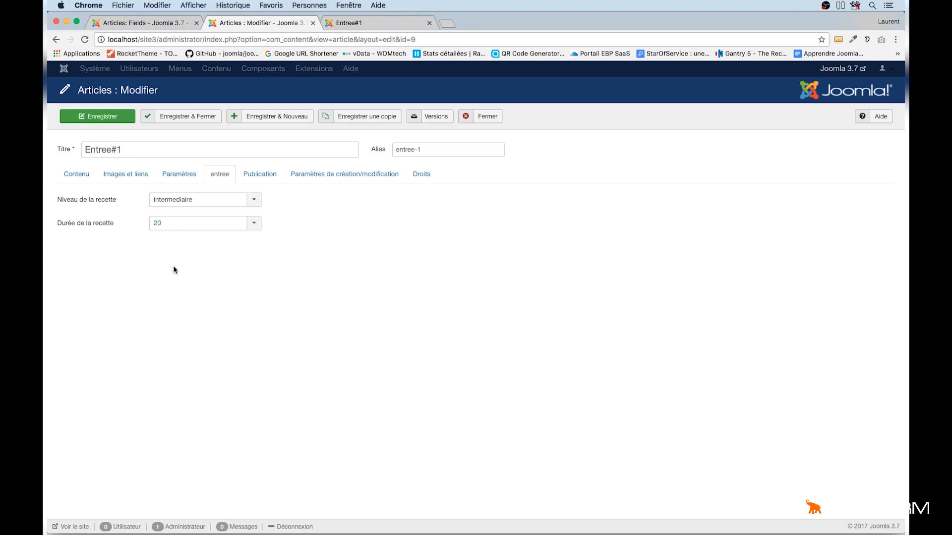
{"action": "left_click", "coordinate": [254, 224]}
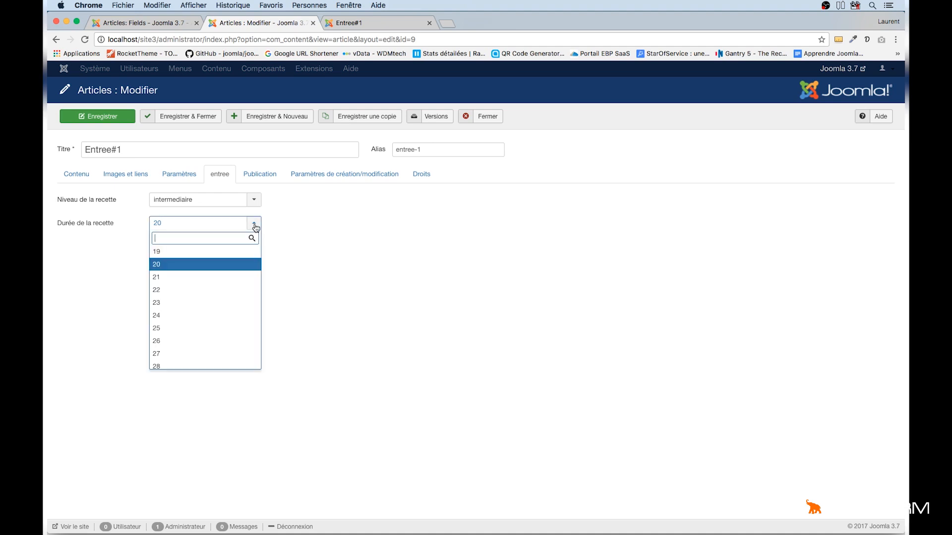
{"action": "scroll", "coordinate": [240, 256], "scroll_direction": "up", "scroll_amount": 5}
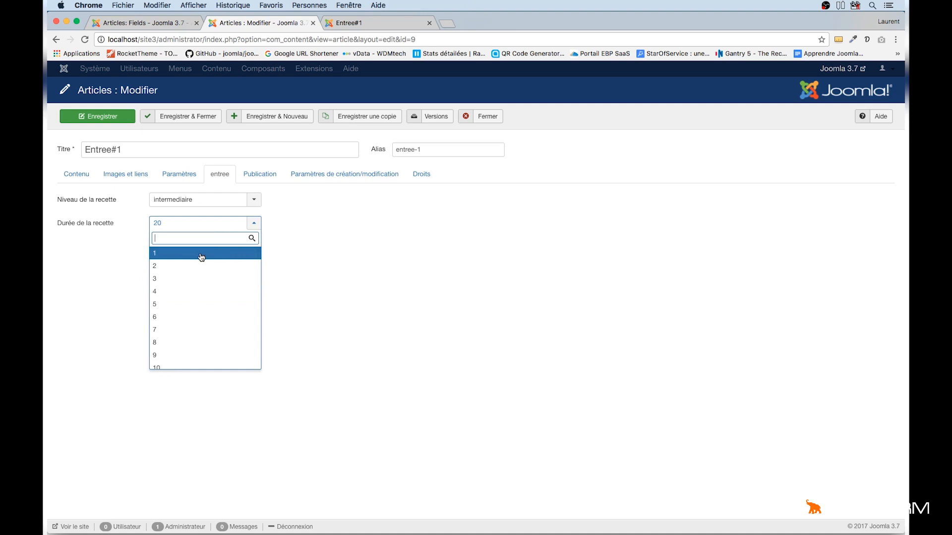
{"action": "left_click", "coordinate": [328, 227]}
{"action": "left_click", "coordinate": [101, 117]}
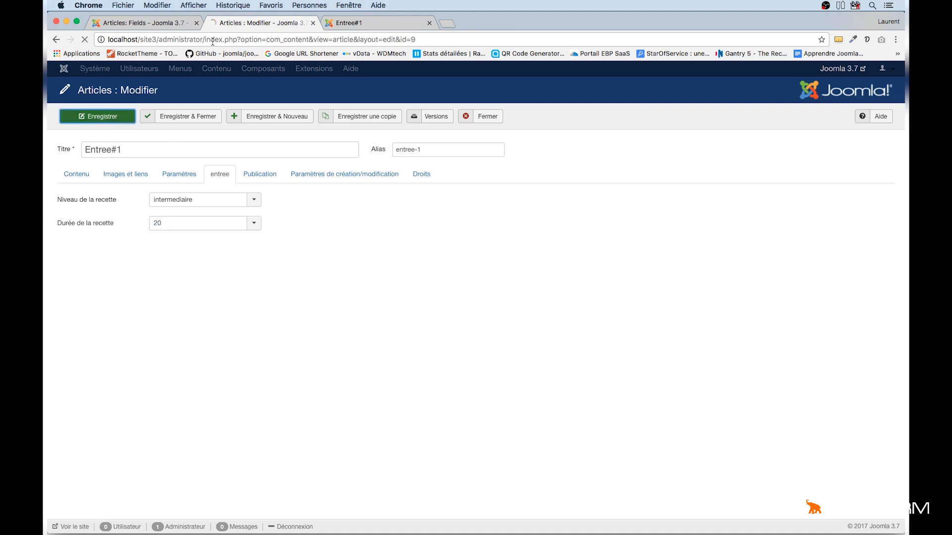
- Reload the public Entree#1 page and close the developer tools to check which recipe fields it displays
{"action": "left_click", "coordinate": [356, 22]}
{"action": "key", "text": "super+r"}
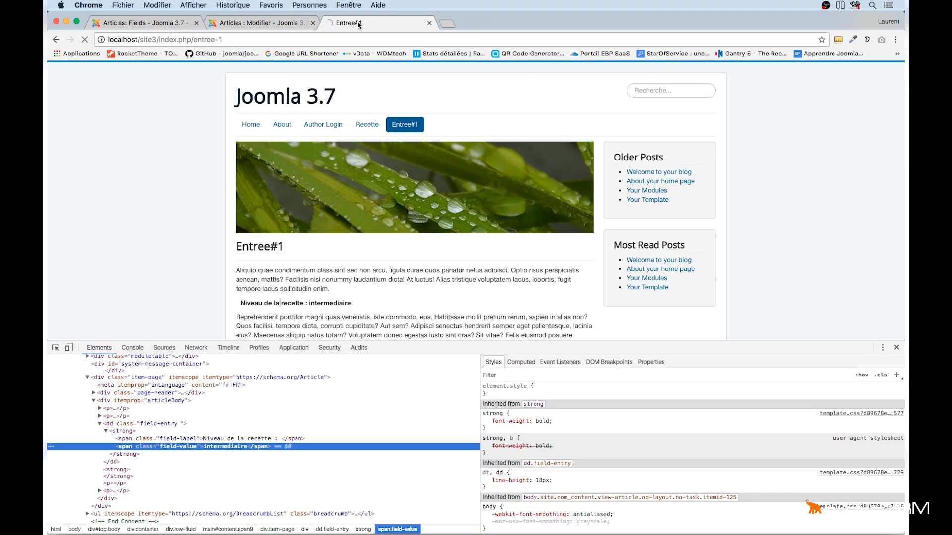
{"action": "left_click", "coordinate": [896, 347]}
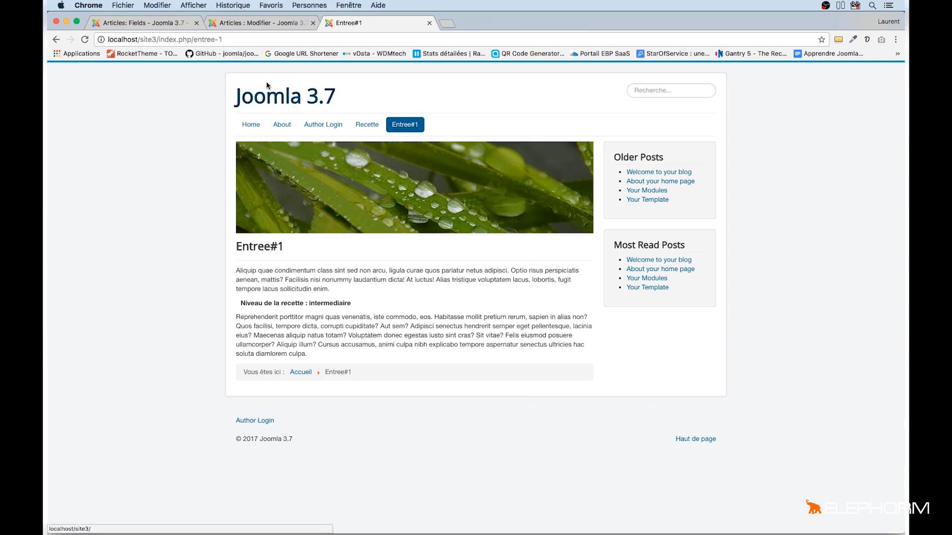
- Insert the Durée de la recette field on a new line below {field 9} in the Entree#1 article content
{"action": "left_click", "coordinate": [221, 25]}
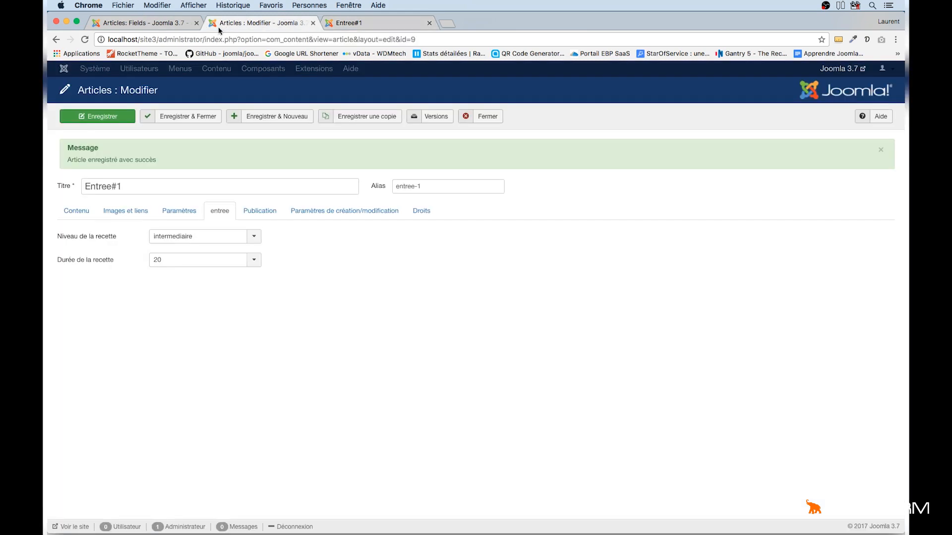
{"action": "left_click", "coordinate": [88, 212]}
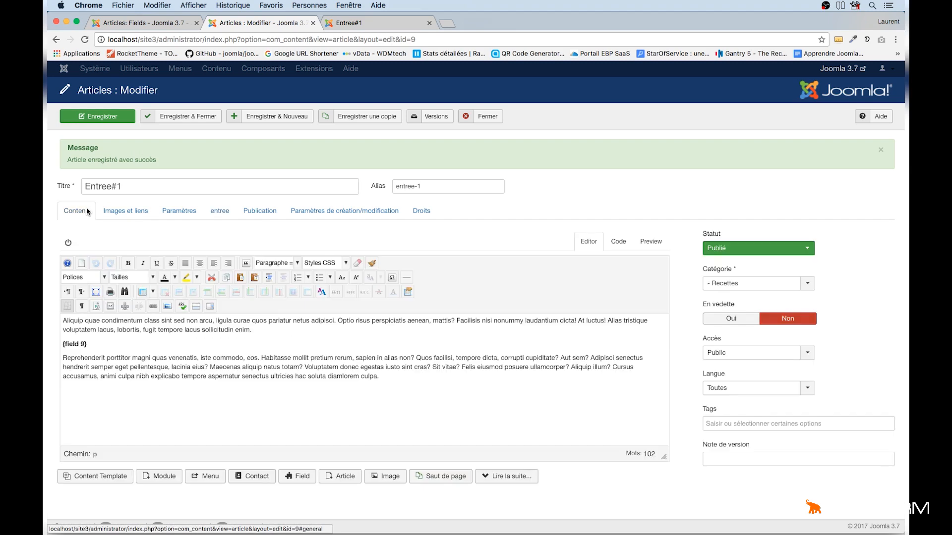
{"action": "left_click", "coordinate": [93, 346]}
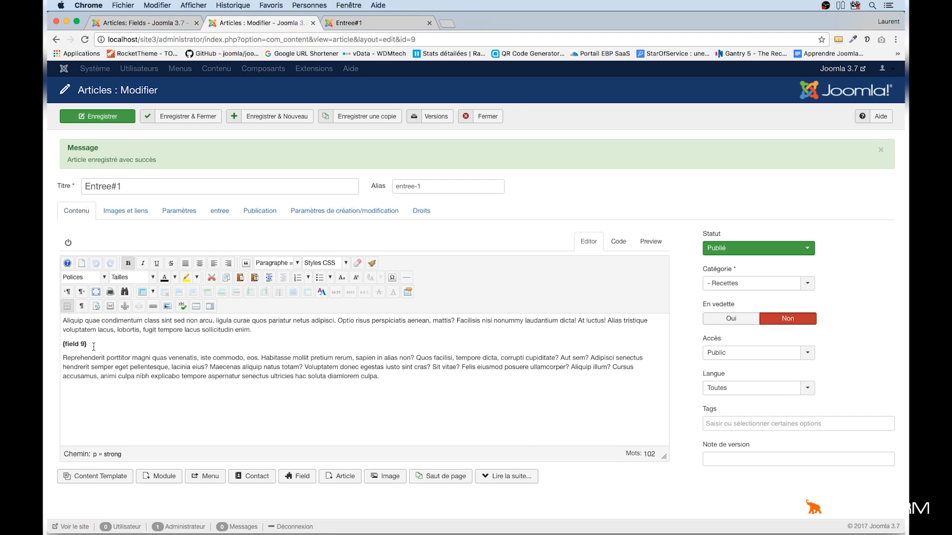
{"action": "key", "text": "Return"}
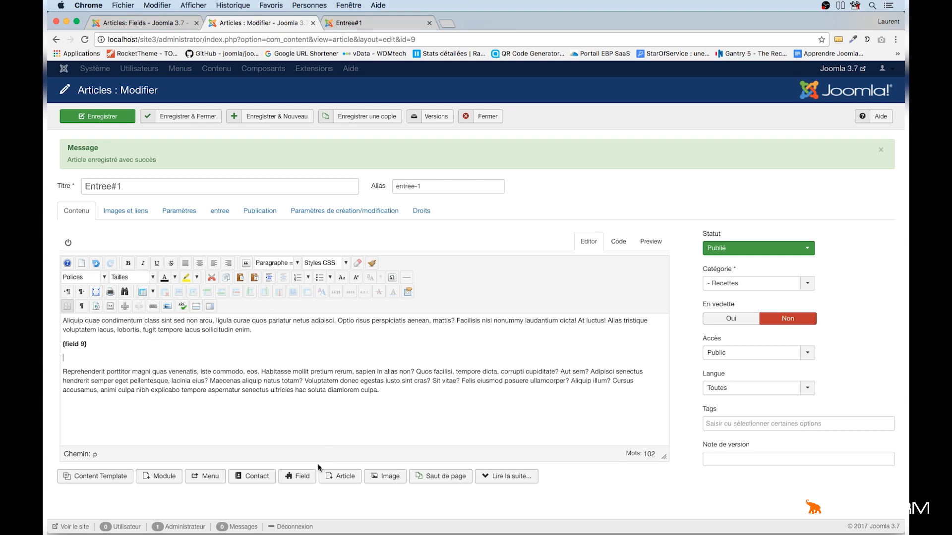
{"action": "left_click", "coordinate": [301, 477]}
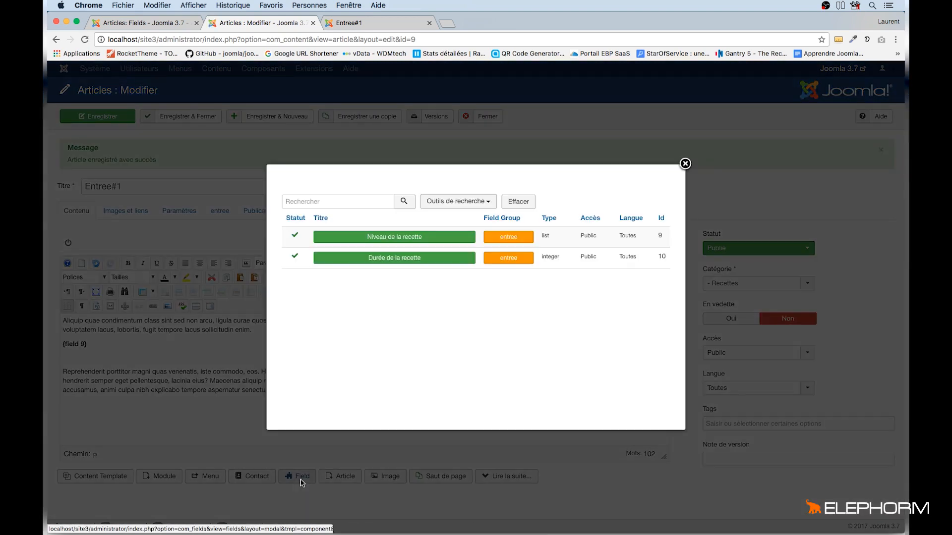
{"action": "left_click", "coordinate": [396, 259]}
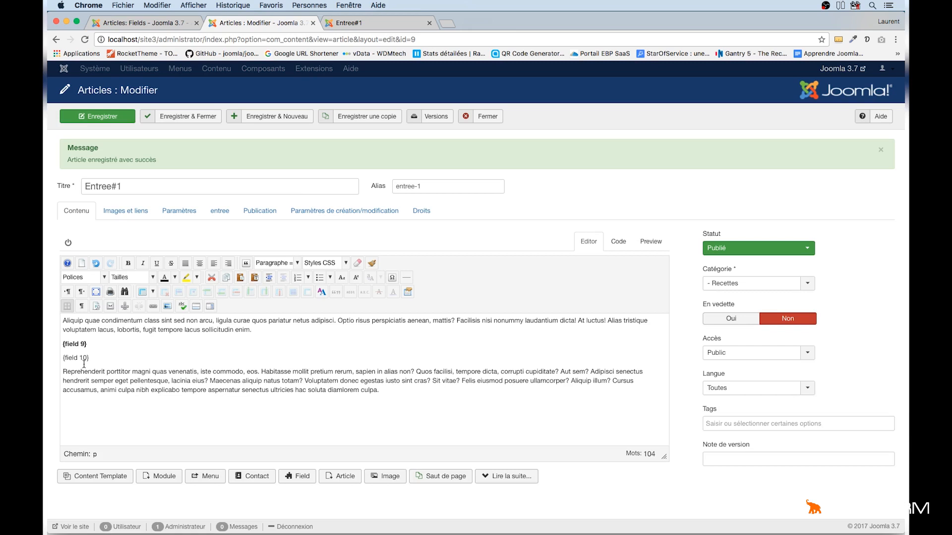
- Add the text "(en minutes)" after {field 10}, save the article, and reload the public Entree#1 page
{"action": "type", "text": "{en minutes}"}
{"action": "left_click", "coordinate": [103, 116]}
{"action": "left_click", "coordinate": [351, 23]}
{"action": "key", "text": "super+r"}
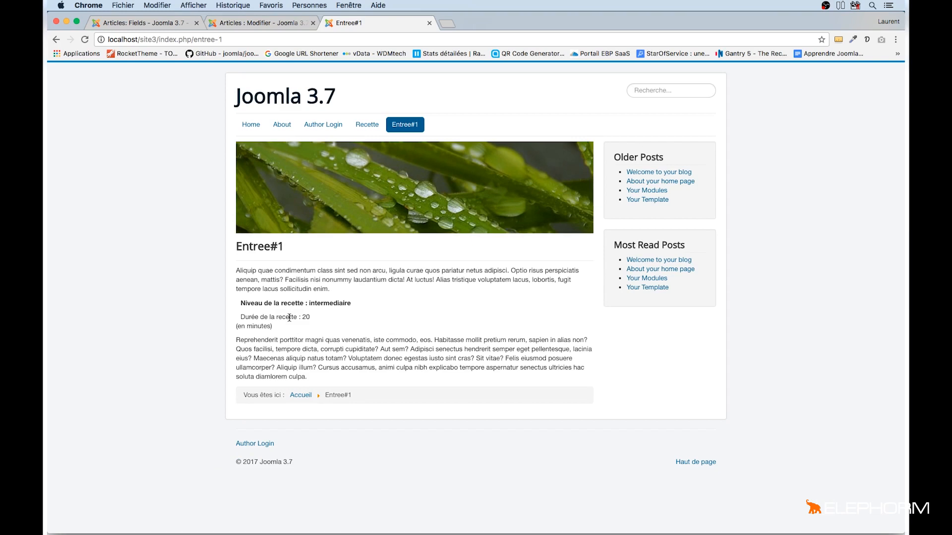
- Inspect the HTML markup generated for the Durée de la recette line, including its field-entry container and field-value span
{"action": "right_click", "coordinate": [288, 317]}
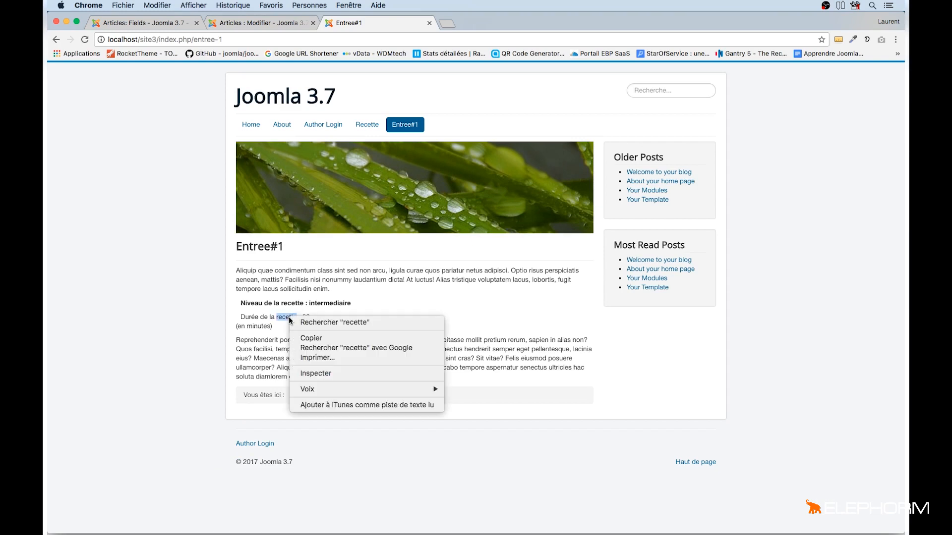
{"action": "left_click", "coordinate": [330, 373]}
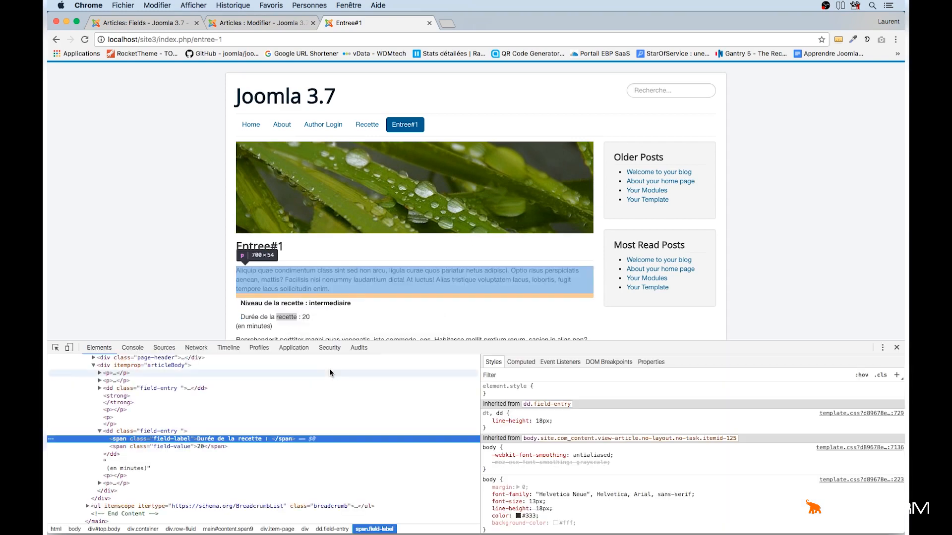
{"action": "left_click", "coordinate": [122, 448]}
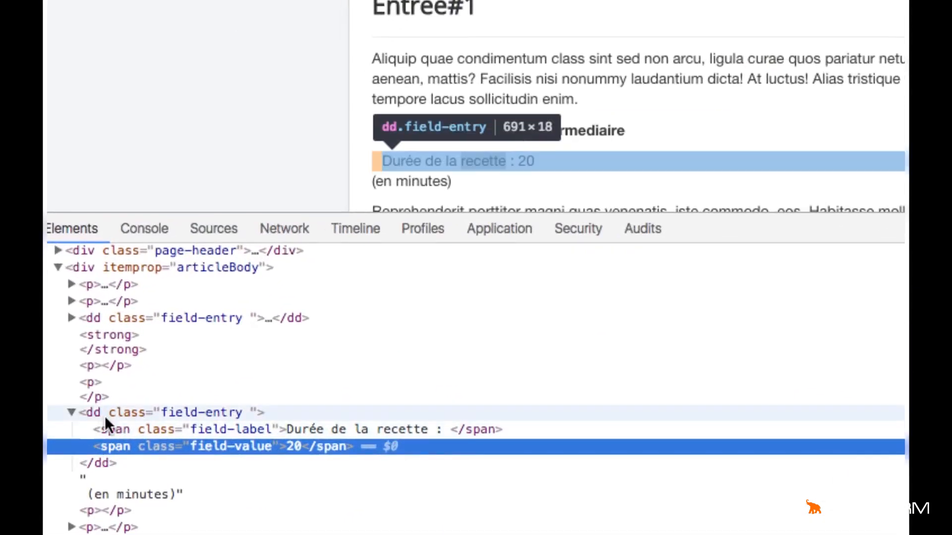
{"action": "left_click", "coordinate": [90, 412]}
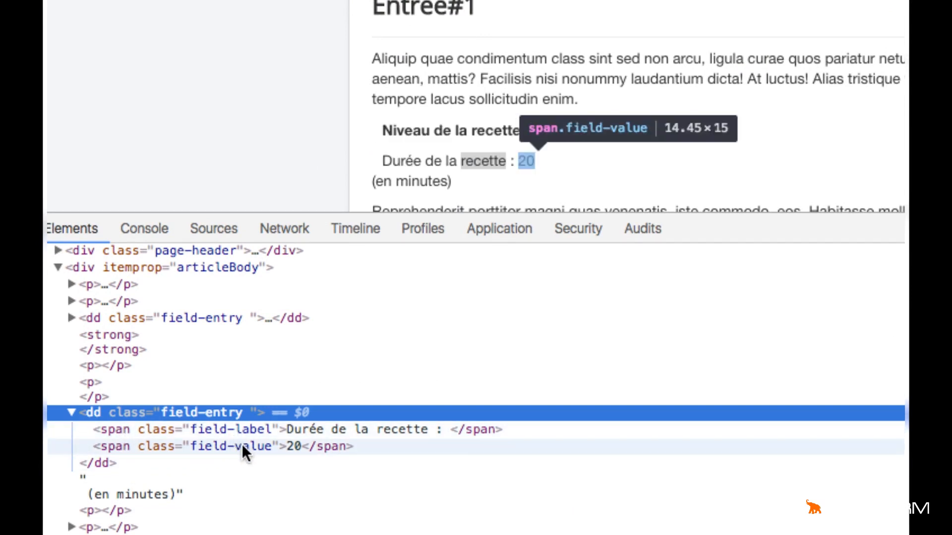
{"action": "scroll", "coordinate": [257, 446], "scroll_direction": "down", "scroll_amount": 4}
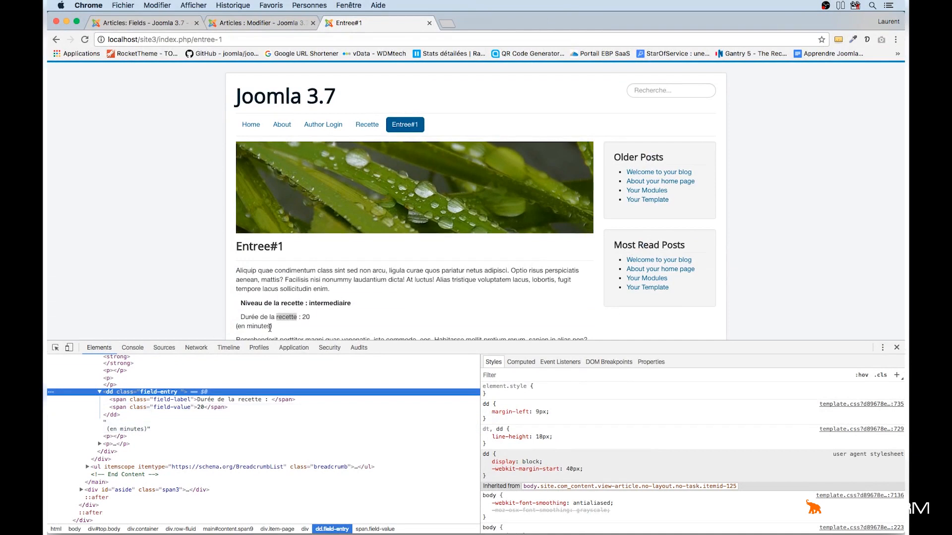
{"action": "left_click", "coordinate": [897, 348]}
- Delete "(en minutes)" after {field 10} in the article content, save, and reload the public Entree#1 page
{"action": "left_click", "coordinate": [160, 23]}
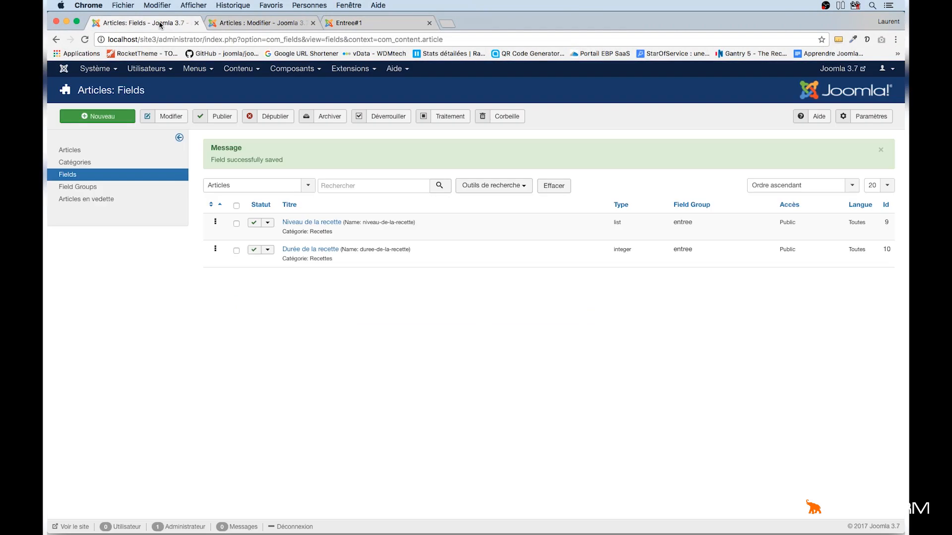
{"action": "left_click", "coordinate": [223, 23]}
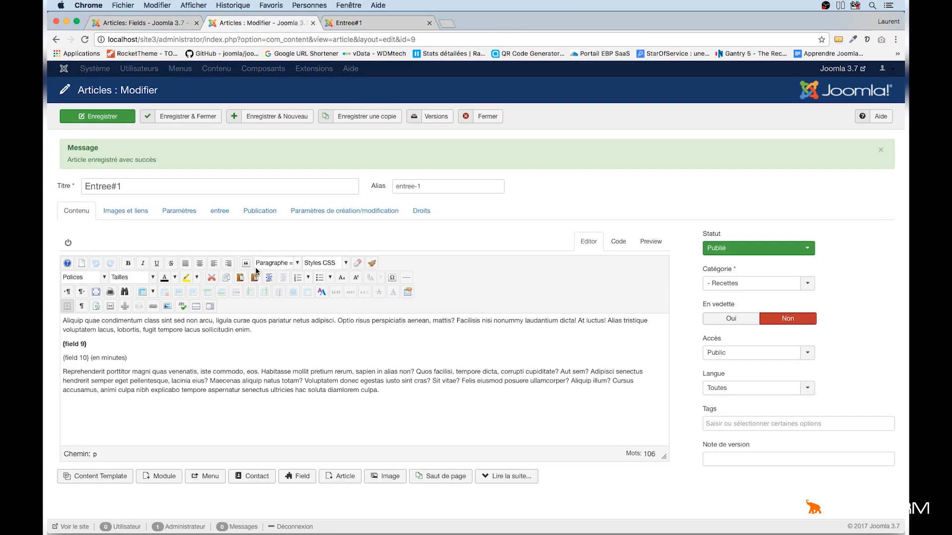
{"action": "left_click", "coordinate": [129, 357]}
{"action": "key", "text": "BackSpace"}
{"action": "key", "text": "BackSpace"}
{"action": "key", "text": "BackSpace"}
{"action": "key", "text": "BackSpace"}
{"action": "key", "text": "BackSpace"}
{"action": "key", "text": "BackSpace"}
{"action": "key", "text": "BackSpace"}
{"action": "key", "text": "BackSpace"}
{"action": "key", "text": "BackSpace"}
{"action": "key", "text": "BackSpace"}
{"action": "key", "text": "BackSpace"}
{"action": "key", "text": "BackSpace"}
{"action": "left_click", "coordinate": [112, 116]}
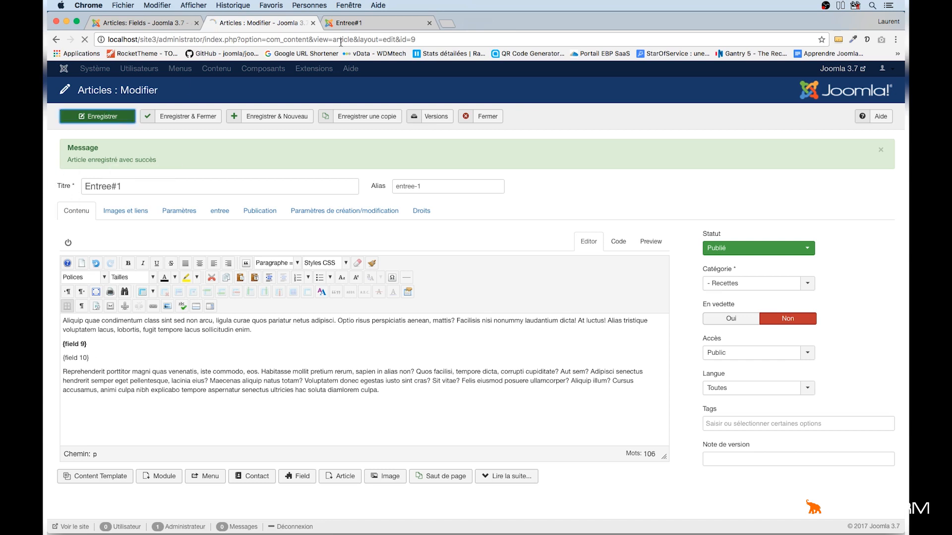
{"action": "left_click", "coordinate": [374, 23]}
{"action": "key", "text": "super+r"}
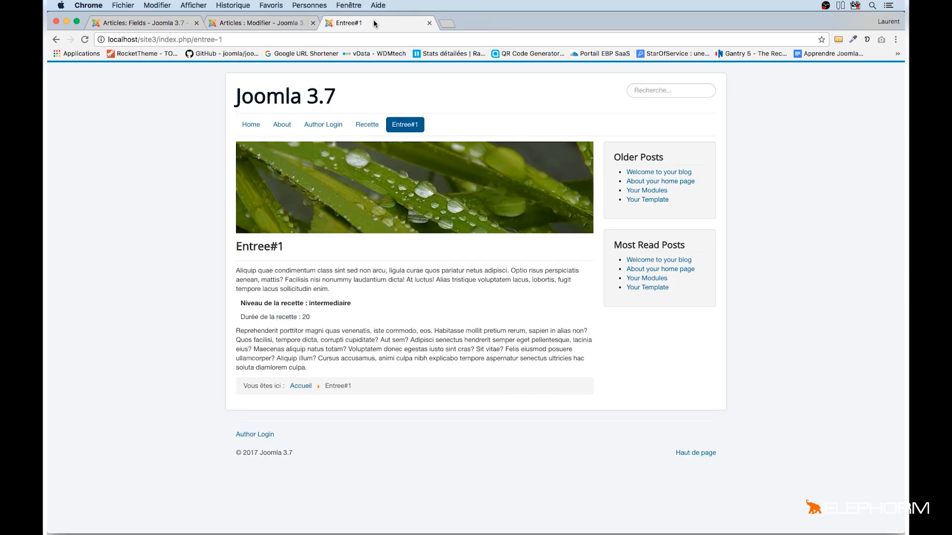
- Start a new article custom field from the fields list and title it Image
{"action": "left_click", "coordinate": [139, 25]}
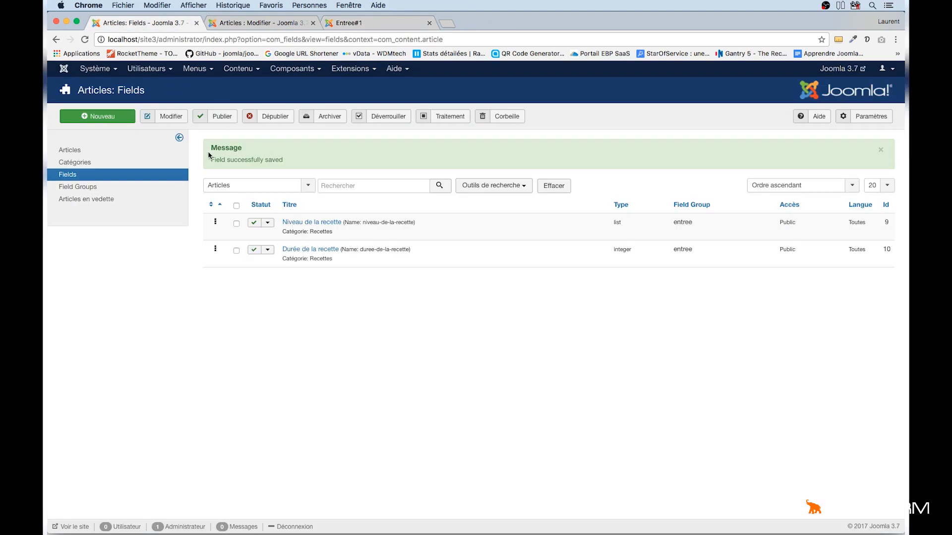
{"action": "left_click", "coordinate": [107, 117]}
{"action": "left_click", "coordinate": [177, 151]}
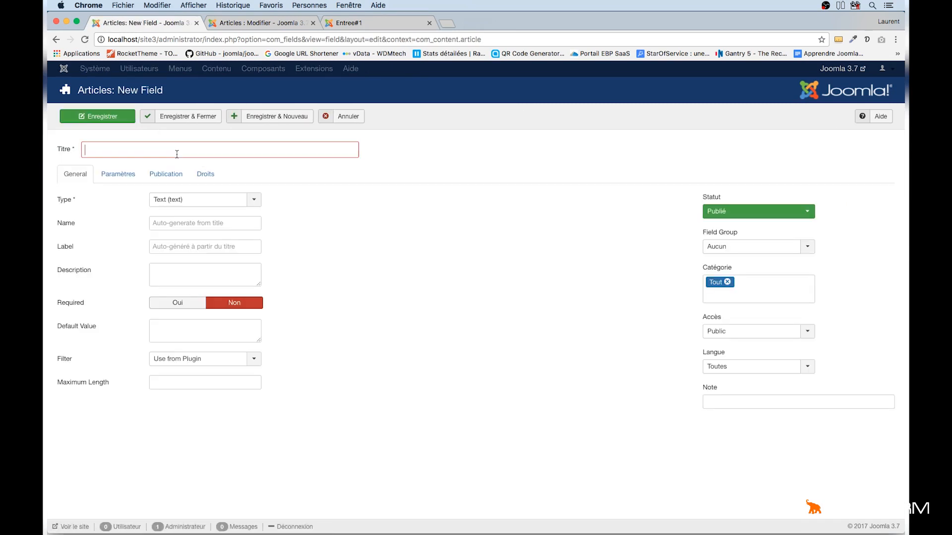
{"action": "type", "text": "Image"}
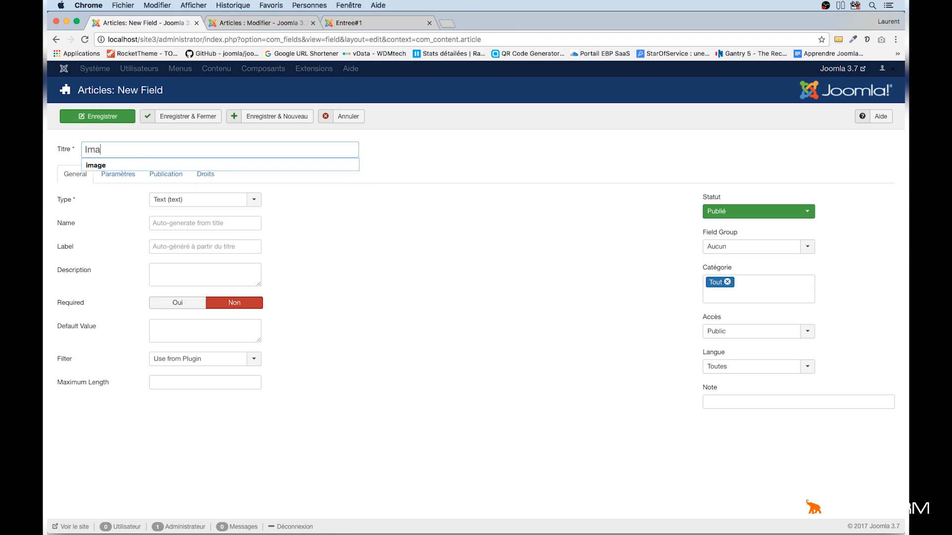
{"action": "left_click", "coordinate": [462, 218]}
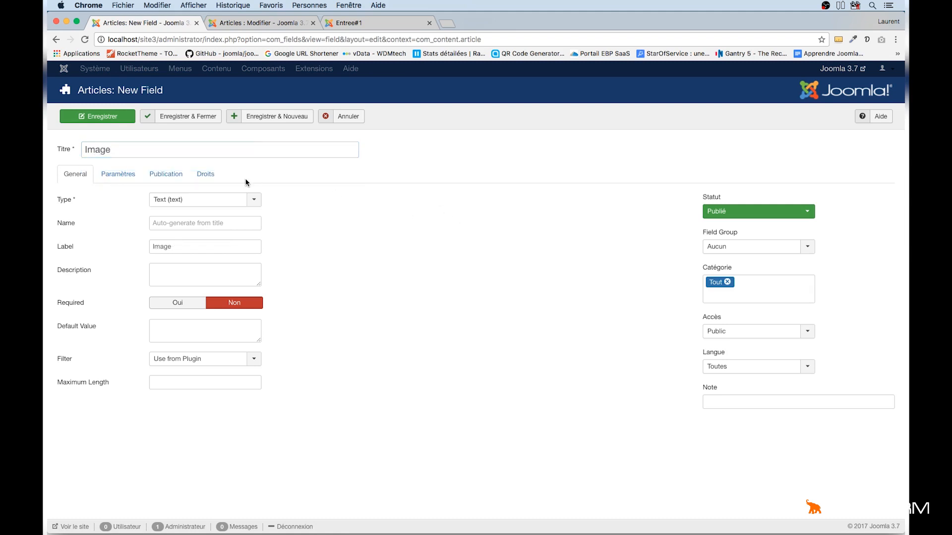
- Set the new field's type to Media (media) and its directory to recettes
{"action": "left_click", "coordinate": [253, 199]}
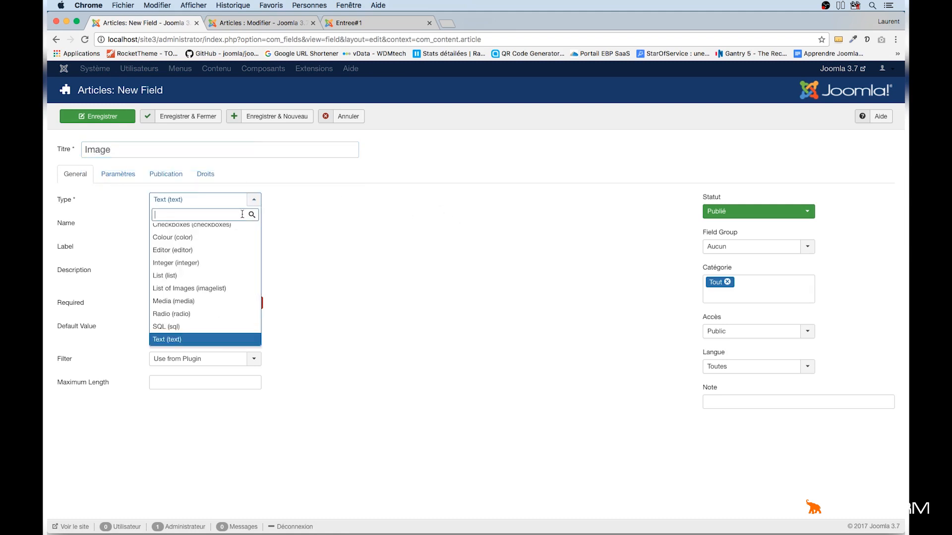
{"action": "left_click", "coordinate": [201, 302]}
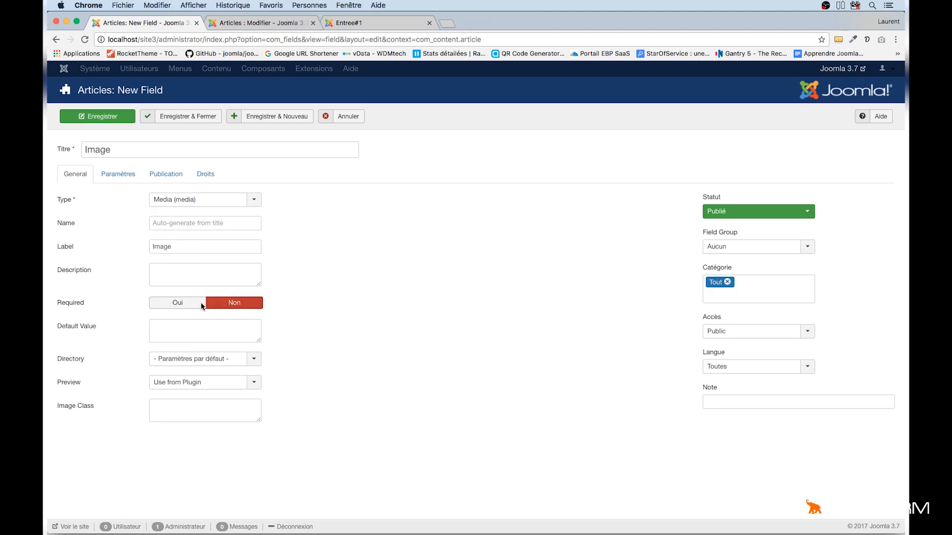
{"action": "left_click", "coordinate": [255, 360]}
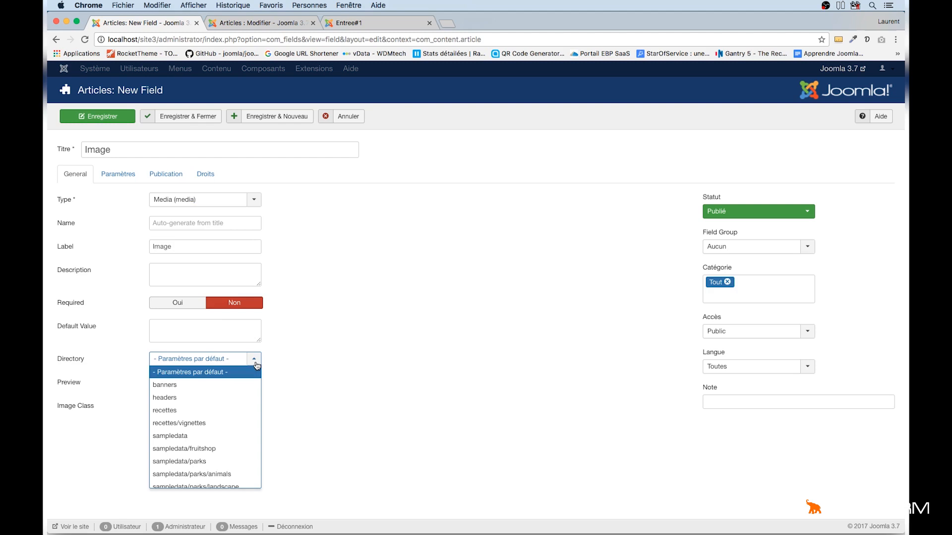
{"action": "left_click", "coordinate": [163, 411]}
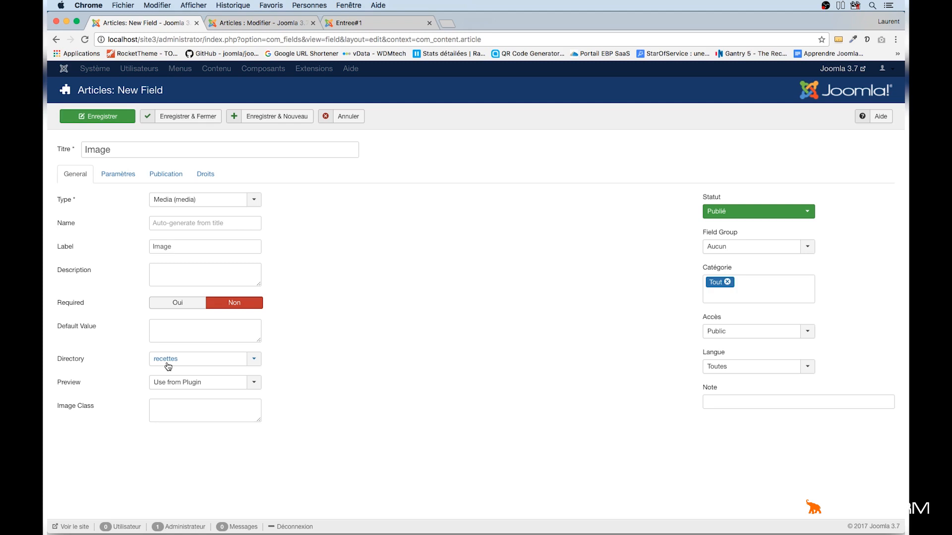
- Hide the Image field's label on display and set its automatic display to Non
{"action": "left_click", "coordinate": [130, 178]}
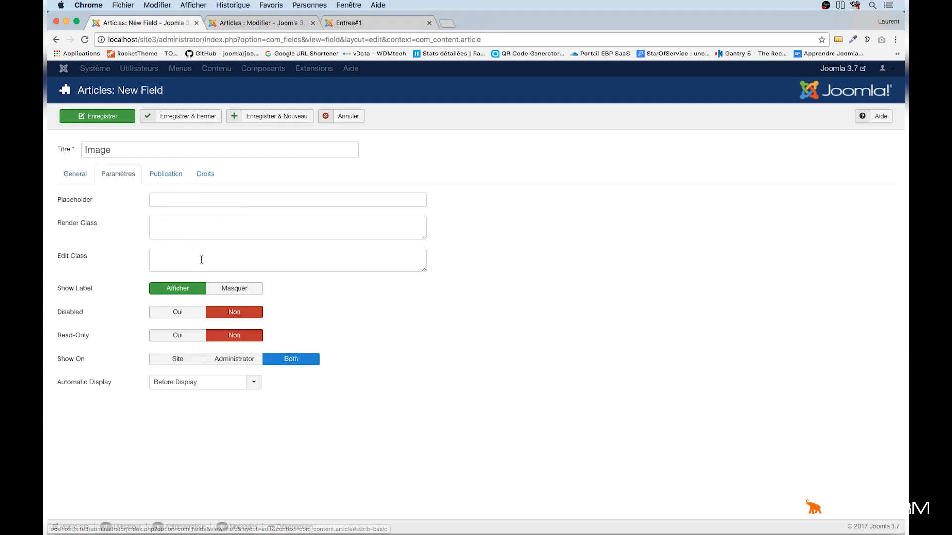
{"action": "left_click", "coordinate": [242, 294]}
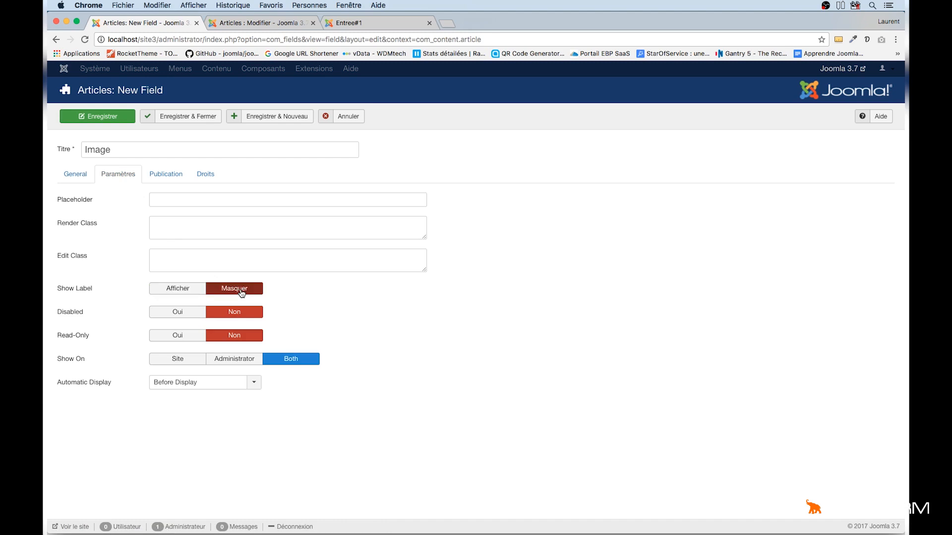
{"action": "left_click", "coordinate": [254, 385]}
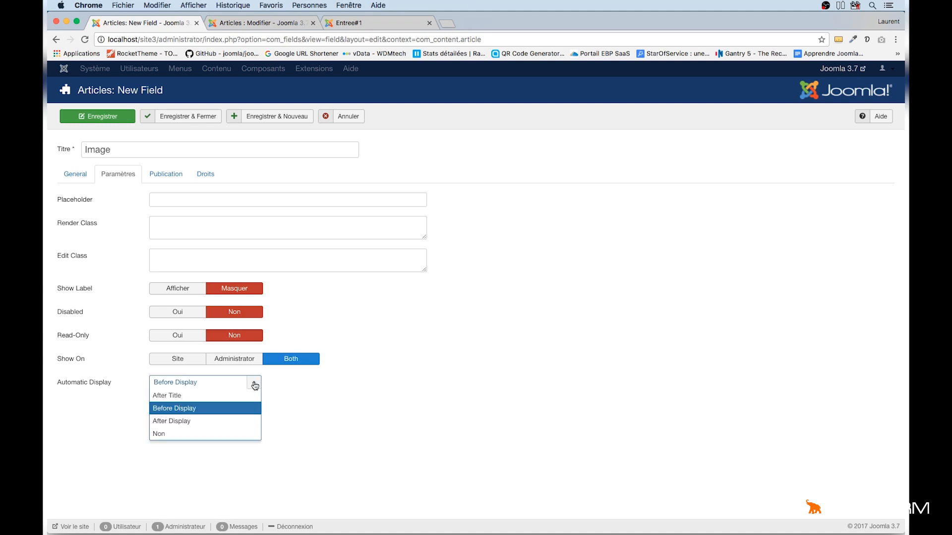
{"action": "left_click", "coordinate": [172, 434]}
- Assign the Image field to the entree field group and only the Recettes category, and save and close it
{"action": "left_click", "coordinate": [74, 174]}
{"action": "left_click", "coordinate": [804, 246]}
{"action": "left_click", "coordinate": [729, 273]}
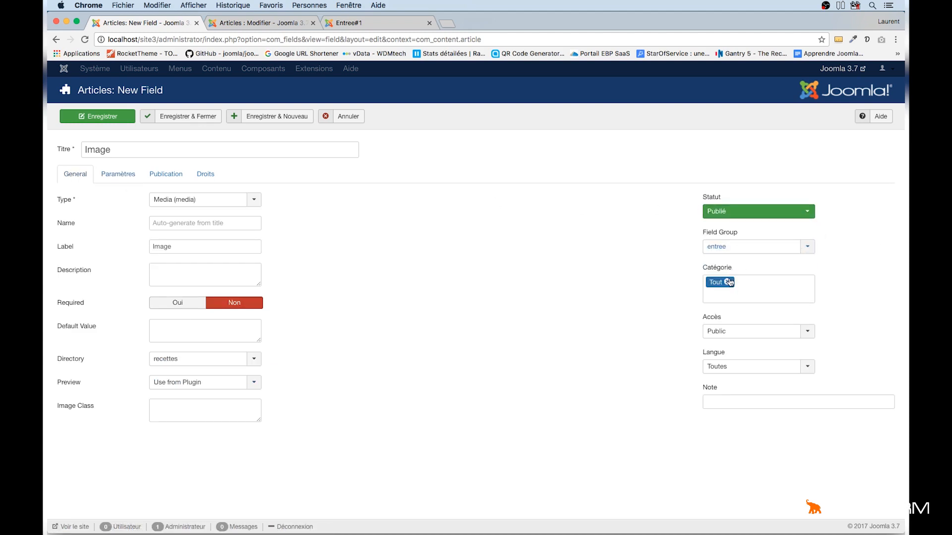
{"action": "left_click", "coordinate": [729, 281]}
{"action": "left_click", "coordinate": [751, 282]}
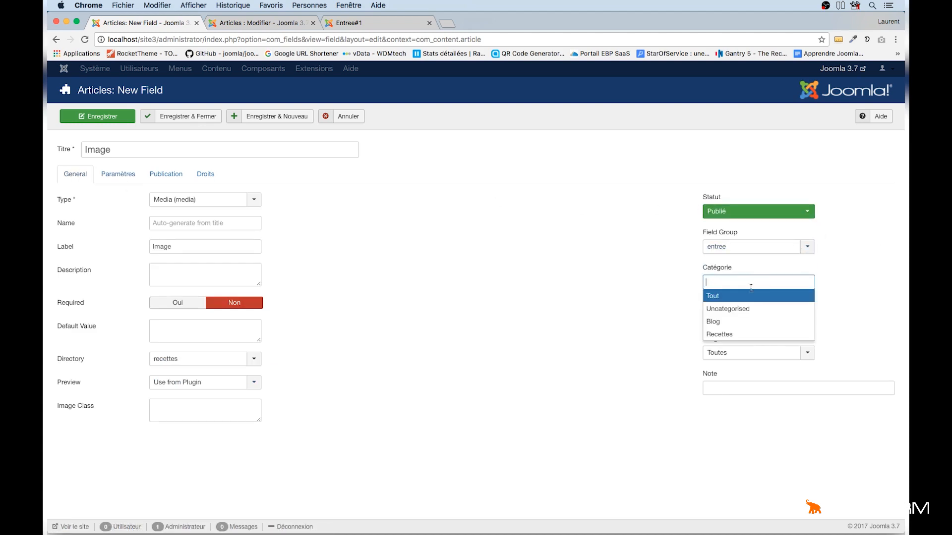
{"action": "left_click", "coordinate": [728, 335]}
{"action": "left_click", "coordinate": [195, 119]}
- Save and close the Entree#1 article and reopen it for editing
{"action": "left_click", "coordinate": [260, 23]}
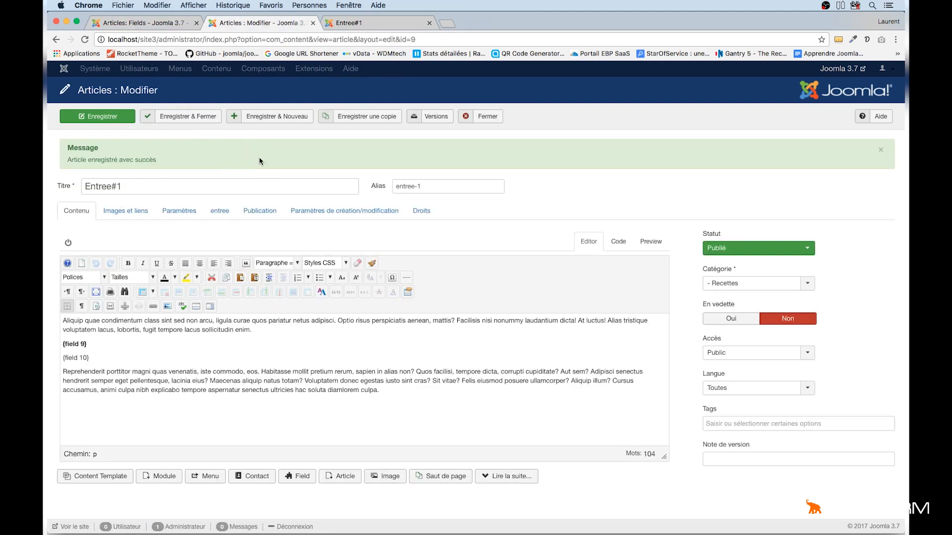
{"action": "left_click", "coordinate": [199, 119]}
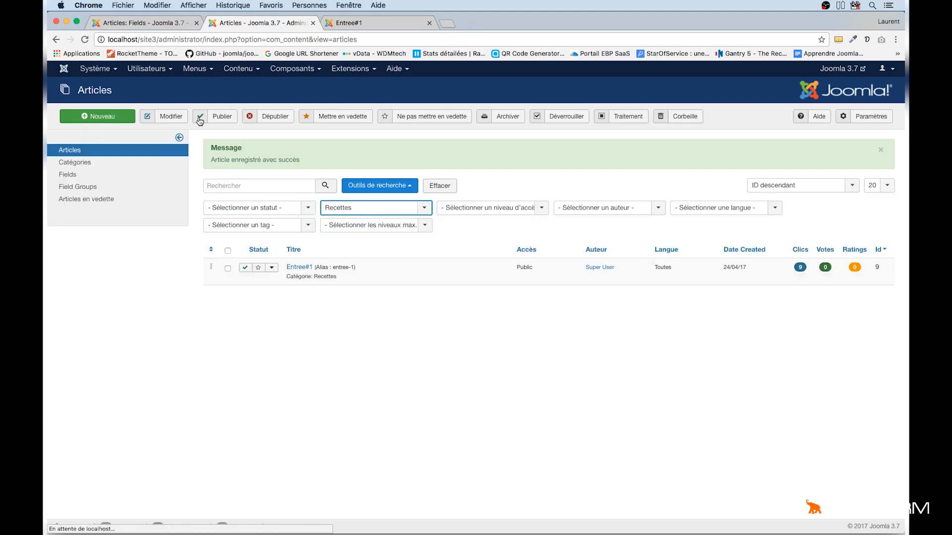
{"action": "left_click", "coordinate": [305, 268]}
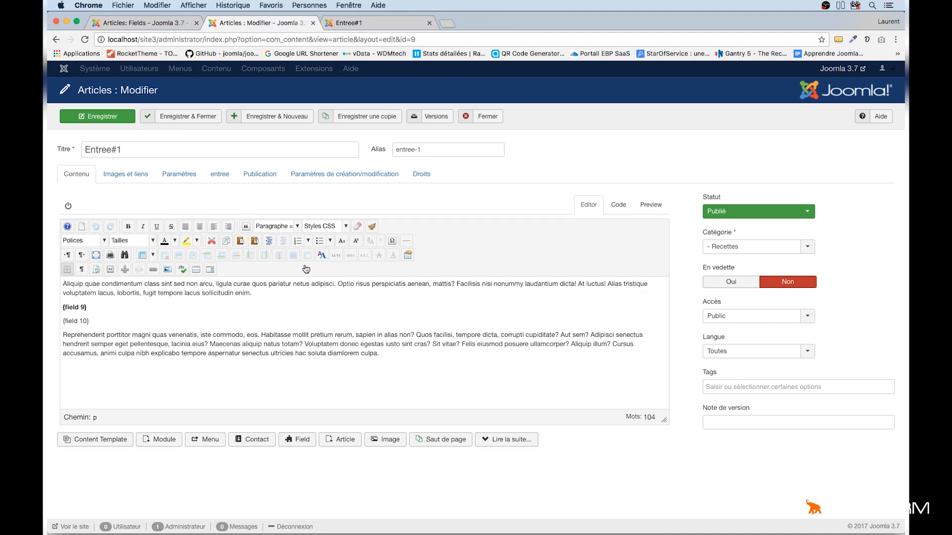
- Set the article's Image custom field to l272575153.jpg from the recettes folder
{"action": "left_click", "coordinate": [223, 177]}
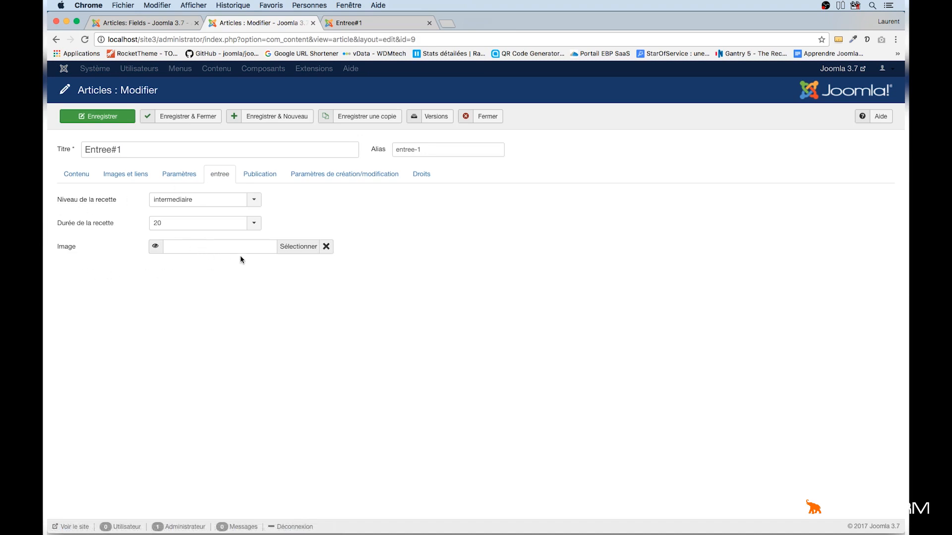
{"action": "left_click", "coordinate": [298, 246]}
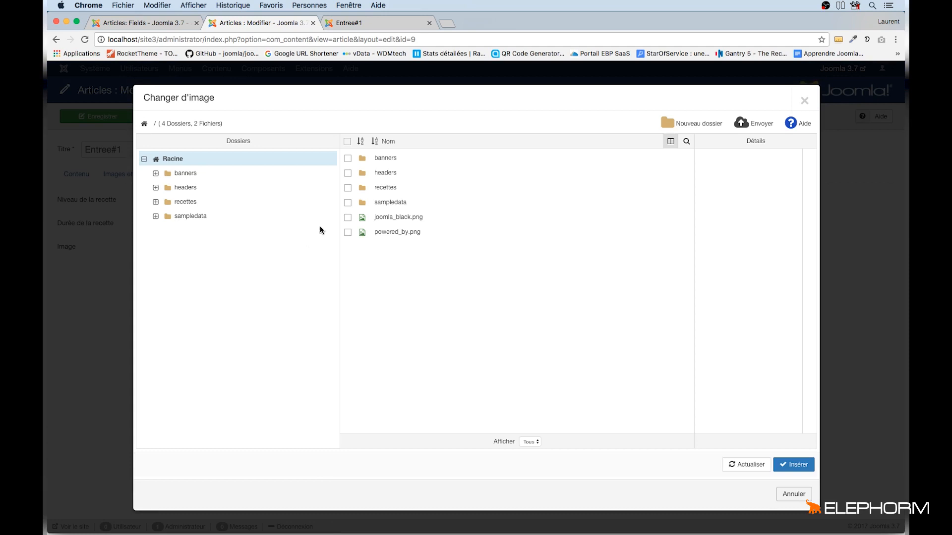
{"action": "left_click", "coordinate": [385, 190]}
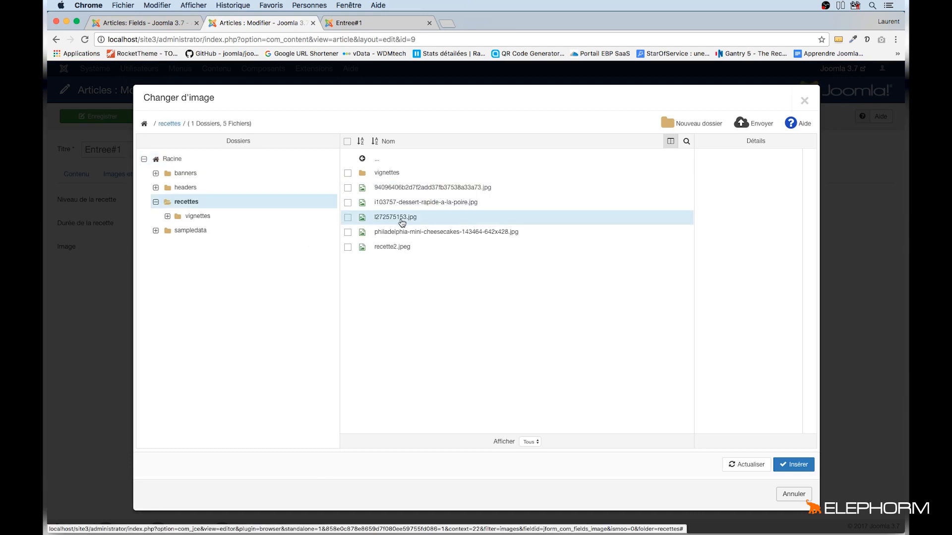
{"action": "left_click", "coordinate": [401, 220]}
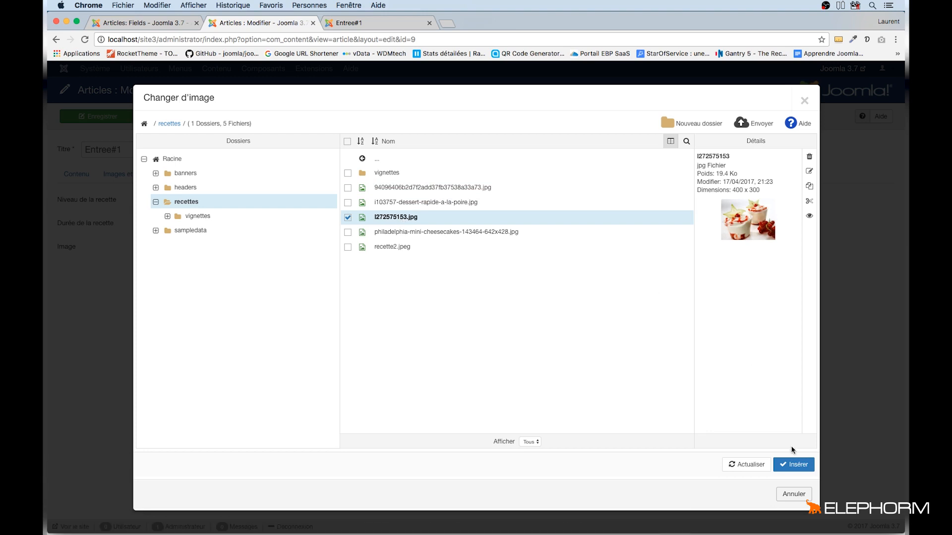
{"action": "left_click", "coordinate": [790, 465]}
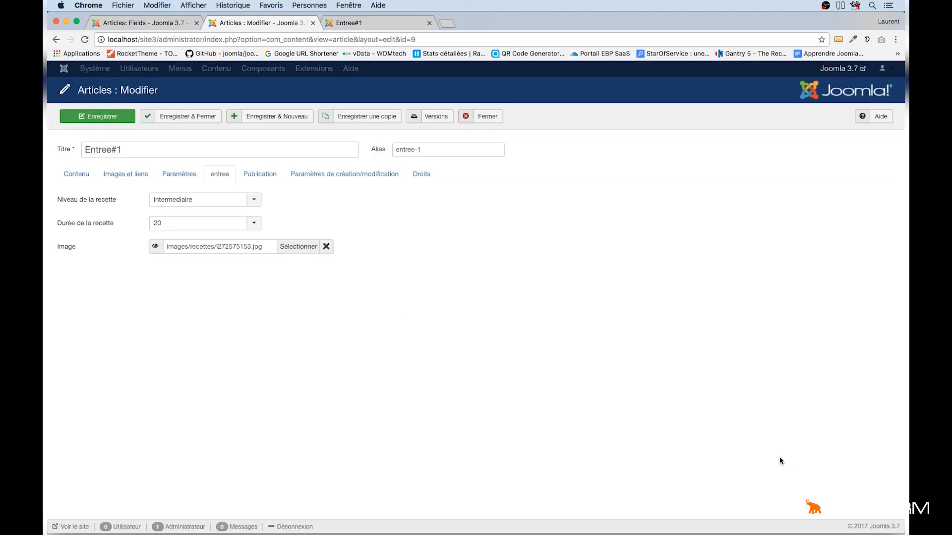
- Insert the Image custom field in the article content just before the "Reprehenderit" paragraph
{"action": "left_click", "coordinate": [82, 176]}
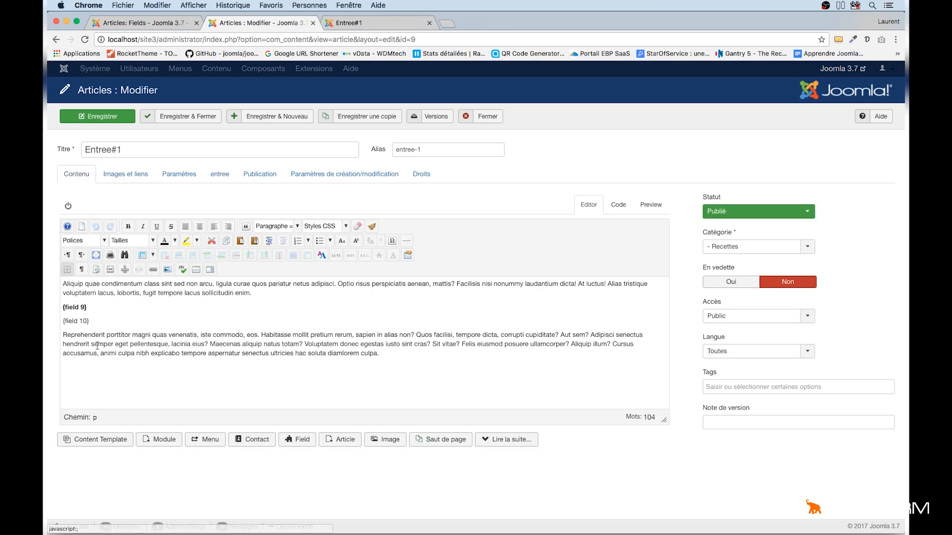
{"action": "left_click", "coordinate": [63, 335]}
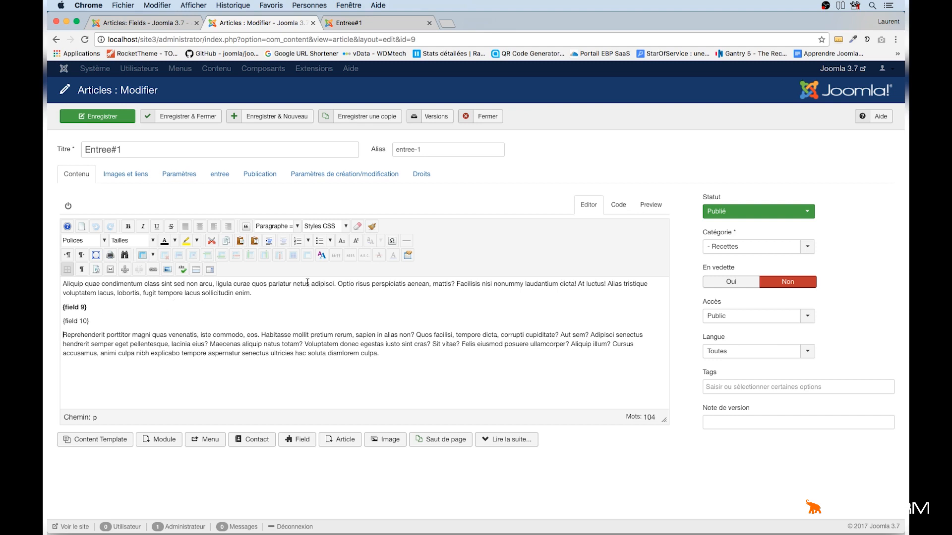
{"action": "left_click", "coordinate": [297, 440]}
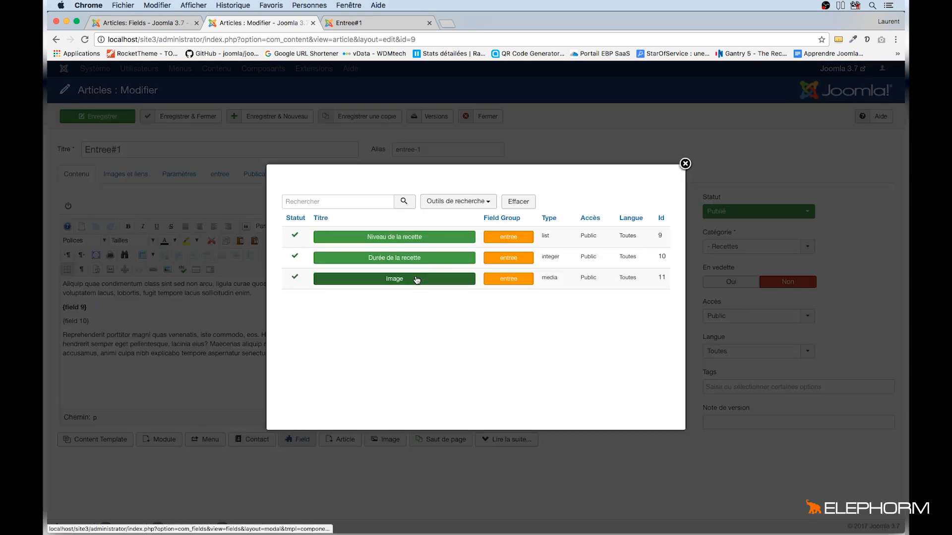
{"action": "left_click", "coordinate": [417, 280]}
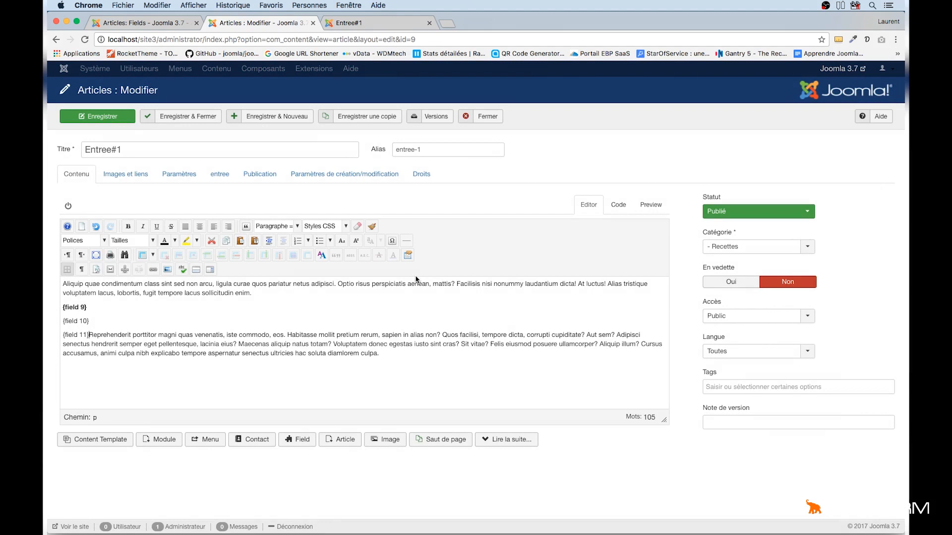
- Save the article and reload the public Entree#1 page to view the inserted image field
{"action": "left_click", "coordinate": [116, 122]}
{"action": "left_click", "coordinate": [345, 23]}
{"action": "key", "text": "super+r"}
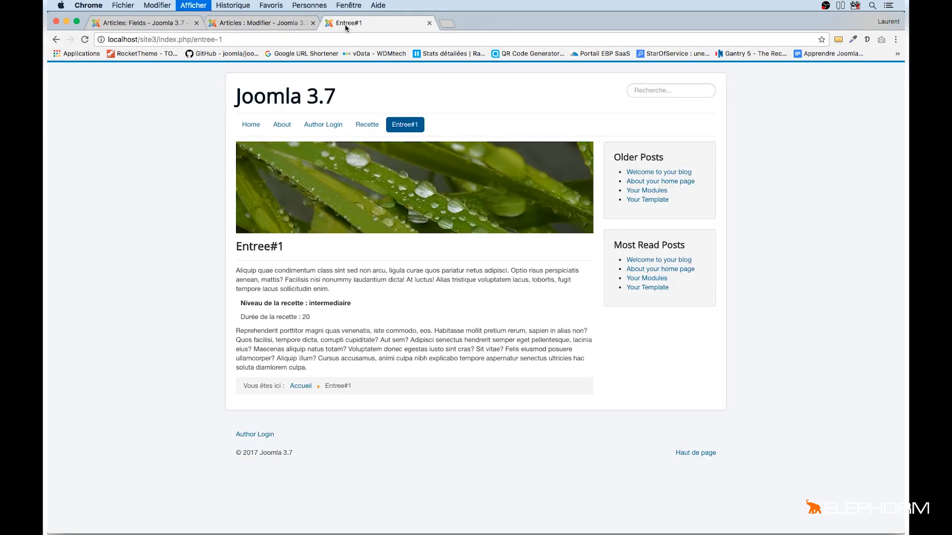
{"action": "scroll", "coordinate": [508, 365], "scroll_direction": "down", "scroll_amount": 3}
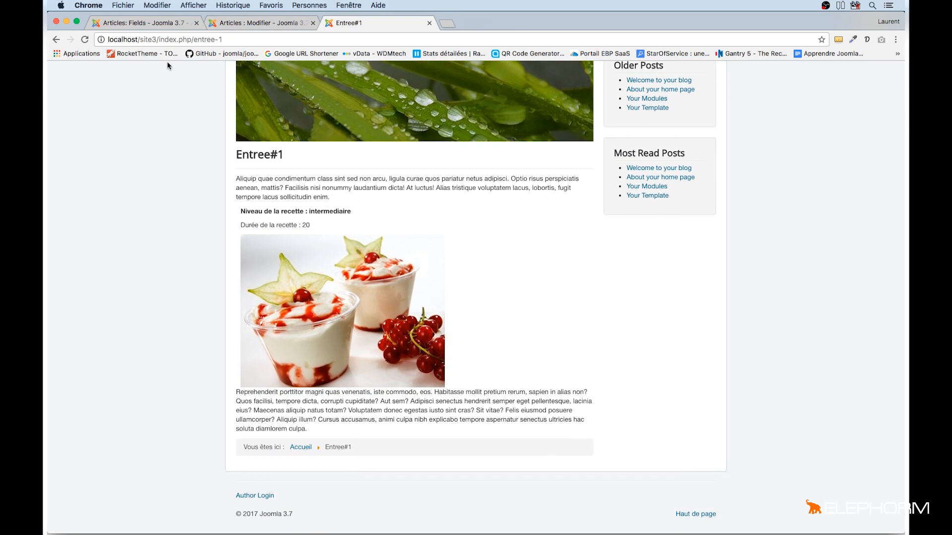
- Start a new article custom field titled Vignettes with the type List of Images (imagelist)
{"action": "left_click", "coordinate": [164, 25]}
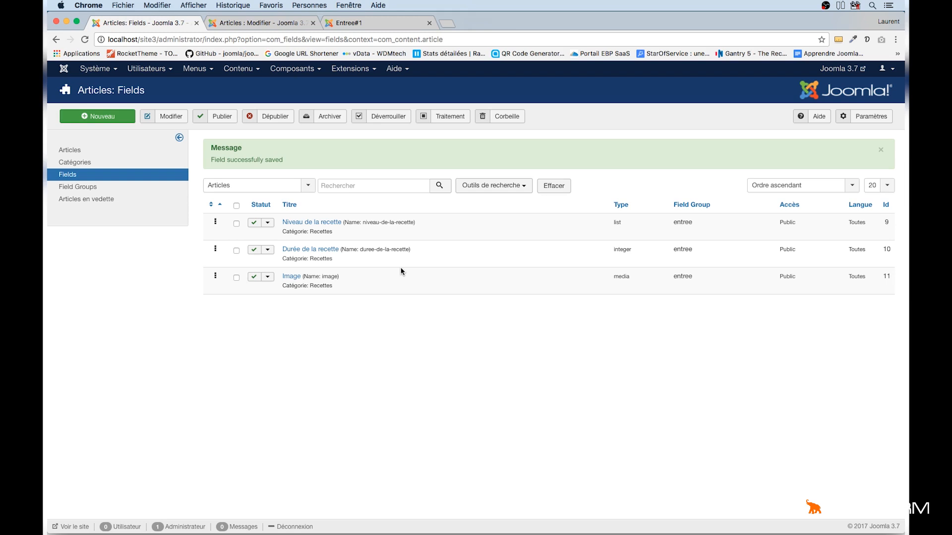
{"action": "left_click", "coordinate": [119, 117]}
{"action": "left_click", "coordinate": [179, 153]}
{"action": "type", "text": "Vignettes"}
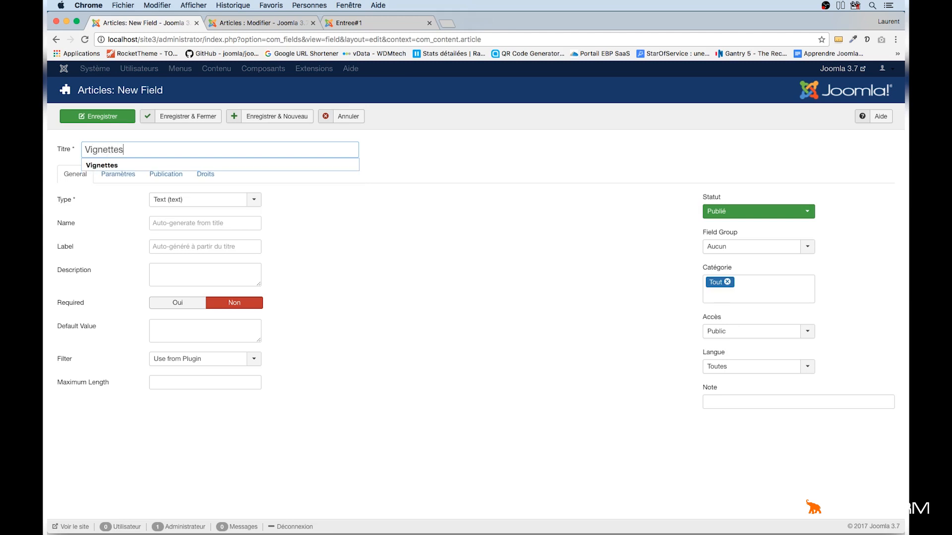
{"action": "left_click", "coordinate": [254, 200]}
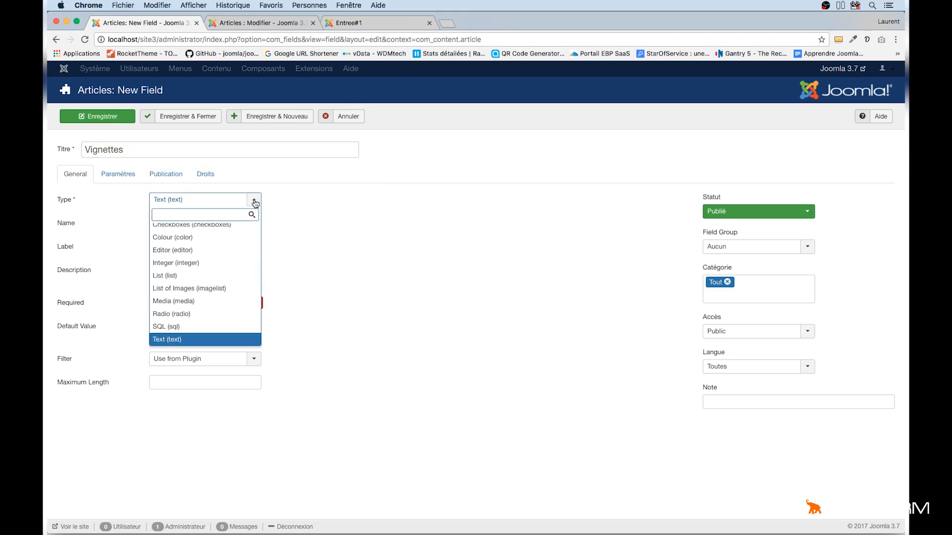
{"action": "left_click", "coordinate": [196, 295]}
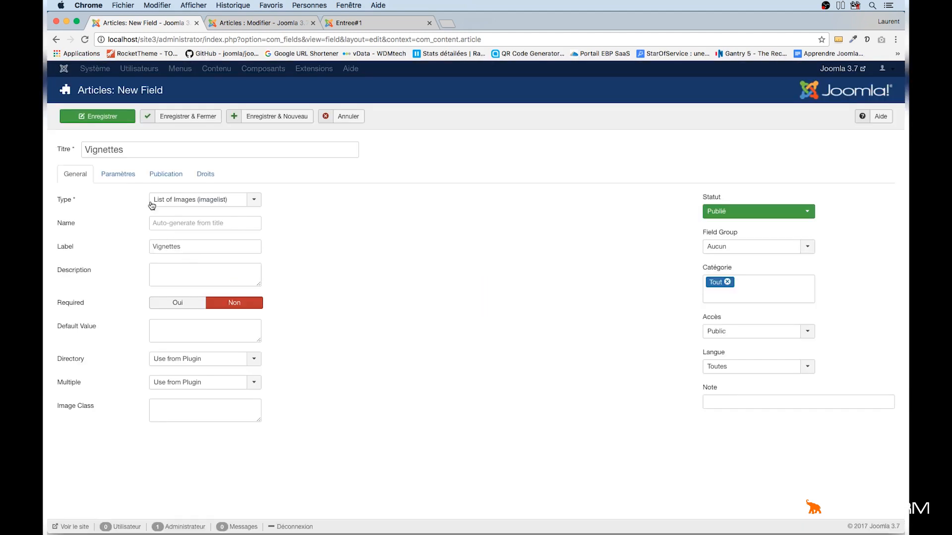
- Hide the Vignettes field's label on display and set its automatic display to Non
{"action": "left_click", "coordinate": [125, 175]}
{"action": "left_click", "coordinate": [226, 290]}
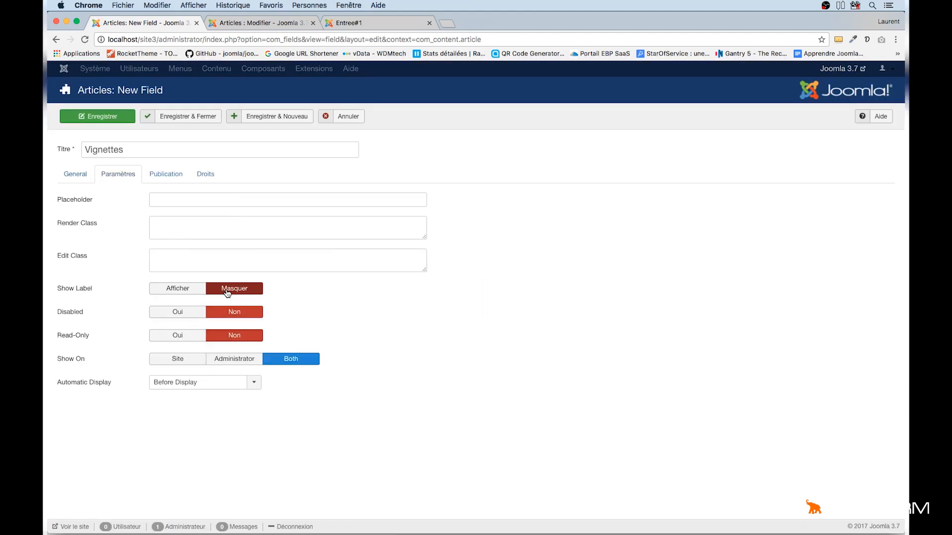
{"action": "left_click", "coordinate": [253, 383]}
{"action": "left_click", "coordinate": [208, 438]}
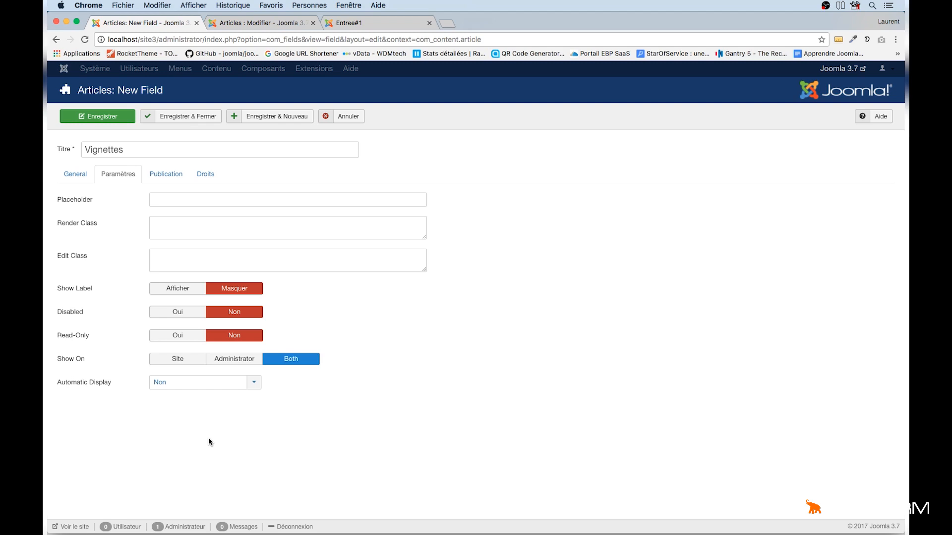
- Review the choices of the Vignettes field's Multiple setting without changing it, and save and close the field
{"action": "left_click", "coordinate": [78, 175]}
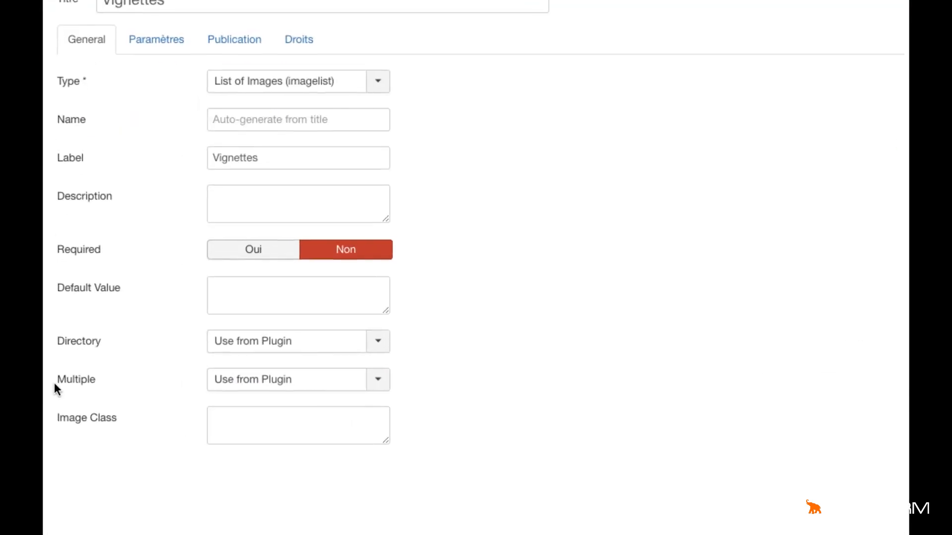
{"action": "mouse_move", "coordinate": [72, 389]}
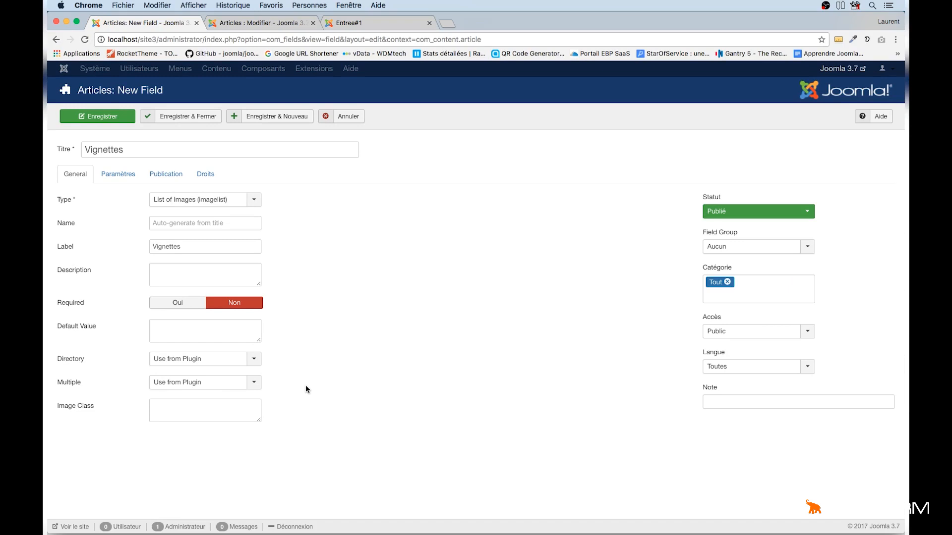
{"action": "left_click", "coordinate": [255, 384]}
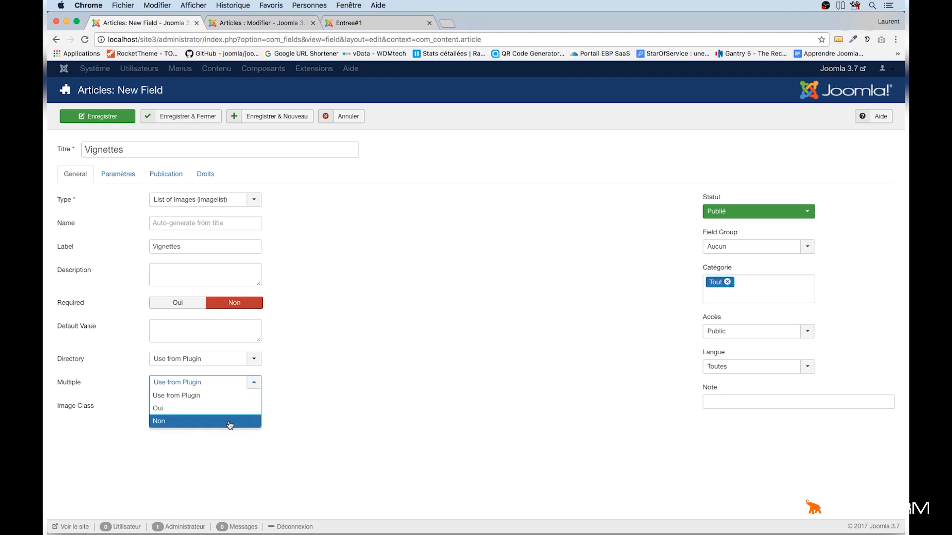
{"action": "left_click", "coordinate": [311, 400]}
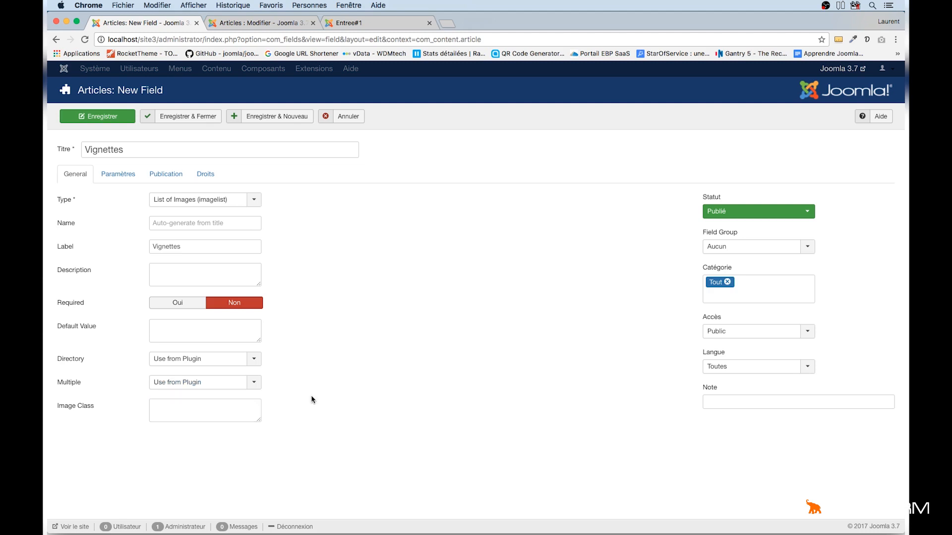
{"action": "left_click", "coordinate": [181, 121]}
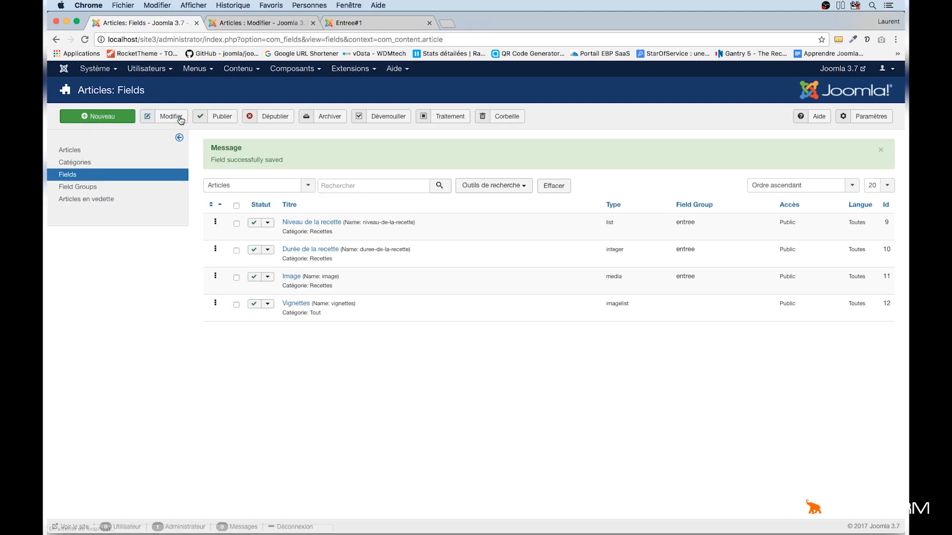
- Close and reopen Entree#1 to check how its custom fields are grouped, and close it and return to the fields list
{"action": "left_click", "coordinate": [236, 25]}
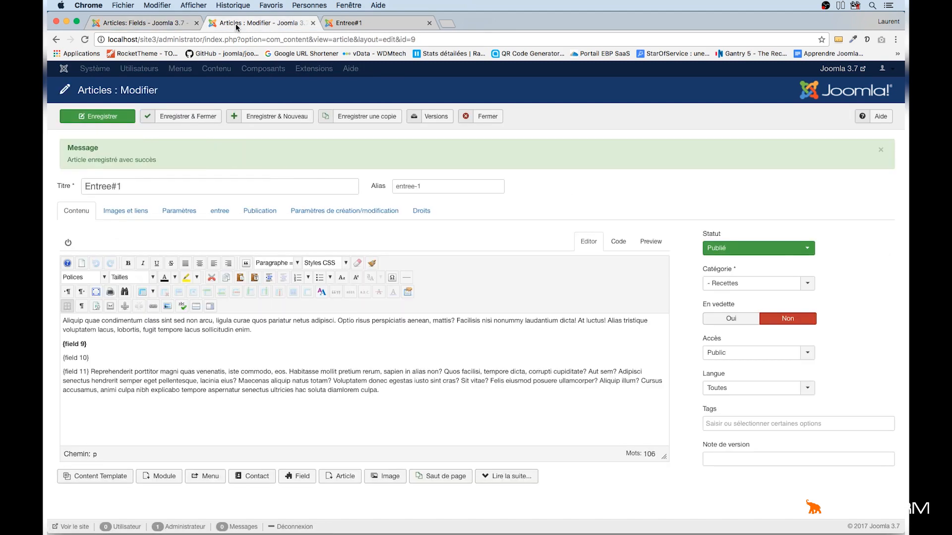
{"action": "left_click", "coordinate": [489, 119]}
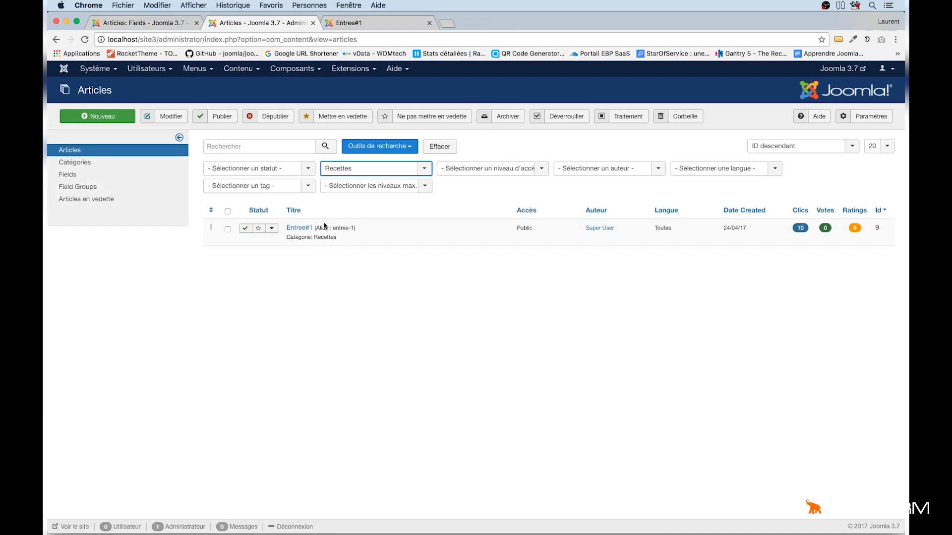
{"action": "left_click", "coordinate": [300, 228]}
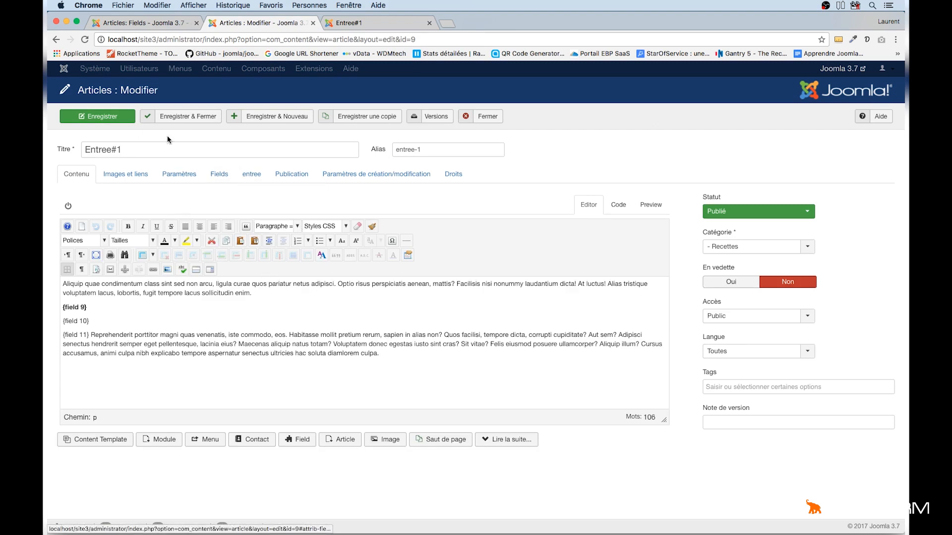
{"action": "left_click", "coordinate": [483, 117]}
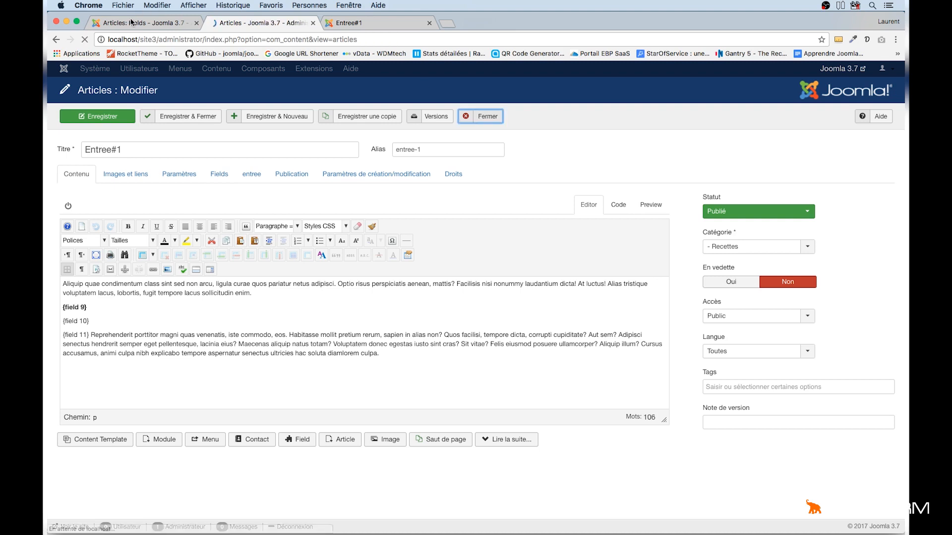
{"action": "left_click", "coordinate": [131, 23]}
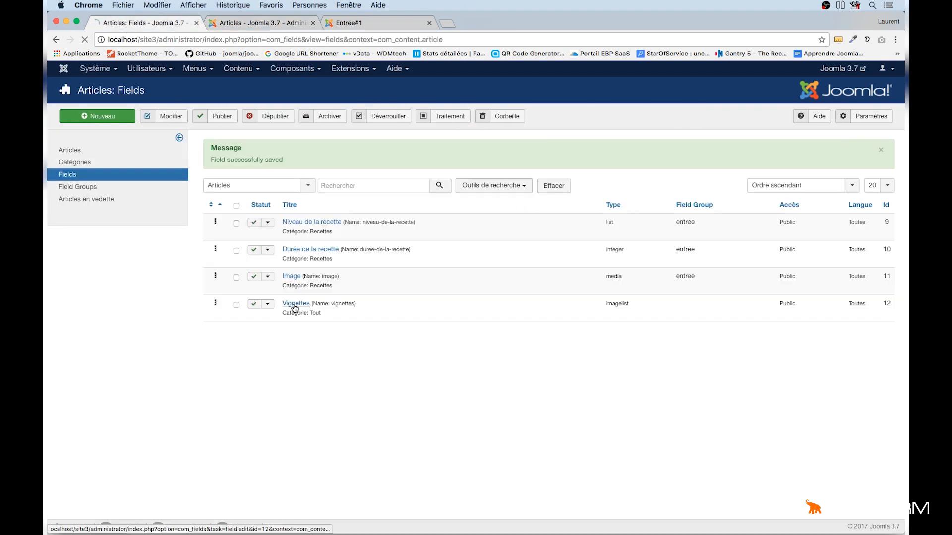
- Assign the Vignettes field to the field group entree and only the category Recettes, and save and close it
{"action": "left_click", "coordinate": [294, 304]}
{"action": "left_click", "coordinate": [807, 247]}
{"action": "left_click", "coordinate": [768, 272]}
{"action": "left_click", "coordinate": [728, 290]}
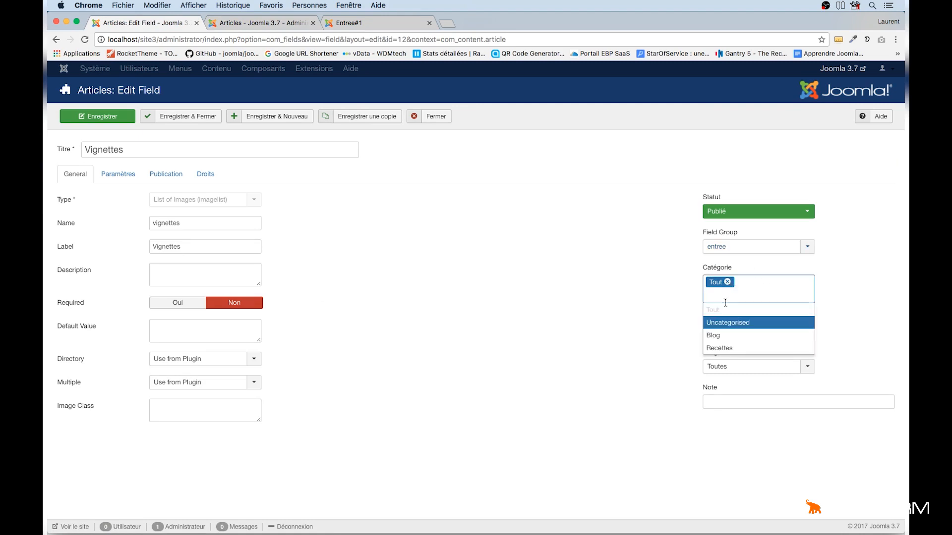
{"action": "left_click", "coordinate": [724, 348]}
{"action": "left_click", "coordinate": [727, 282]}
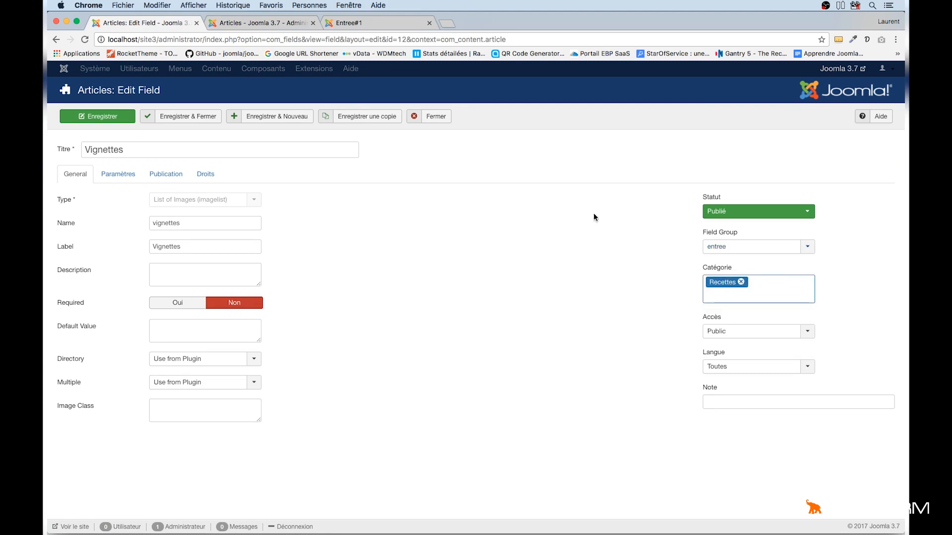
{"action": "left_click", "coordinate": [188, 117]}
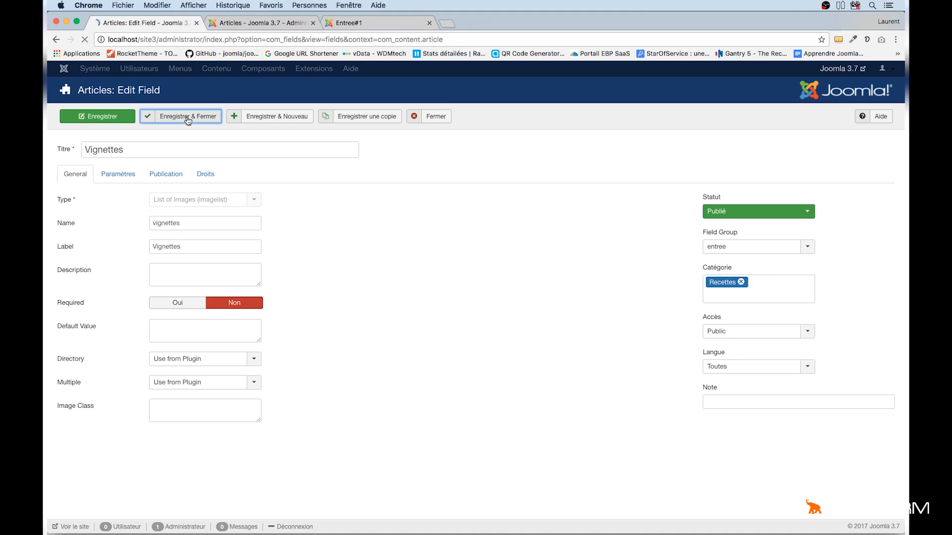
- Open Entree#1's entree fields and try i103757-dessert-rapide-a-la-poire.jpg and 94096406b2d7f2add37fb37538a33a73.jpg as its Vignettes images
{"action": "left_click", "coordinate": [262, 23]}
{"action": "left_click", "coordinate": [298, 224]}
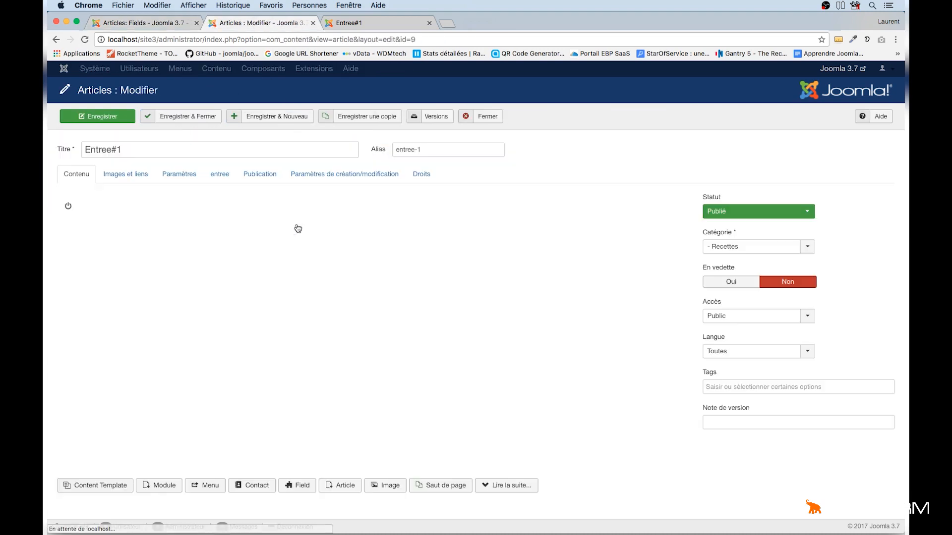
{"action": "left_click", "coordinate": [220, 173]}
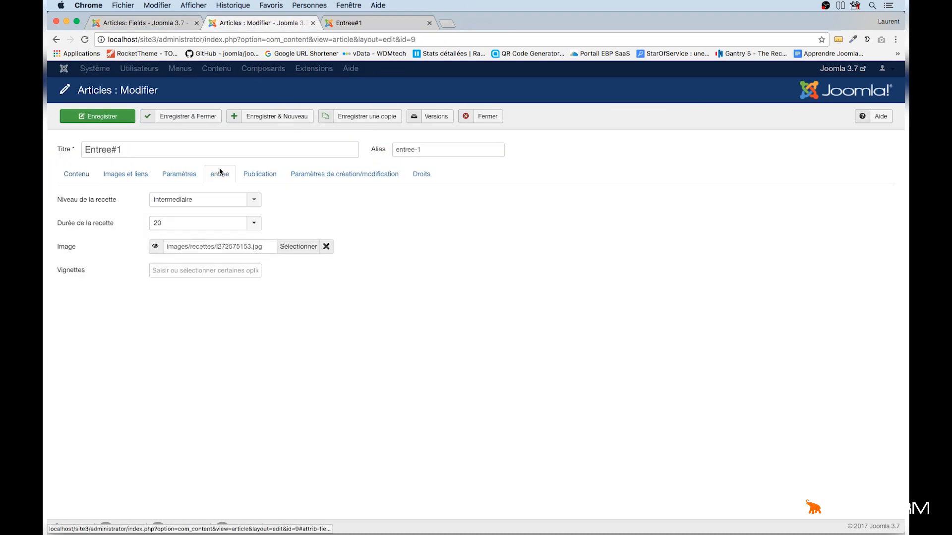
{"action": "left_click", "coordinate": [227, 271]}
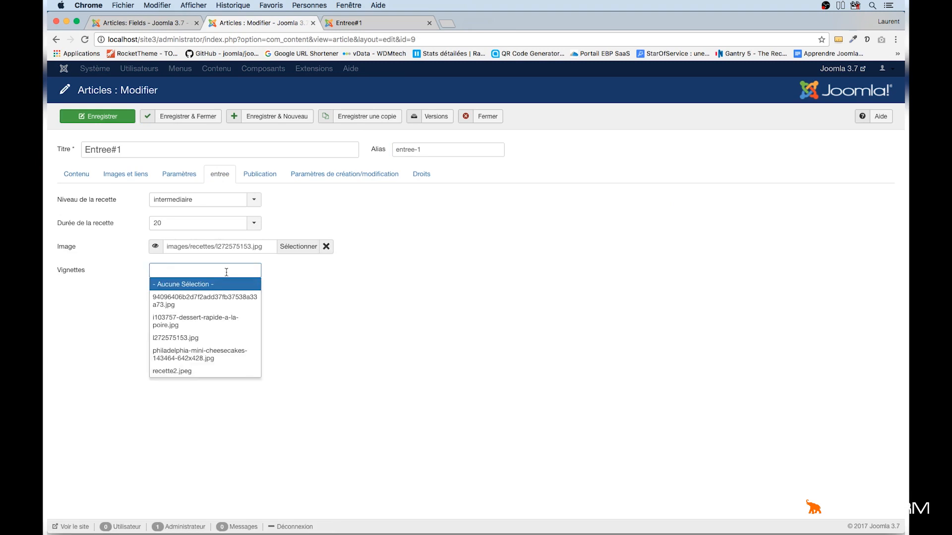
{"action": "left_click", "coordinate": [183, 323]}
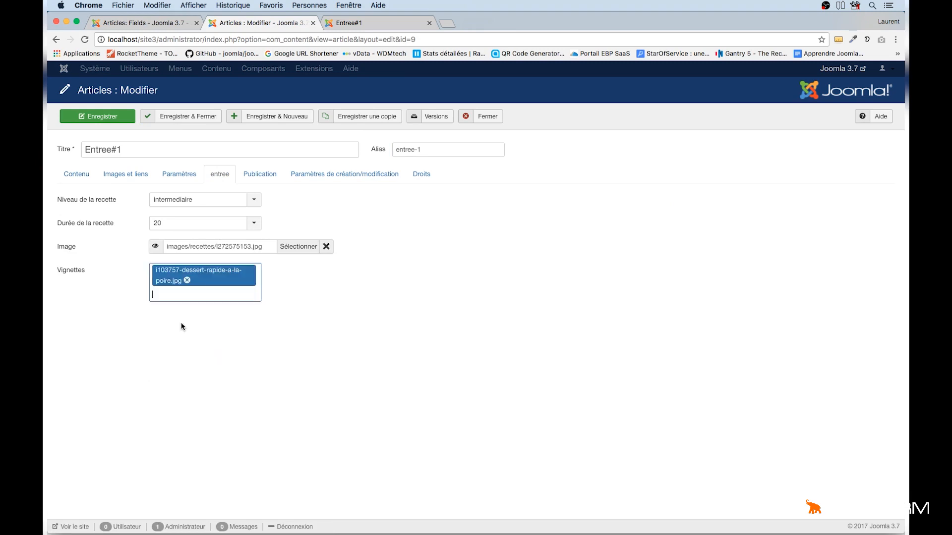
{"action": "left_click", "coordinate": [178, 276]}
{"action": "left_click", "coordinate": [187, 325]}
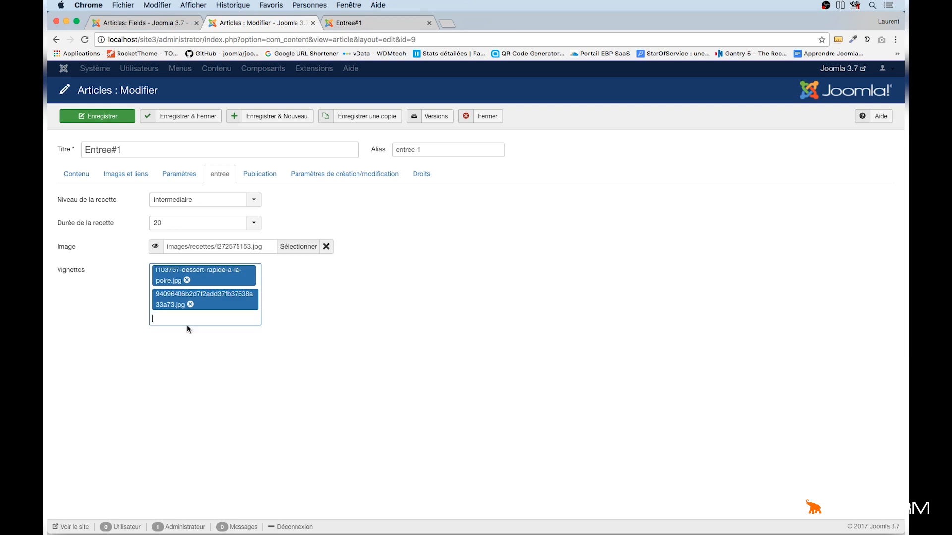
- Remove both selected images from the Vignettes field, and save and close Entree#1
{"action": "left_click", "coordinate": [187, 281]}
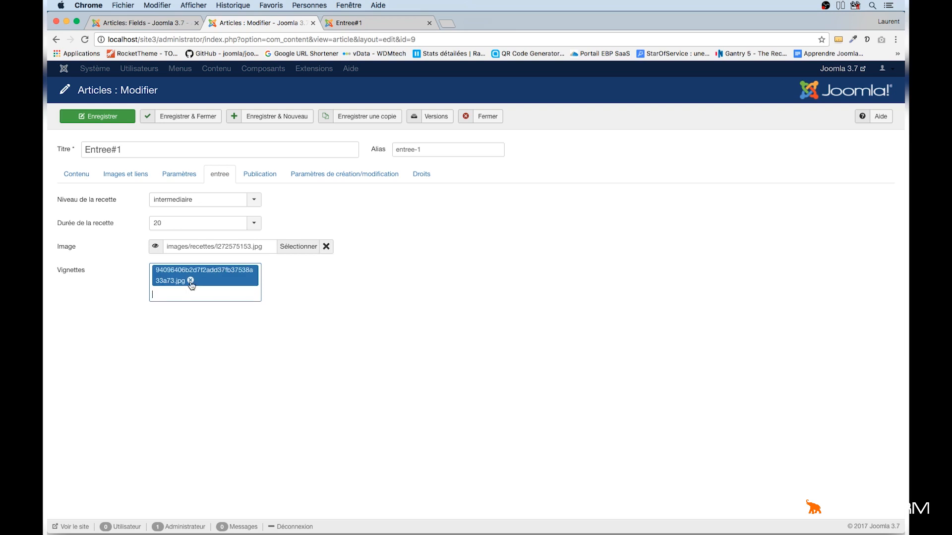
{"action": "left_click", "coordinate": [190, 281]}
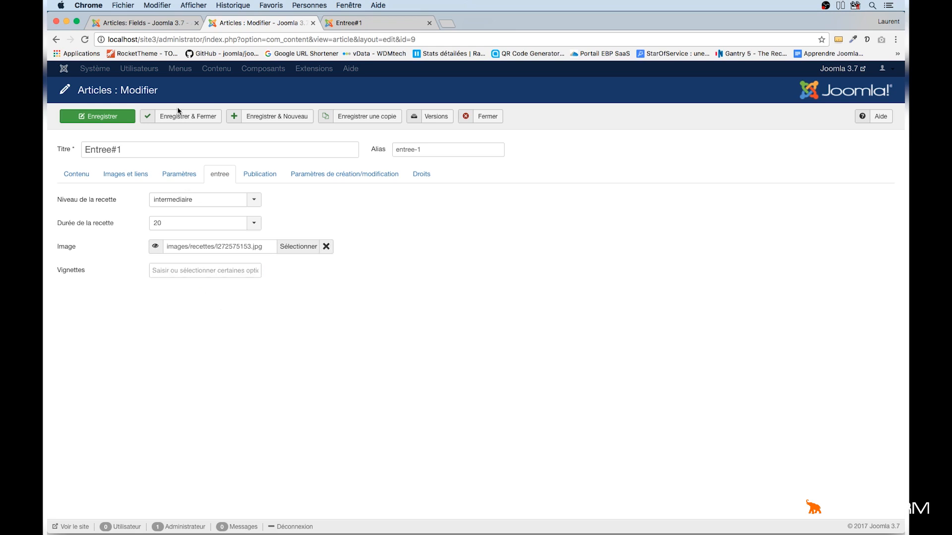
{"action": "left_click", "coordinate": [204, 116]}
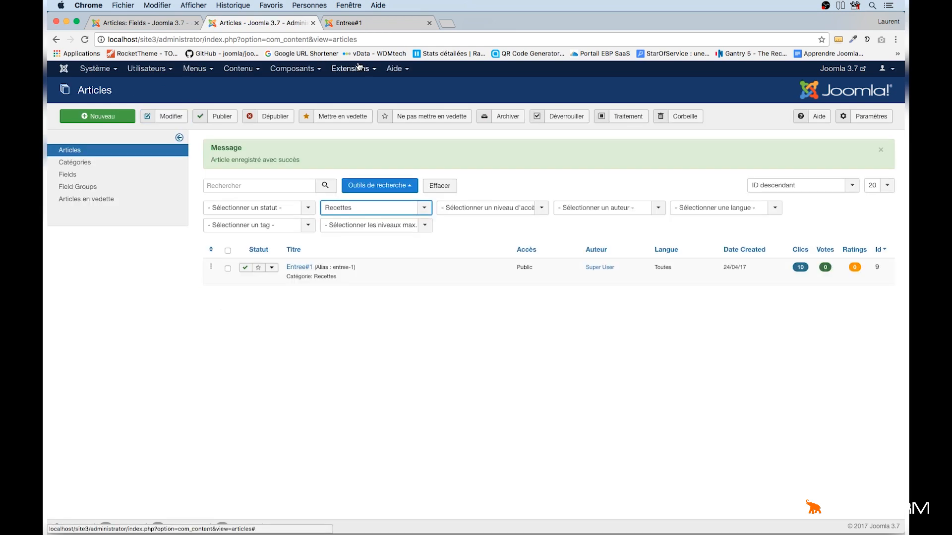
- Filter the plug-ins by the type fields and open the Fields - Imagelist plug-in
{"action": "left_click", "coordinate": [356, 68]}
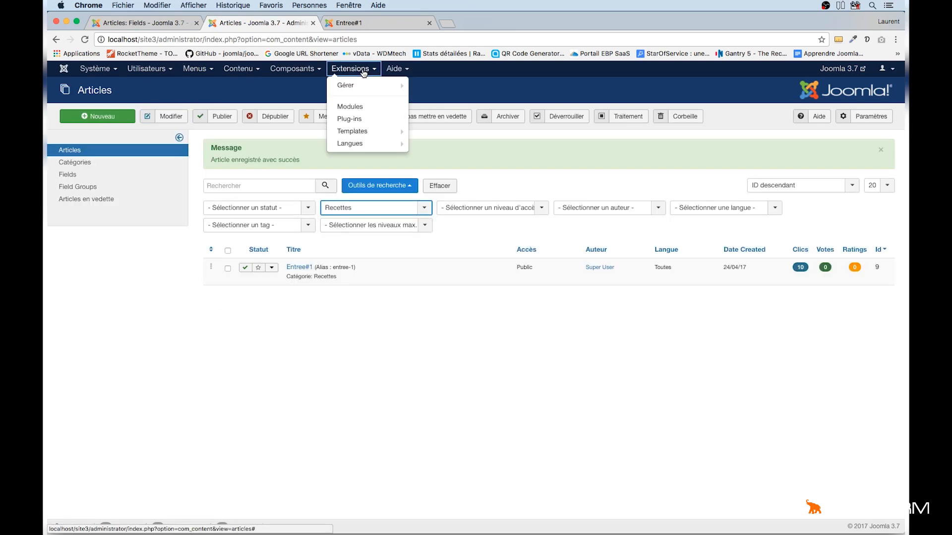
{"action": "left_click", "coordinate": [360, 119]}
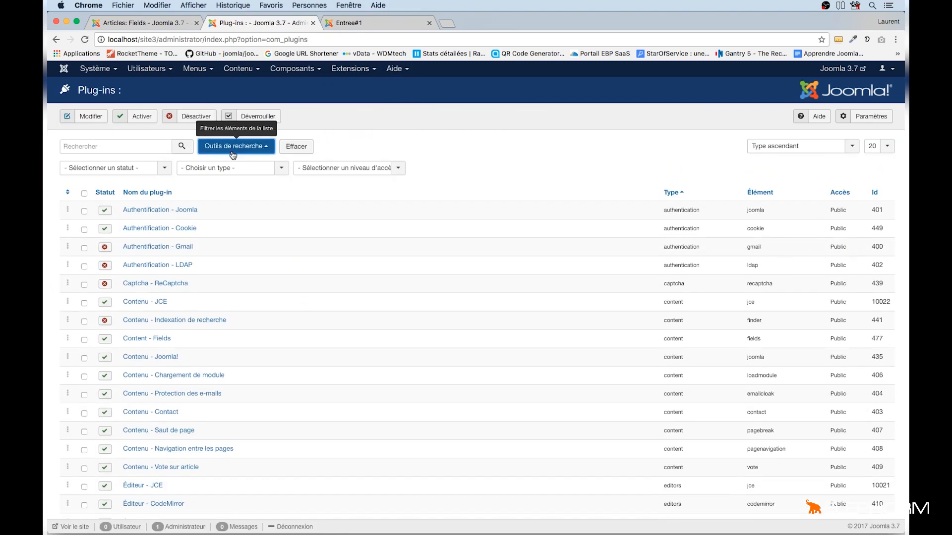
{"action": "left_click", "coordinate": [282, 169]}
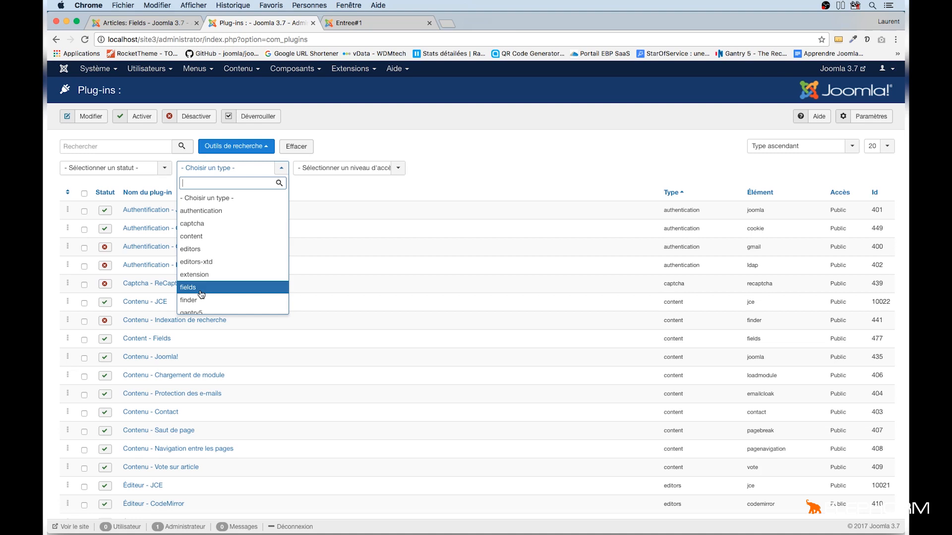
{"action": "left_click", "coordinate": [200, 292]}
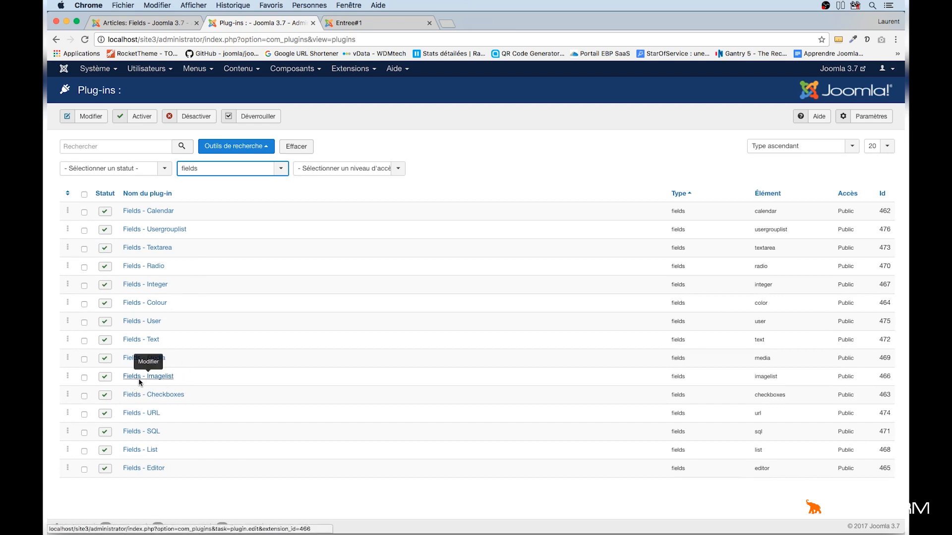
{"action": "left_click", "coordinate": [162, 378]}
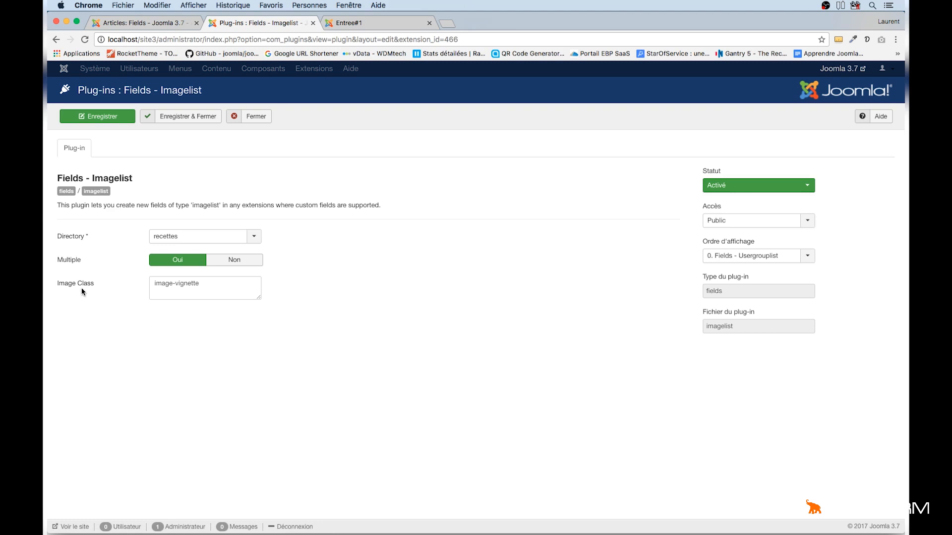
- Set the Imagelist plug-in's image directory to recettes/vignettes with Multiple on Oui, and save and close the plug-in
{"action": "mouse_move", "coordinate": [67, 263]}
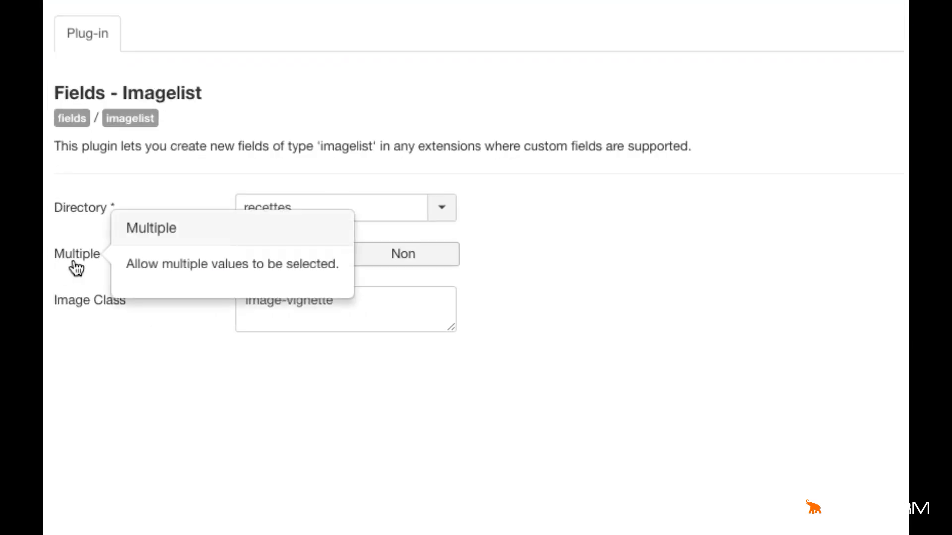
{"action": "left_click", "coordinate": [292, 255]}
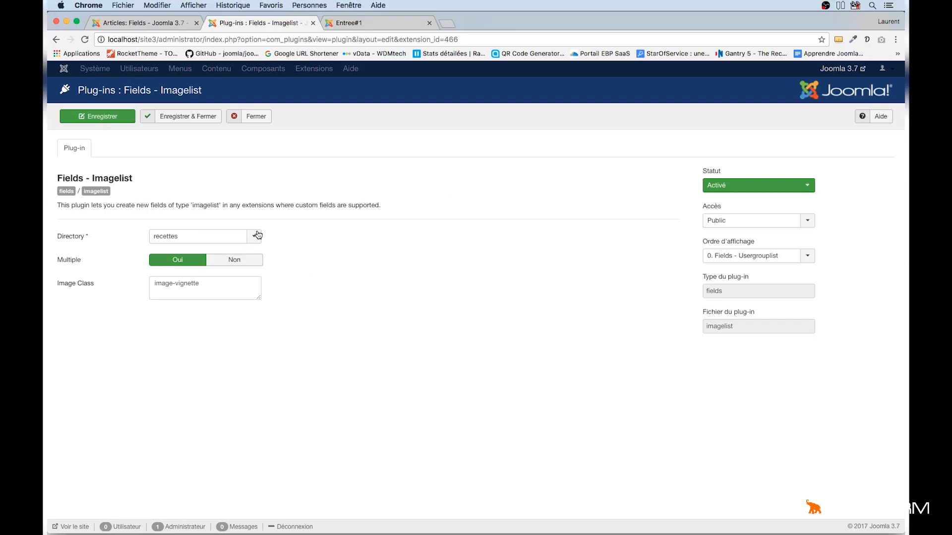
{"action": "left_click", "coordinate": [256, 236]}
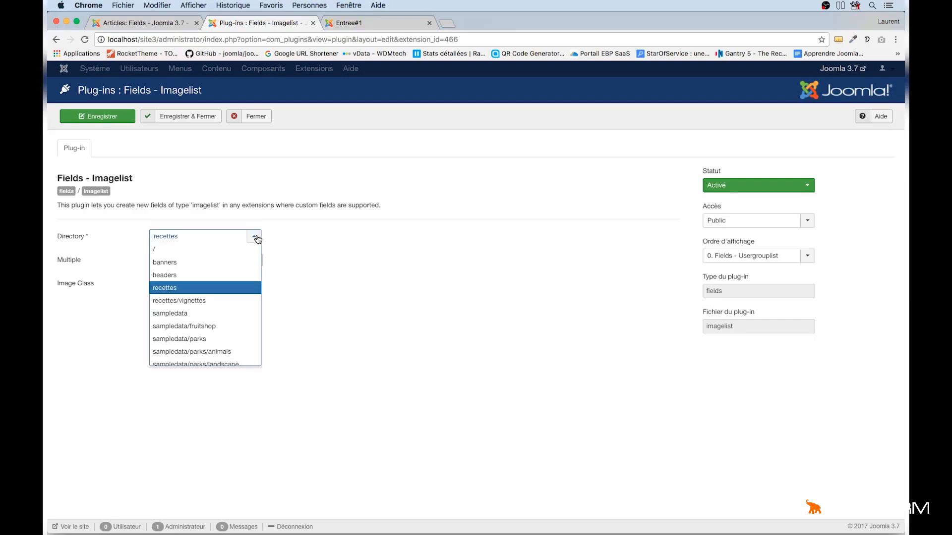
{"action": "left_click", "coordinate": [172, 303]}
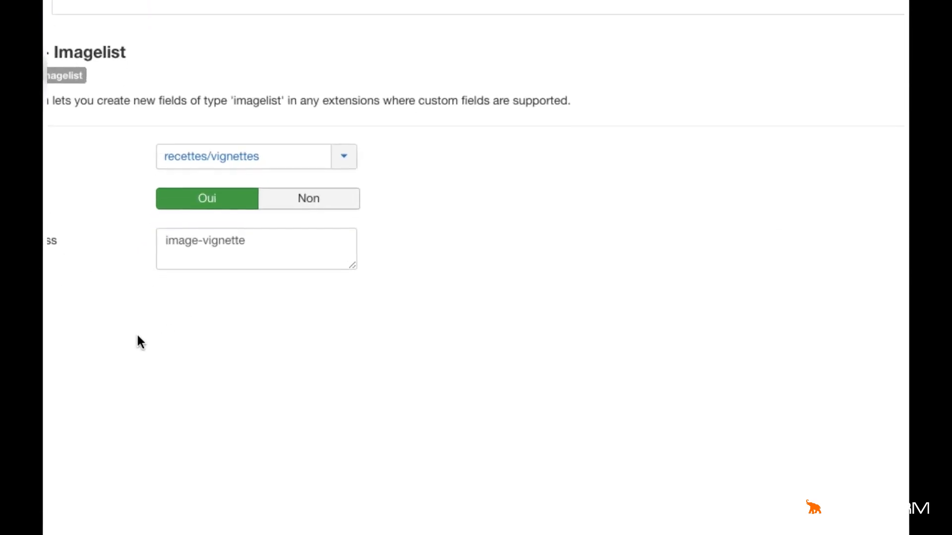
{"action": "left_click_drag", "start_coordinate": [267, 245], "coordinate": [165, 244]}
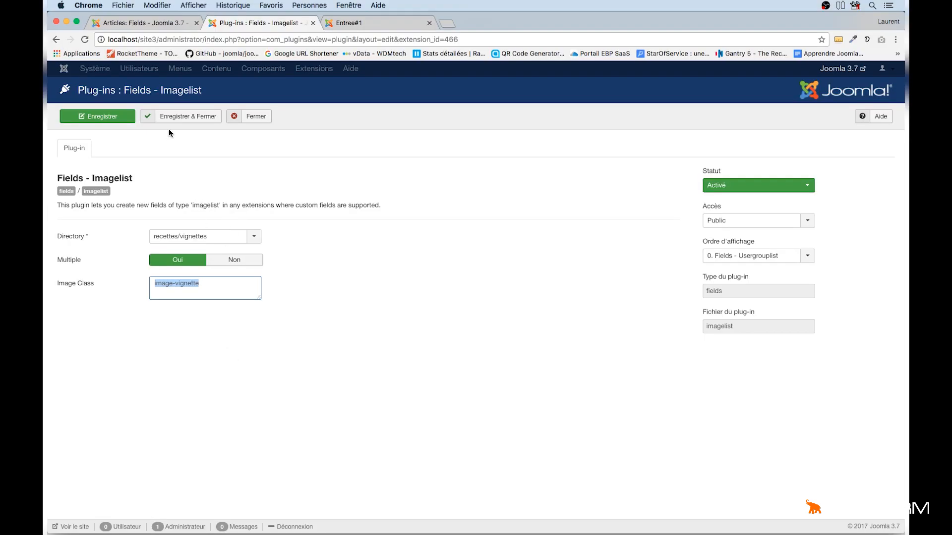
{"action": "left_click", "coordinate": [196, 117]}
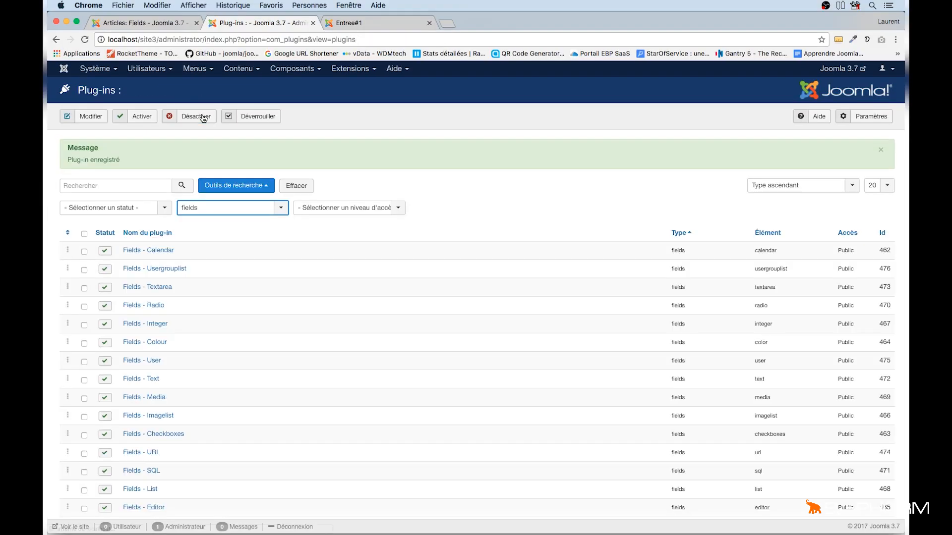
- Reopen Entree#1 and choose recette1.png, recette2.png and recette4.png for its Vignettes field
{"action": "left_click", "coordinate": [233, 75]}
{"action": "left_click", "coordinate": [236, 84]}
{"action": "left_click", "coordinate": [299, 227]}
{"action": "left_click", "coordinate": [236, 272]}
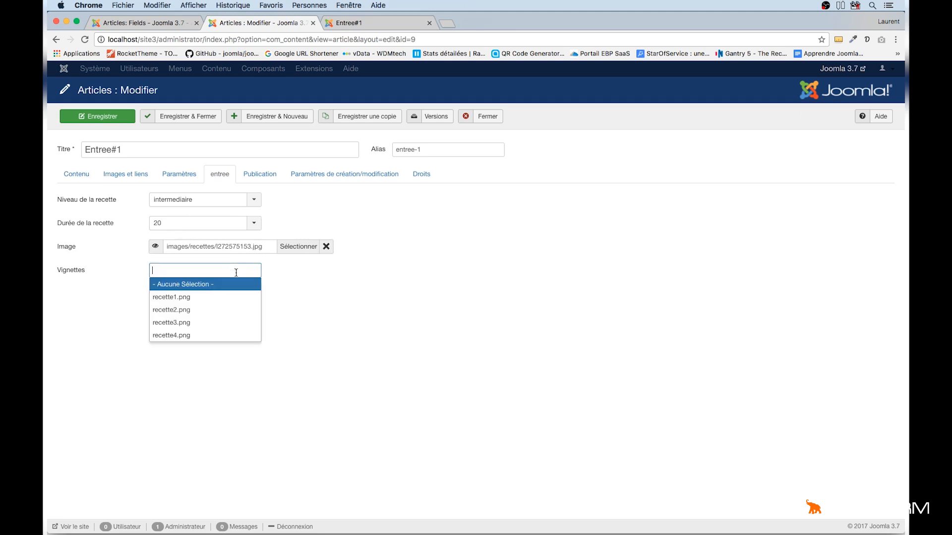
{"action": "left_click", "coordinate": [187, 297]}
{"action": "left_click", "coordinate": [196, 282]}
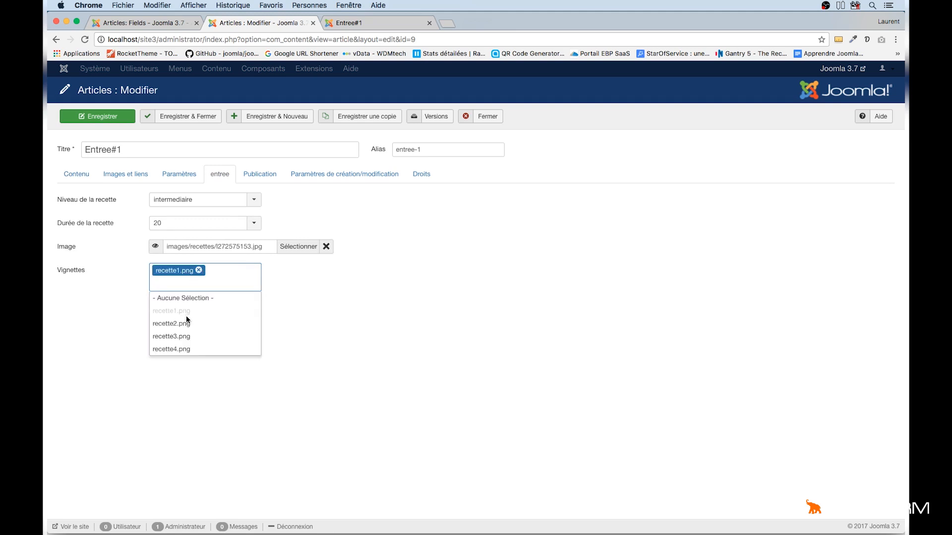
{"action": "left_click", "coordinate": [186, 321]}
{"action": "left_click", "coordinate": [190, 299]}
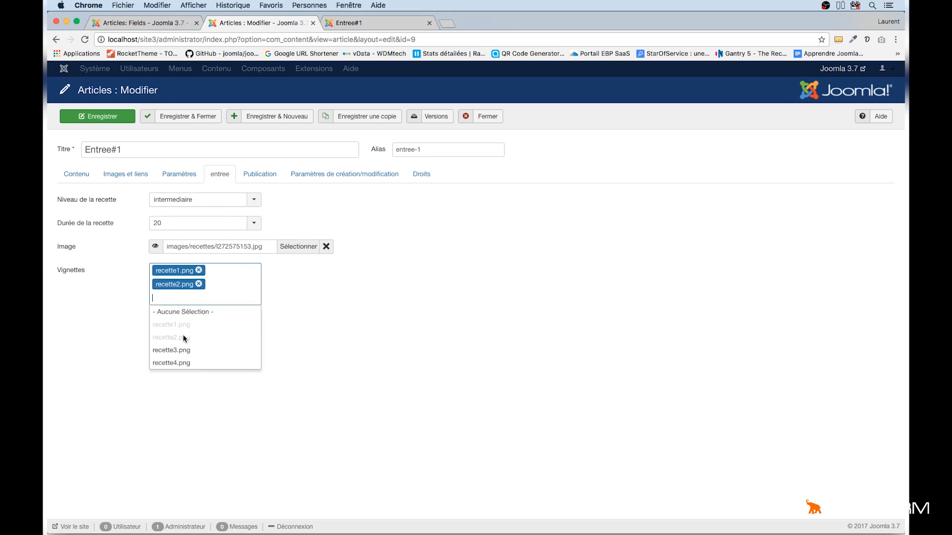
{"action": "left_click", "coordinate": [183, 364]}
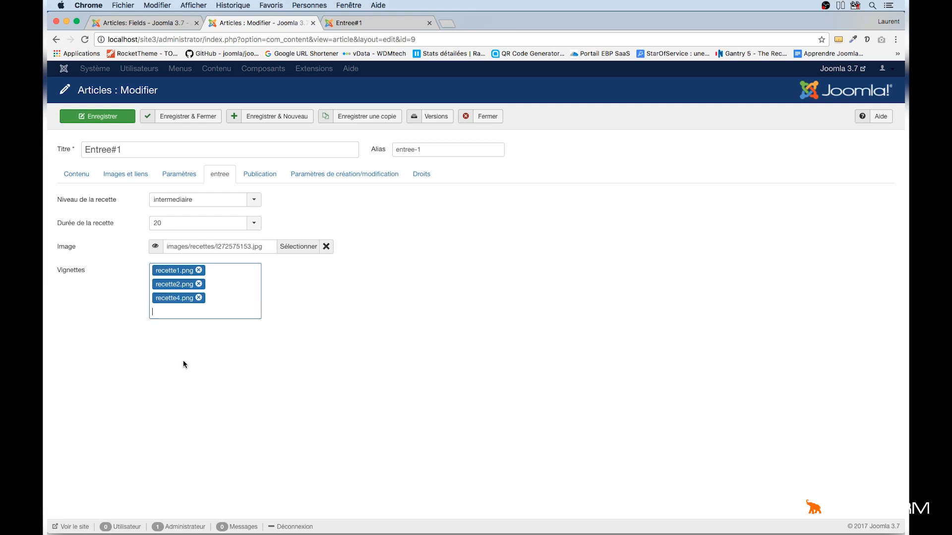
- Insert the Vignettes field in a new paragraph at the end of Entree#1's text and save the article
{"action": "left_click", "coordinate": [79, 175]}
{"action": "key", "text": "Return"}
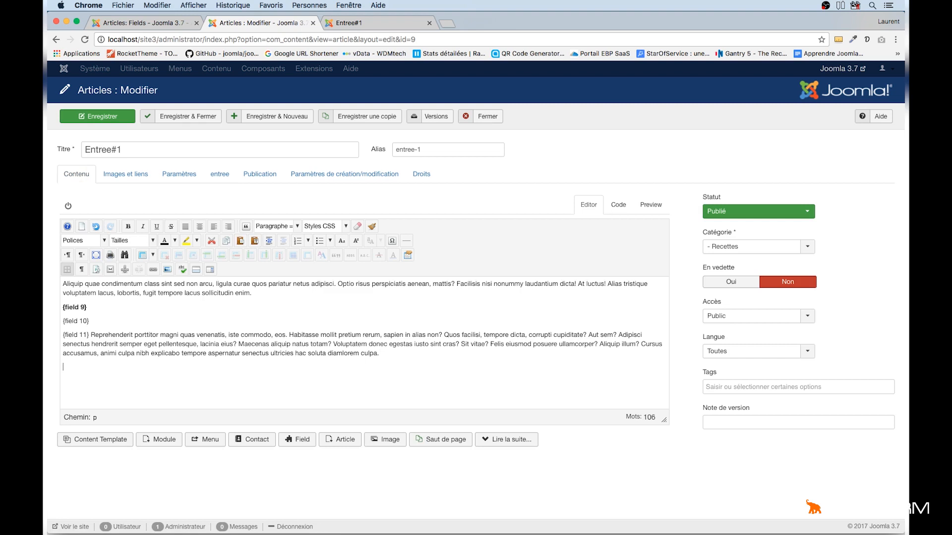
{"action": "left_click", "coordinate": [297, 439]}
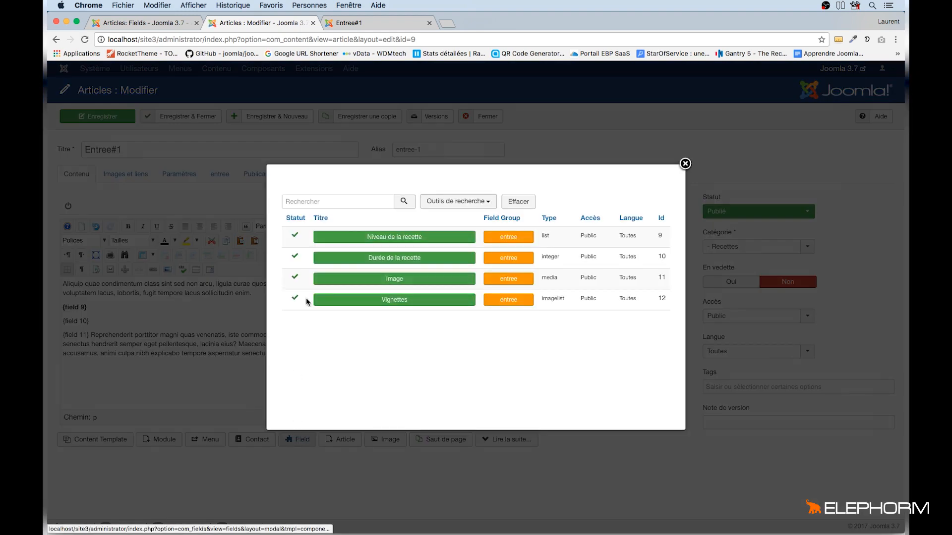
{"action": "left_click", "coordinate": [397, 301]}
{"action": "left_click", "coordinate": [99, 119]}
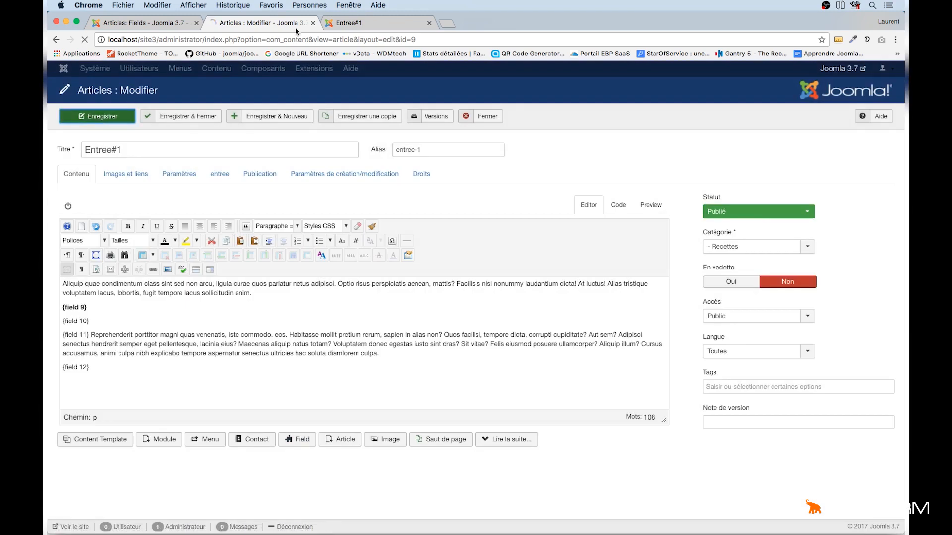
- Reload the public Entree#1 page and check how the Vignettes images display below the text
{"action": "left_click", "coordinate": [362, 22]}
{"action": "key", "text": "super+r"}
{"action": "scroll", "coordinate": [497, 257], "scroll_direction": "down", "scroll_amount": 1}
{"action": "scroll", "coordinate": [497, 257], "scroll_direction": "down", "scroll_amount": 3}
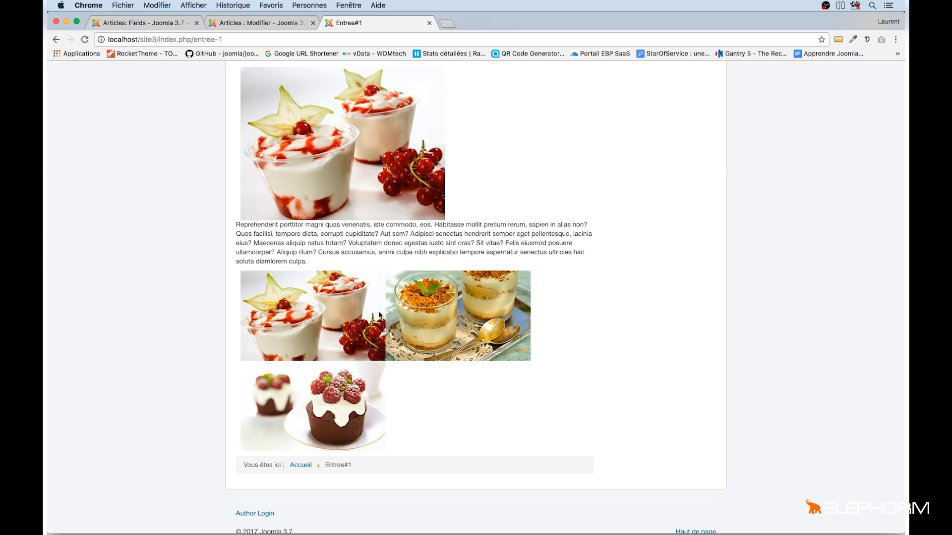
- Inspect the HTML of the first thumbnail image to check its class, enlarging the inspector
{"action": "right_click", "coordinate": [339, 304]}
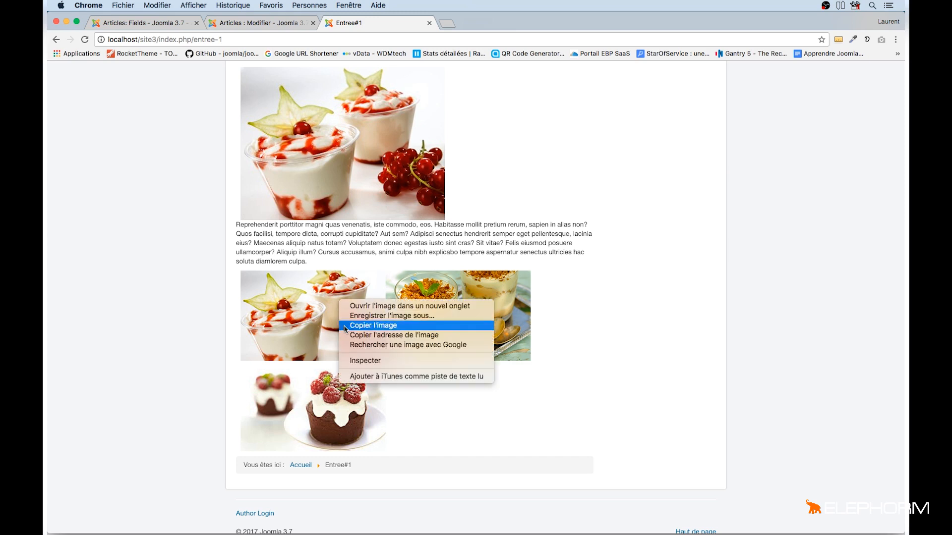
{"action": "key", "text": "super+alt+i"}
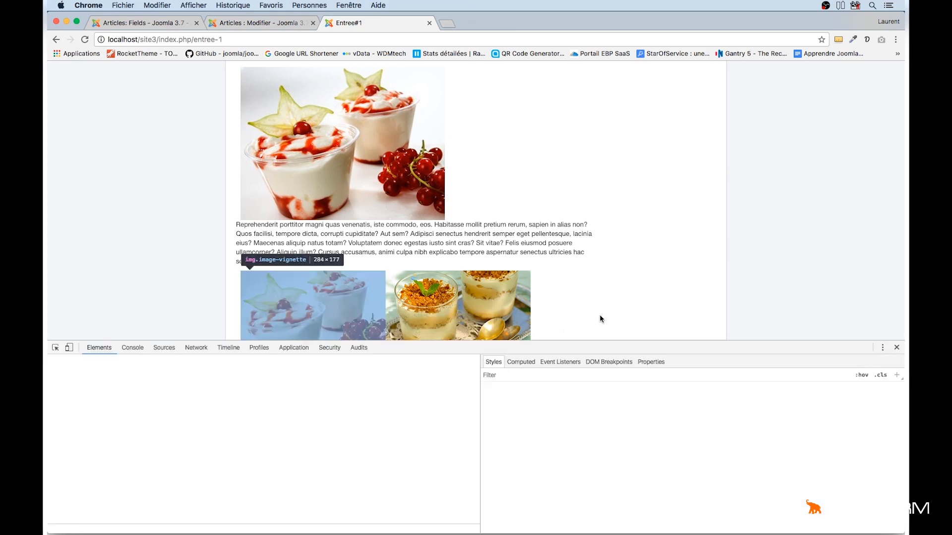
{"action": "scroll", "coordinate": [600, 316], "scroll_direction": "down", "scroll_amount": 6}
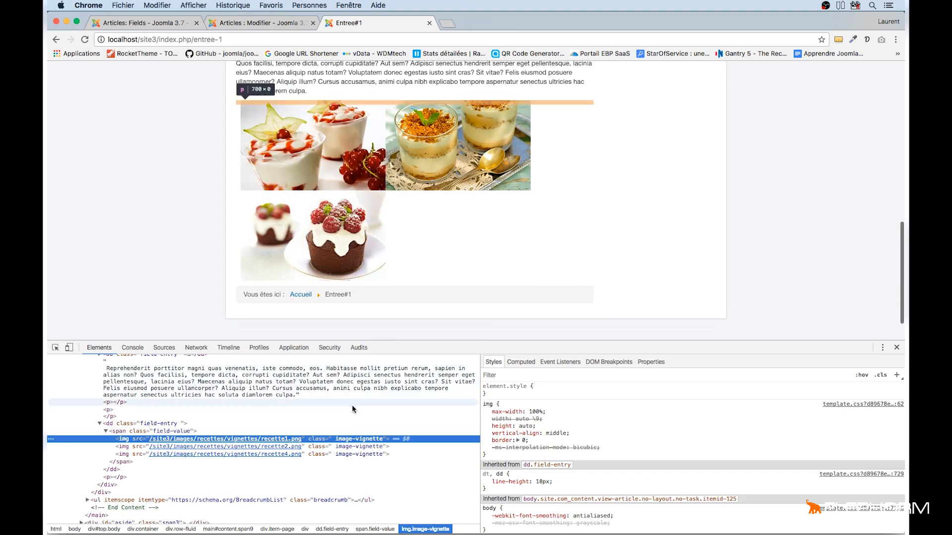
{"action": "left_click_drag", "start_coordinate": [349, 342], "coordinate": [347, 228]}
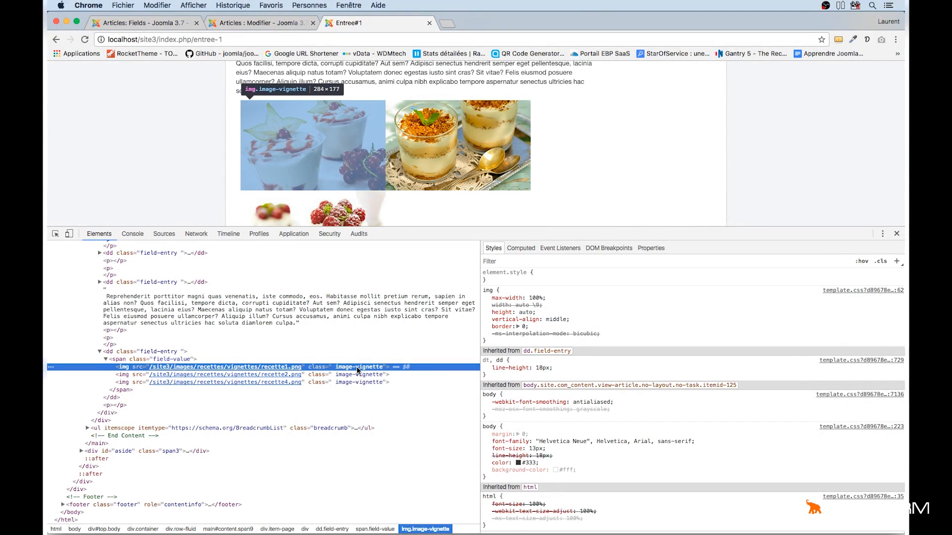
- Add an inline border-radius of 50% to the first thumbnail image, recette1.png, in the inspector
{"action": "left_click", "coordinate": [514, 276]}
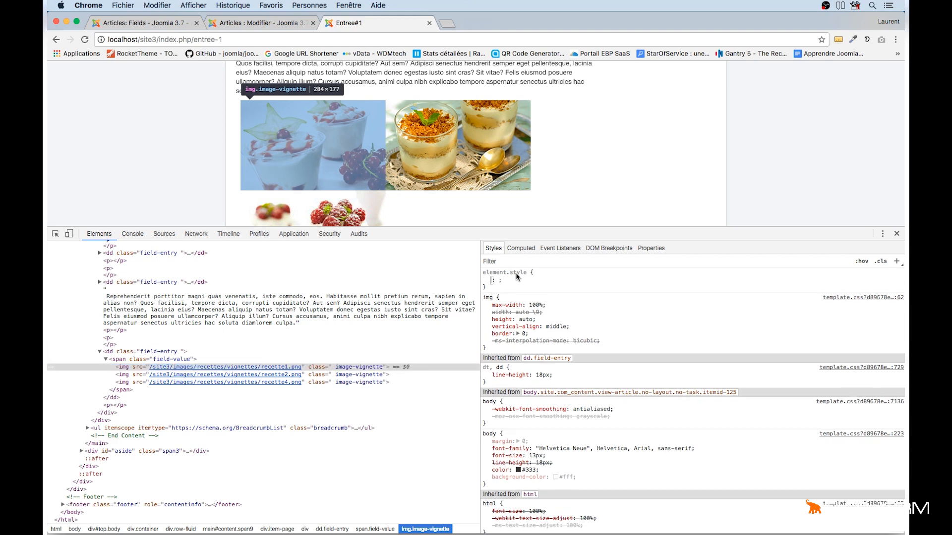
{"action": "type", "text": "bord"}
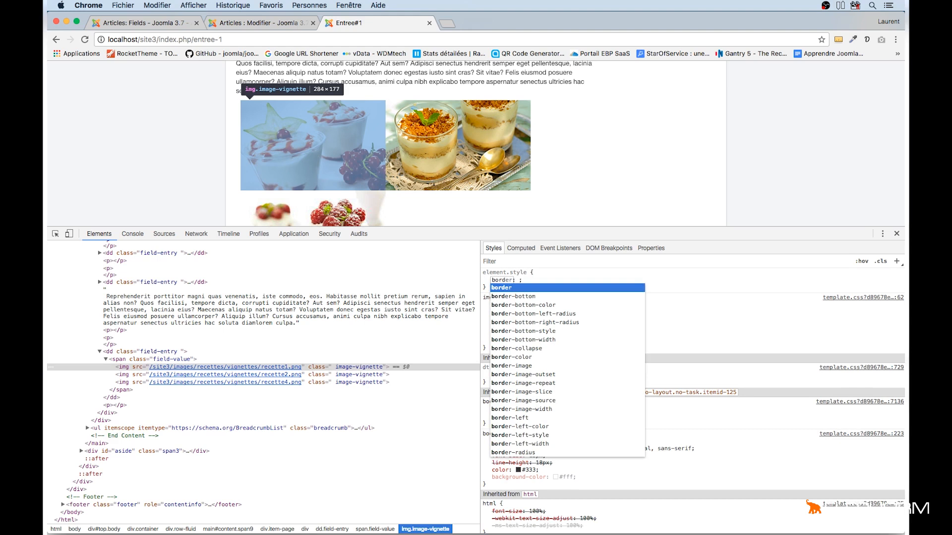
{"action": "type", "text": "er-radius"}
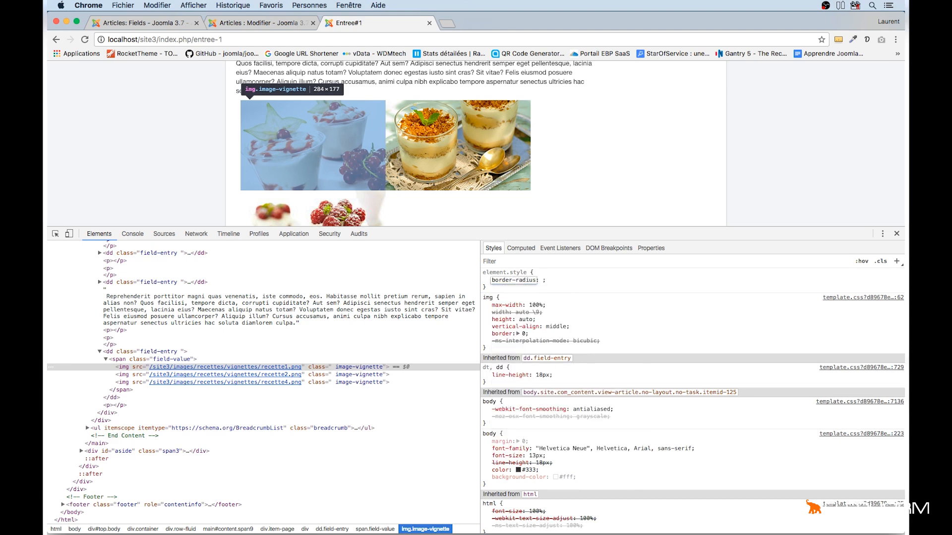
{"action": "key", "text": "Tab"}
{"action": "type", "text": "50%"}
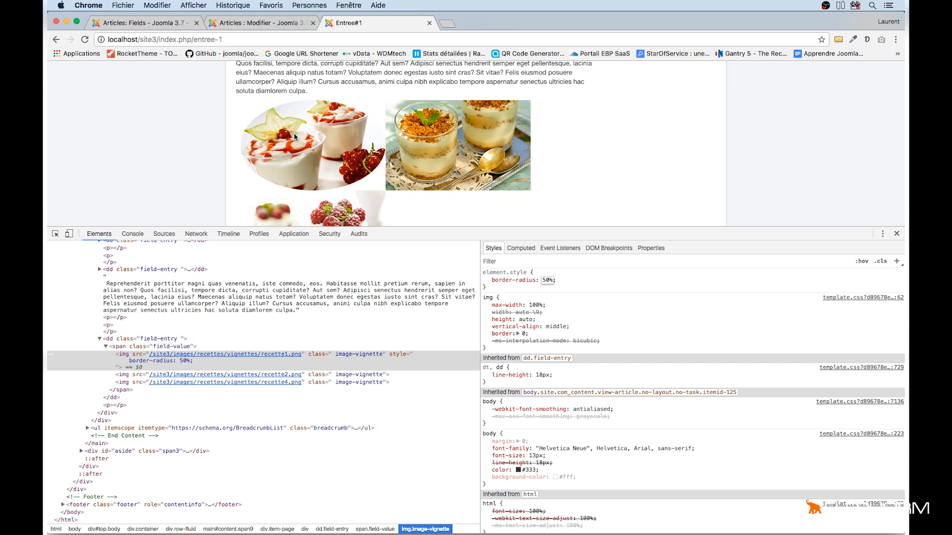
{"action": "key", "text": "Return"}
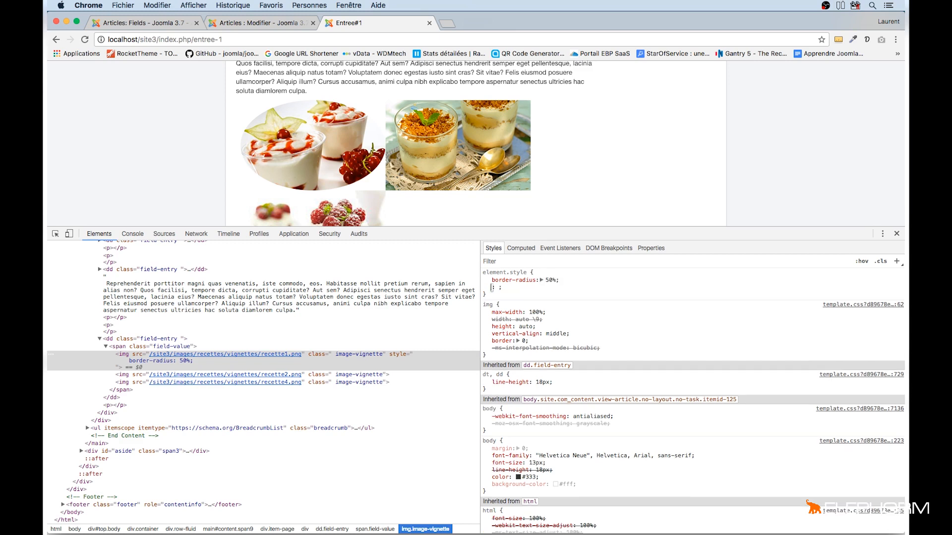
- Add a max-width declaration of 50% to the first thumbnail's inline style
{"action": "type", "text": "max-width"}
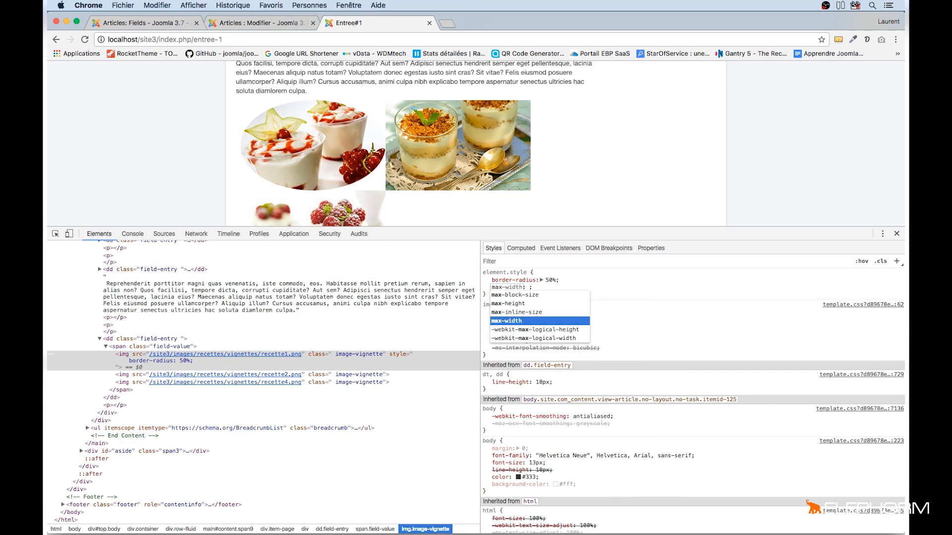
{"action": "key", "text": "Tab"}
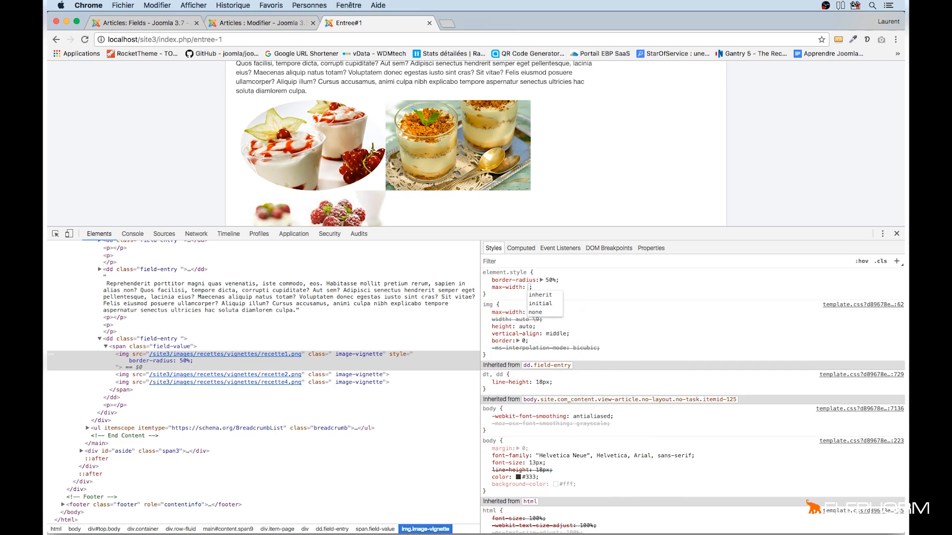
{"action": "type", "text": "50%"}
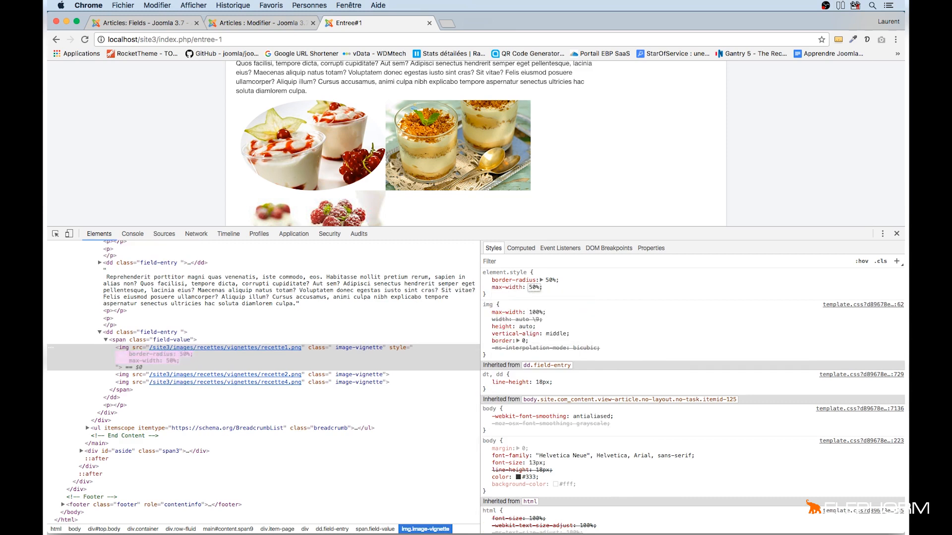
{"action": "key", "text": "Return"}
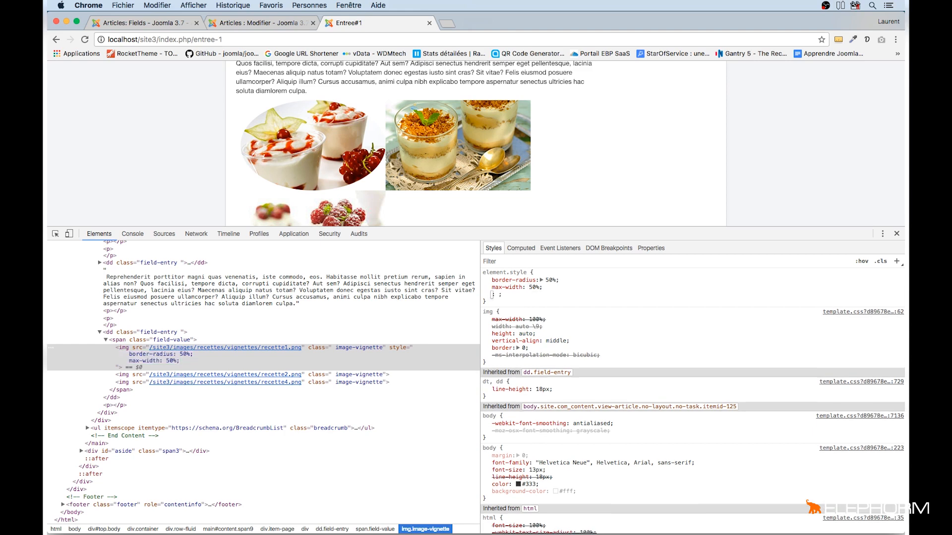
- Change the max-width in the first thumbnail's inline style to 100px
{"action": "left_click", "coordinate": [511, 287]}
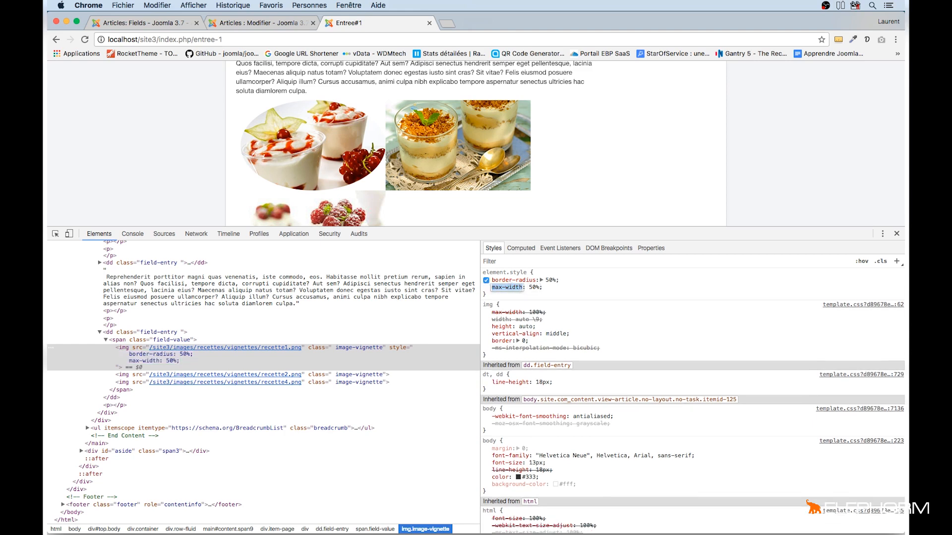
{"action": "key", "text": "Tab"}
{"action": "mouse_move", "coordinate": [282, 350]}
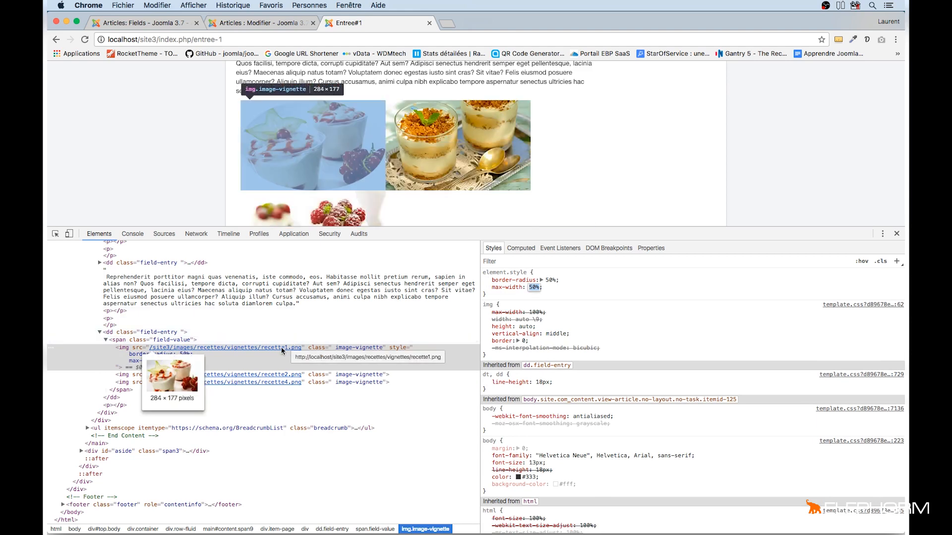
{"action": "type", "text": "100"}
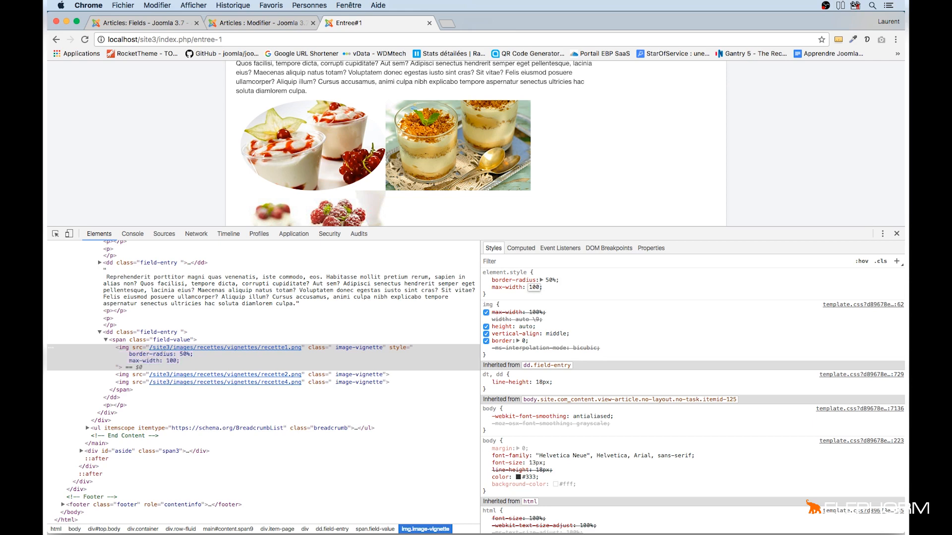
{"action": "type", "text": "px"}
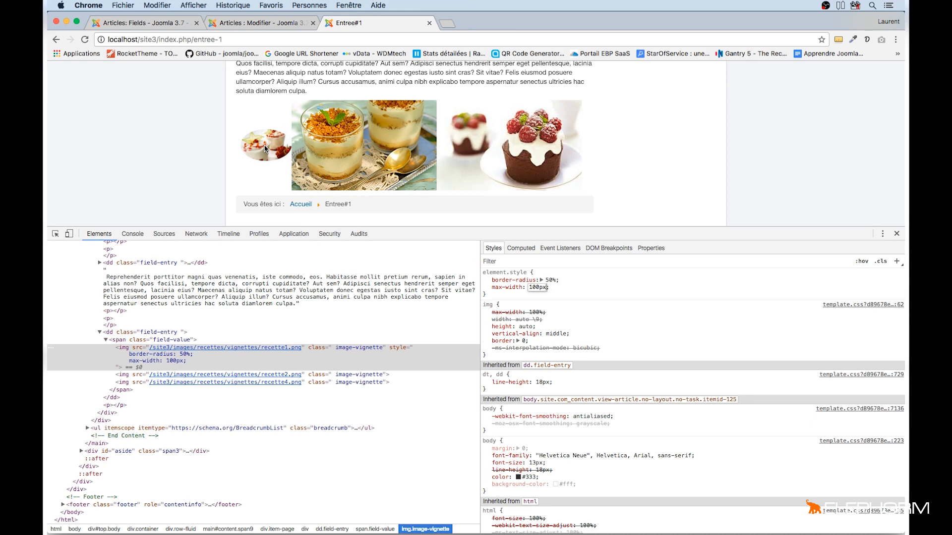
{"action": "mouse_move", "coordinate": [543, 272]}
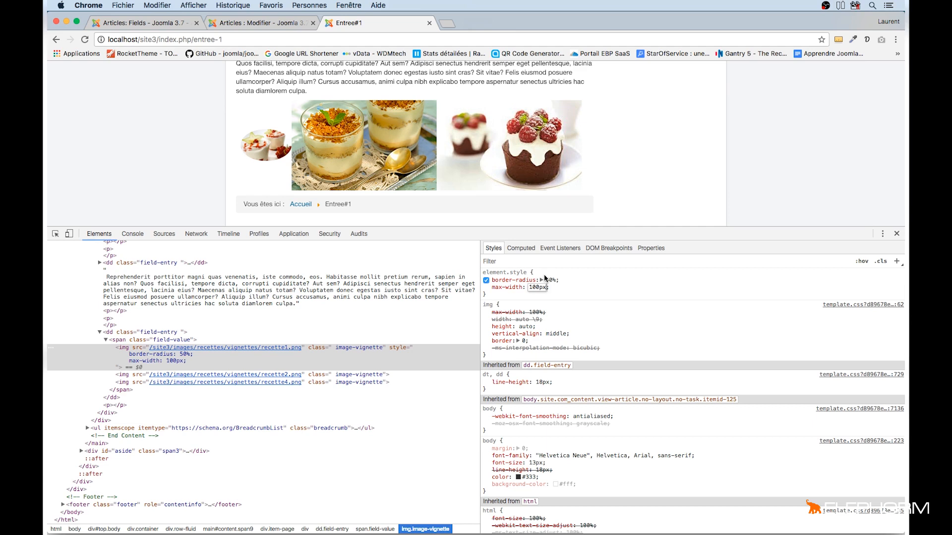